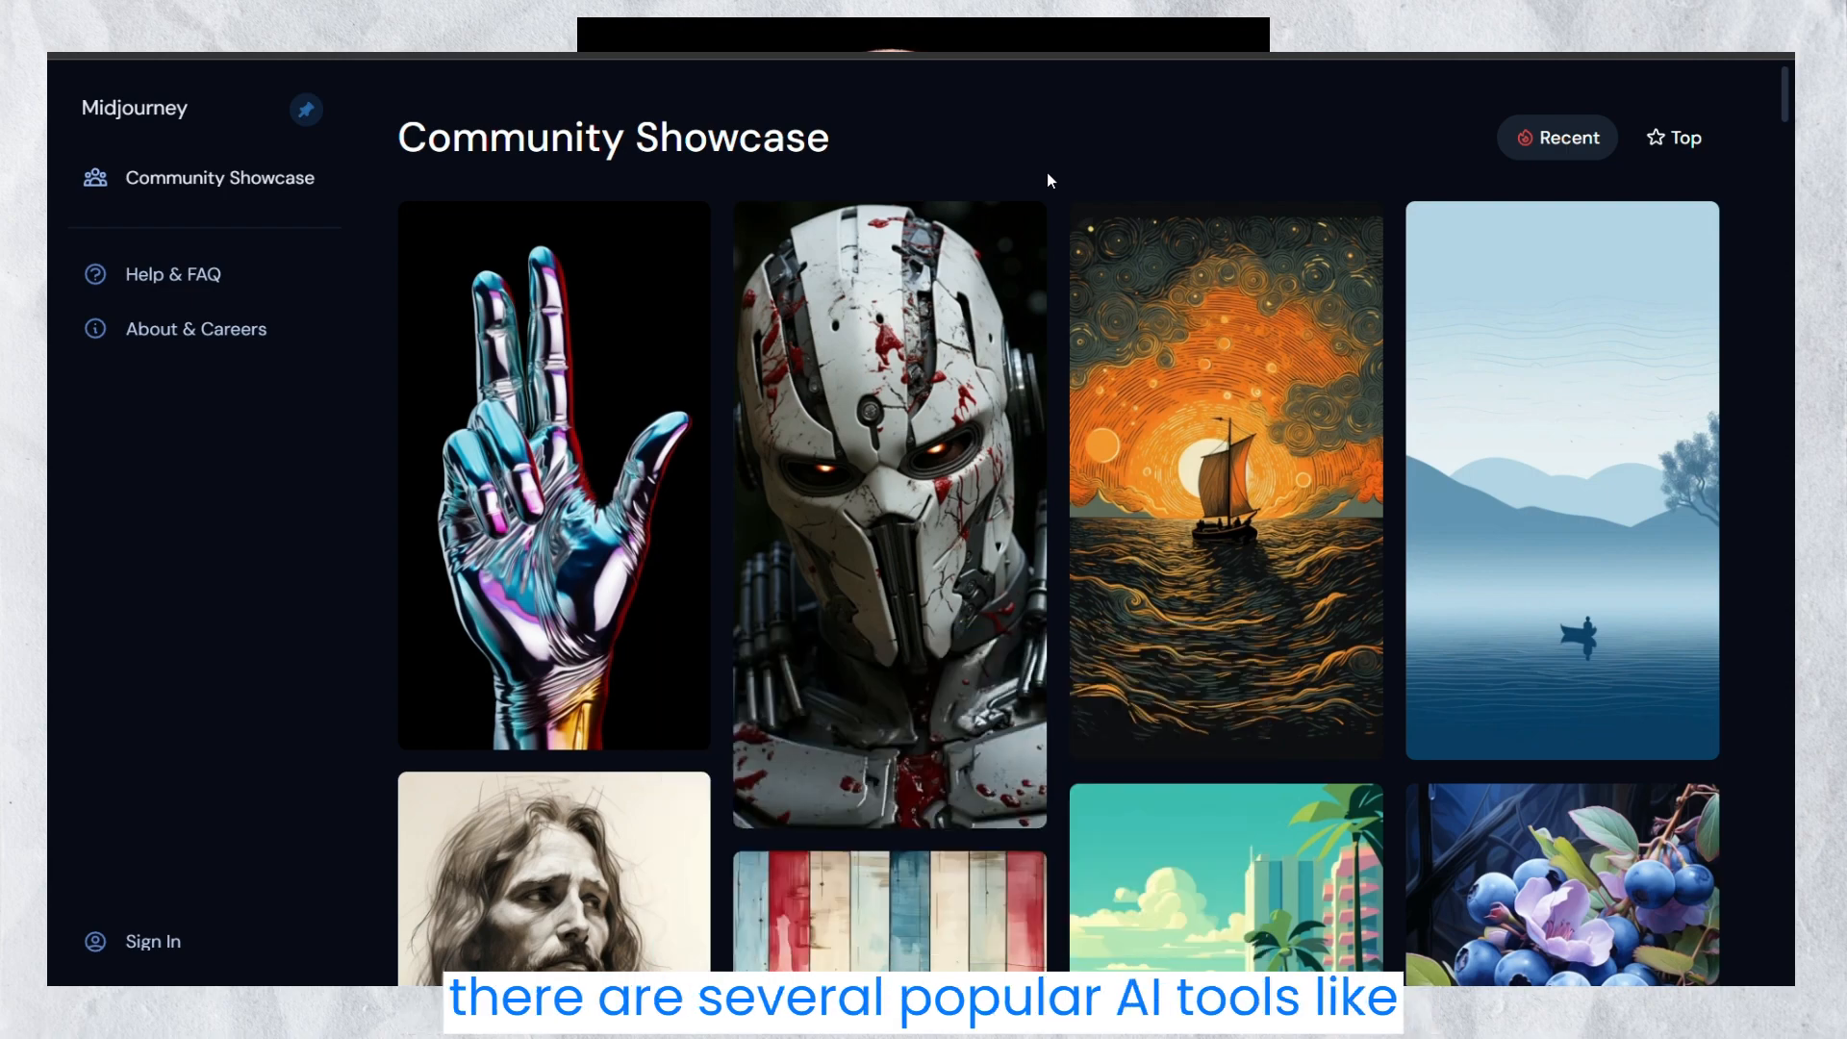
{"action": "scroll", "coordinate": [1049, 179], "scroll_direction": "down", "scroll_amount": 3}
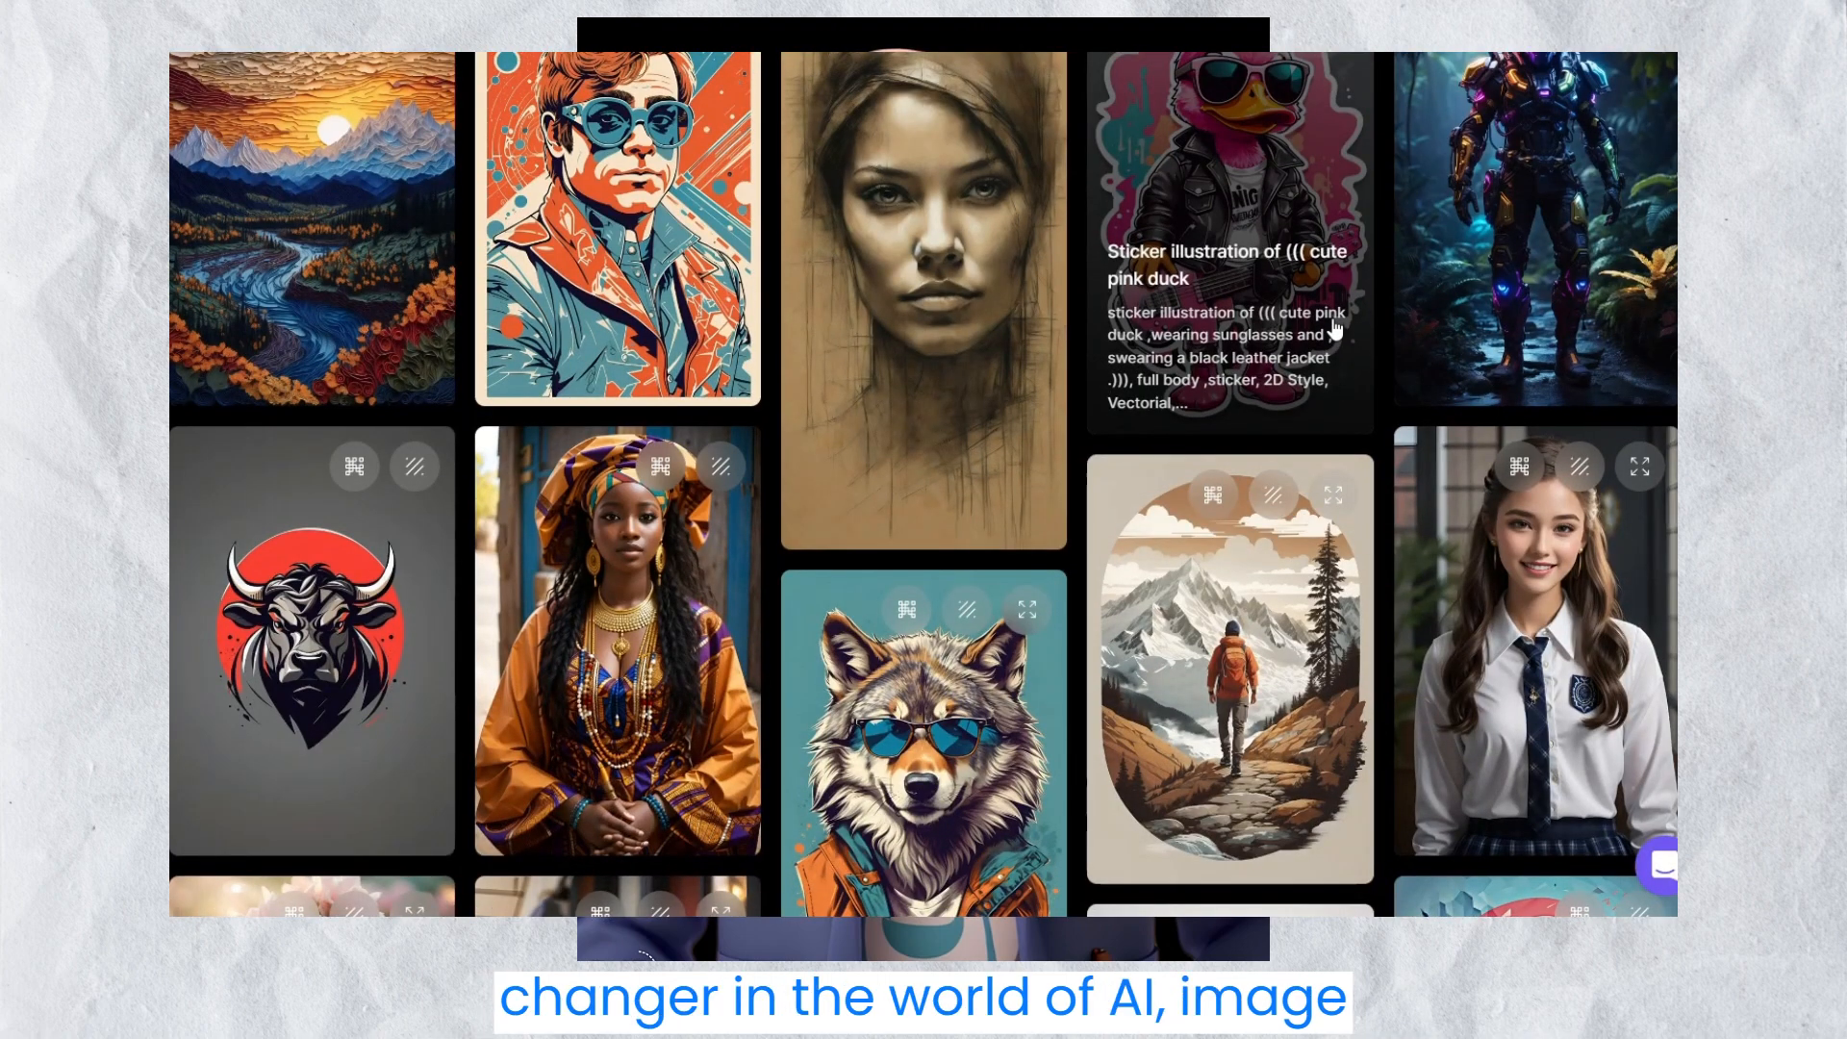
{"action": "scroll", "coordinate": [1335, 330], "scroll_direction": "down", "scroll_amount": 4}
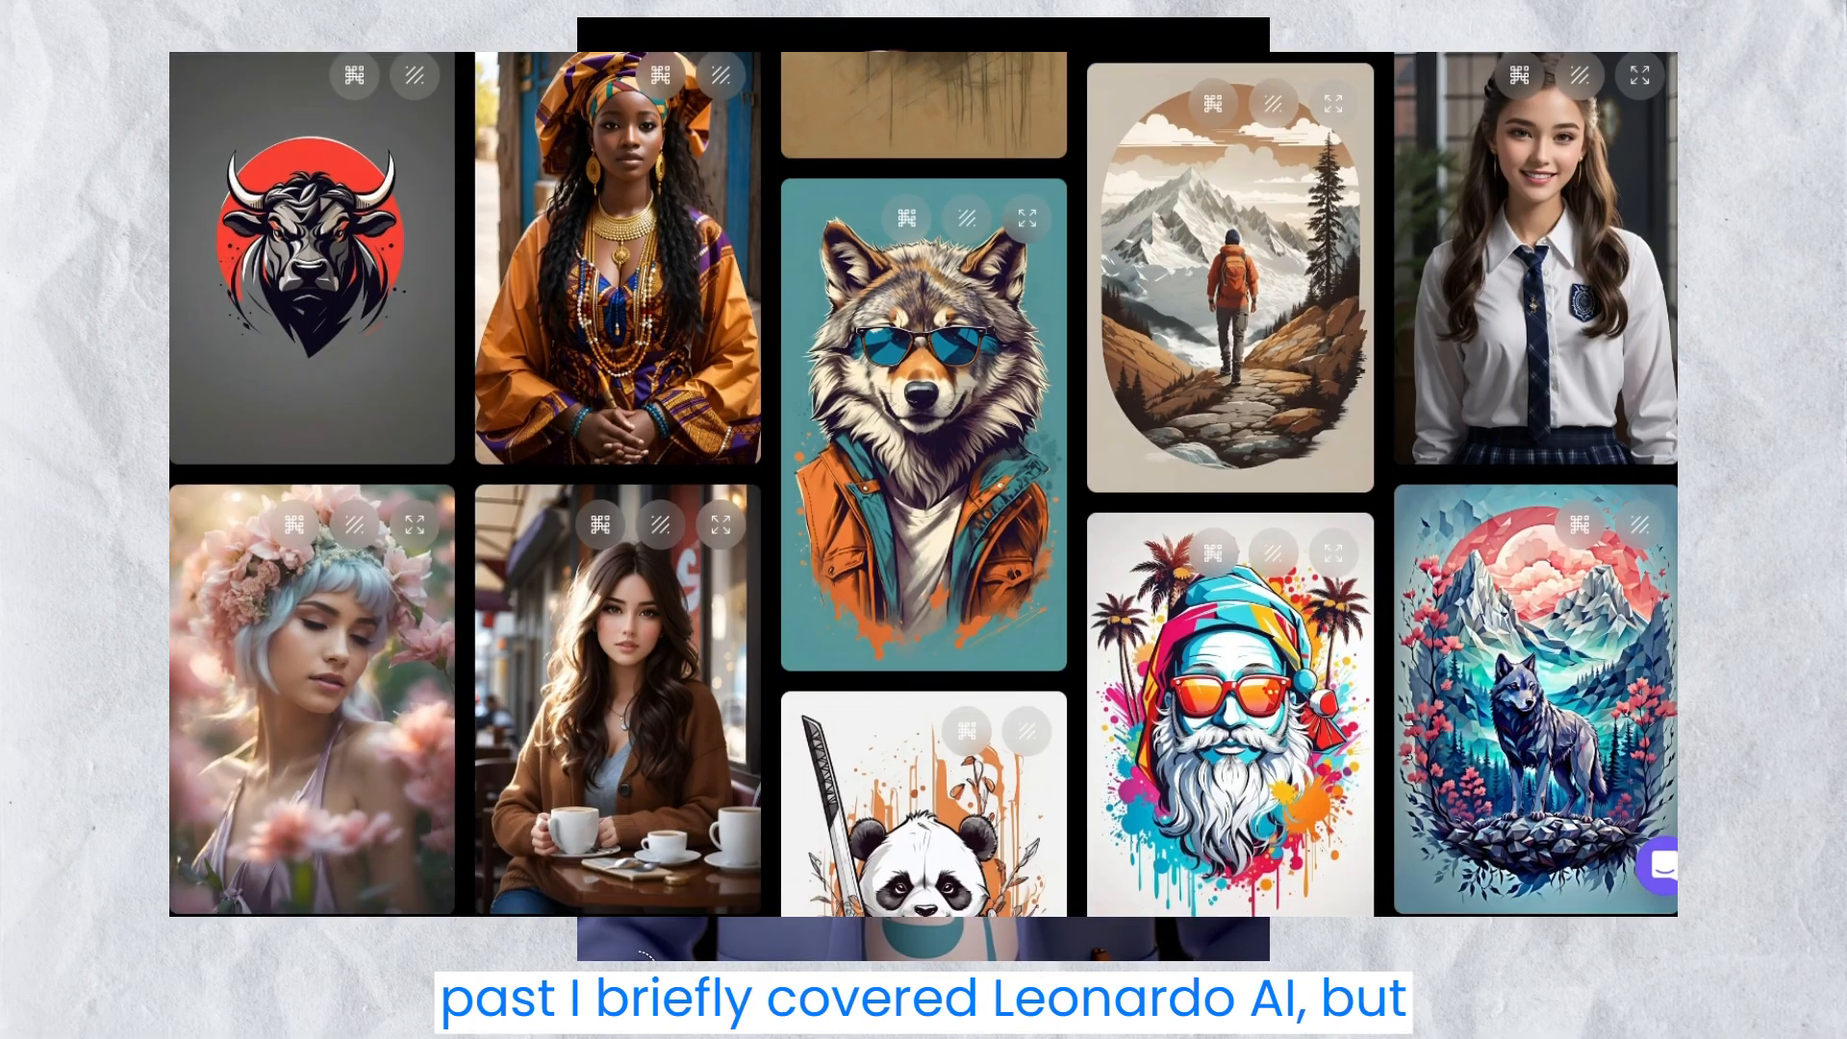
{"action": "scroll", "coordinate": [923, 481], "scroll_direction": "down", "scroll_amount": 3}
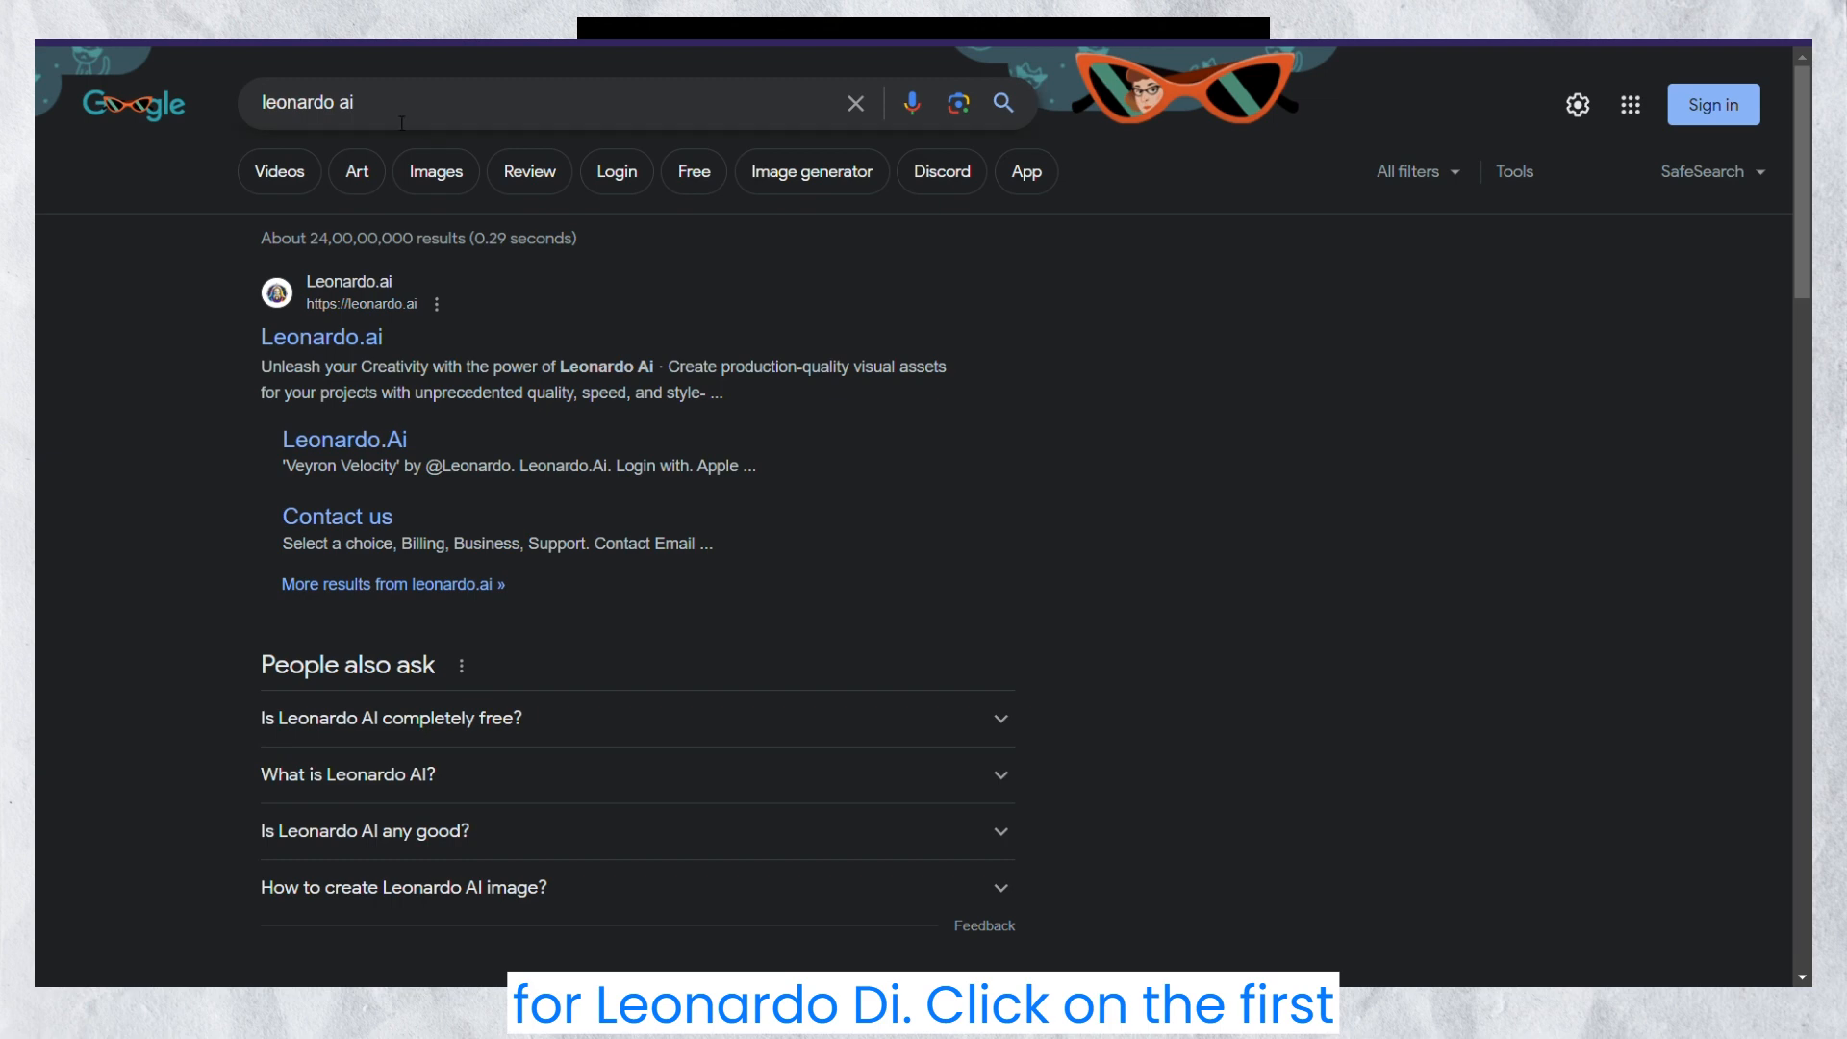
- Open the Leonardo.ai website from a Google search for "leonardo ai" and start account creation as an already whitelisted user
{"action": "key", "text": "Return"}
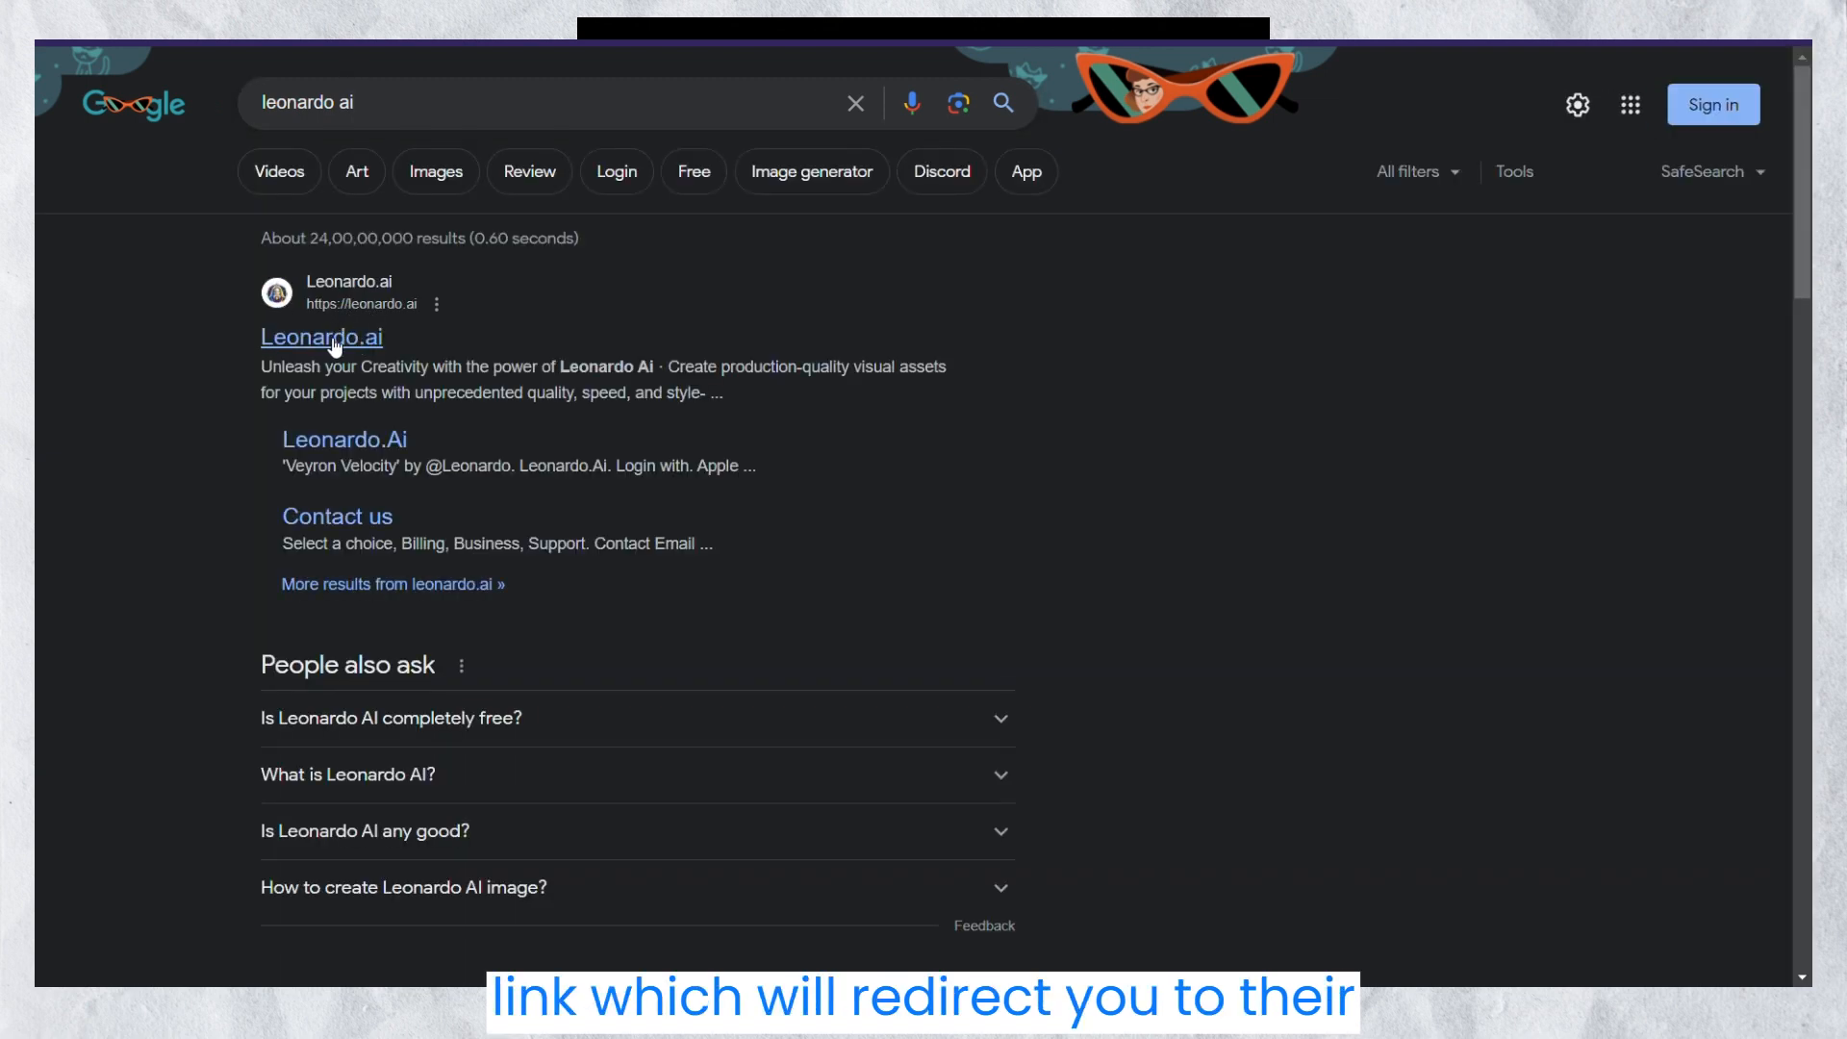
{"action": "left_click", "coordinate": [335, 347]}
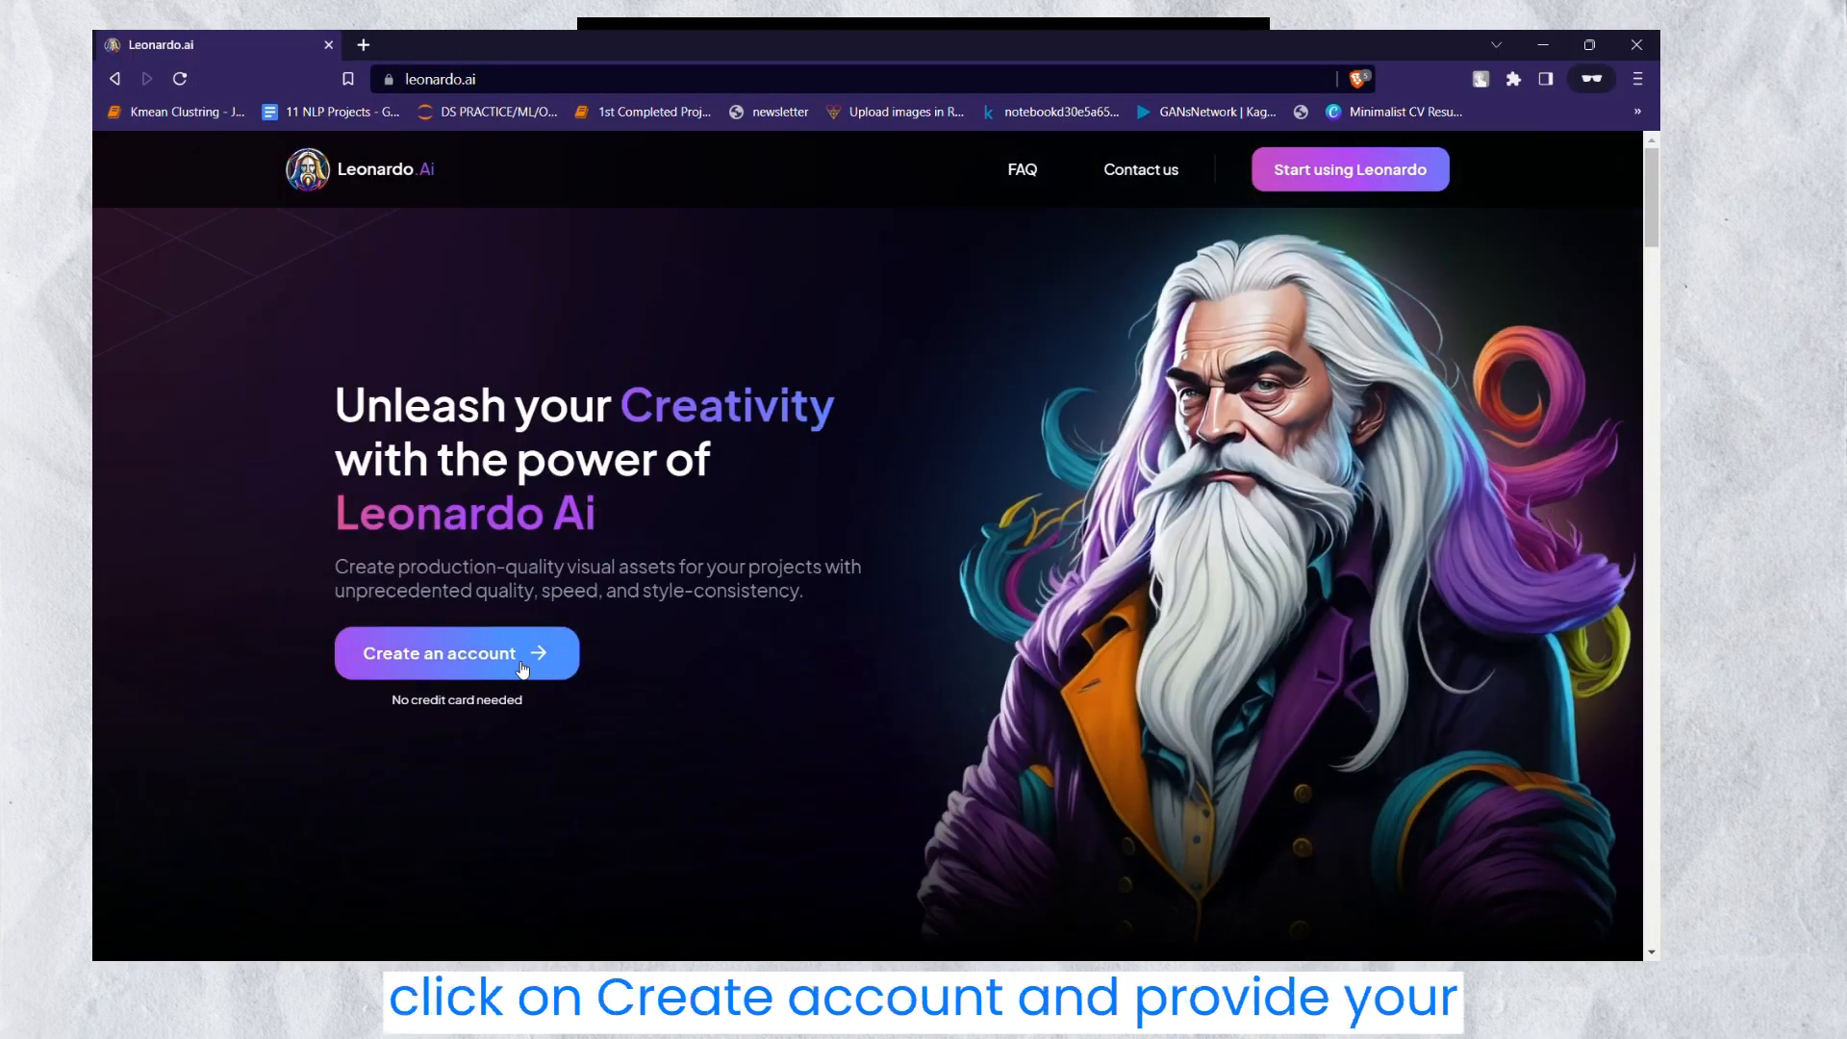
{"action": "left_click", "coordinate": [520, 664]}
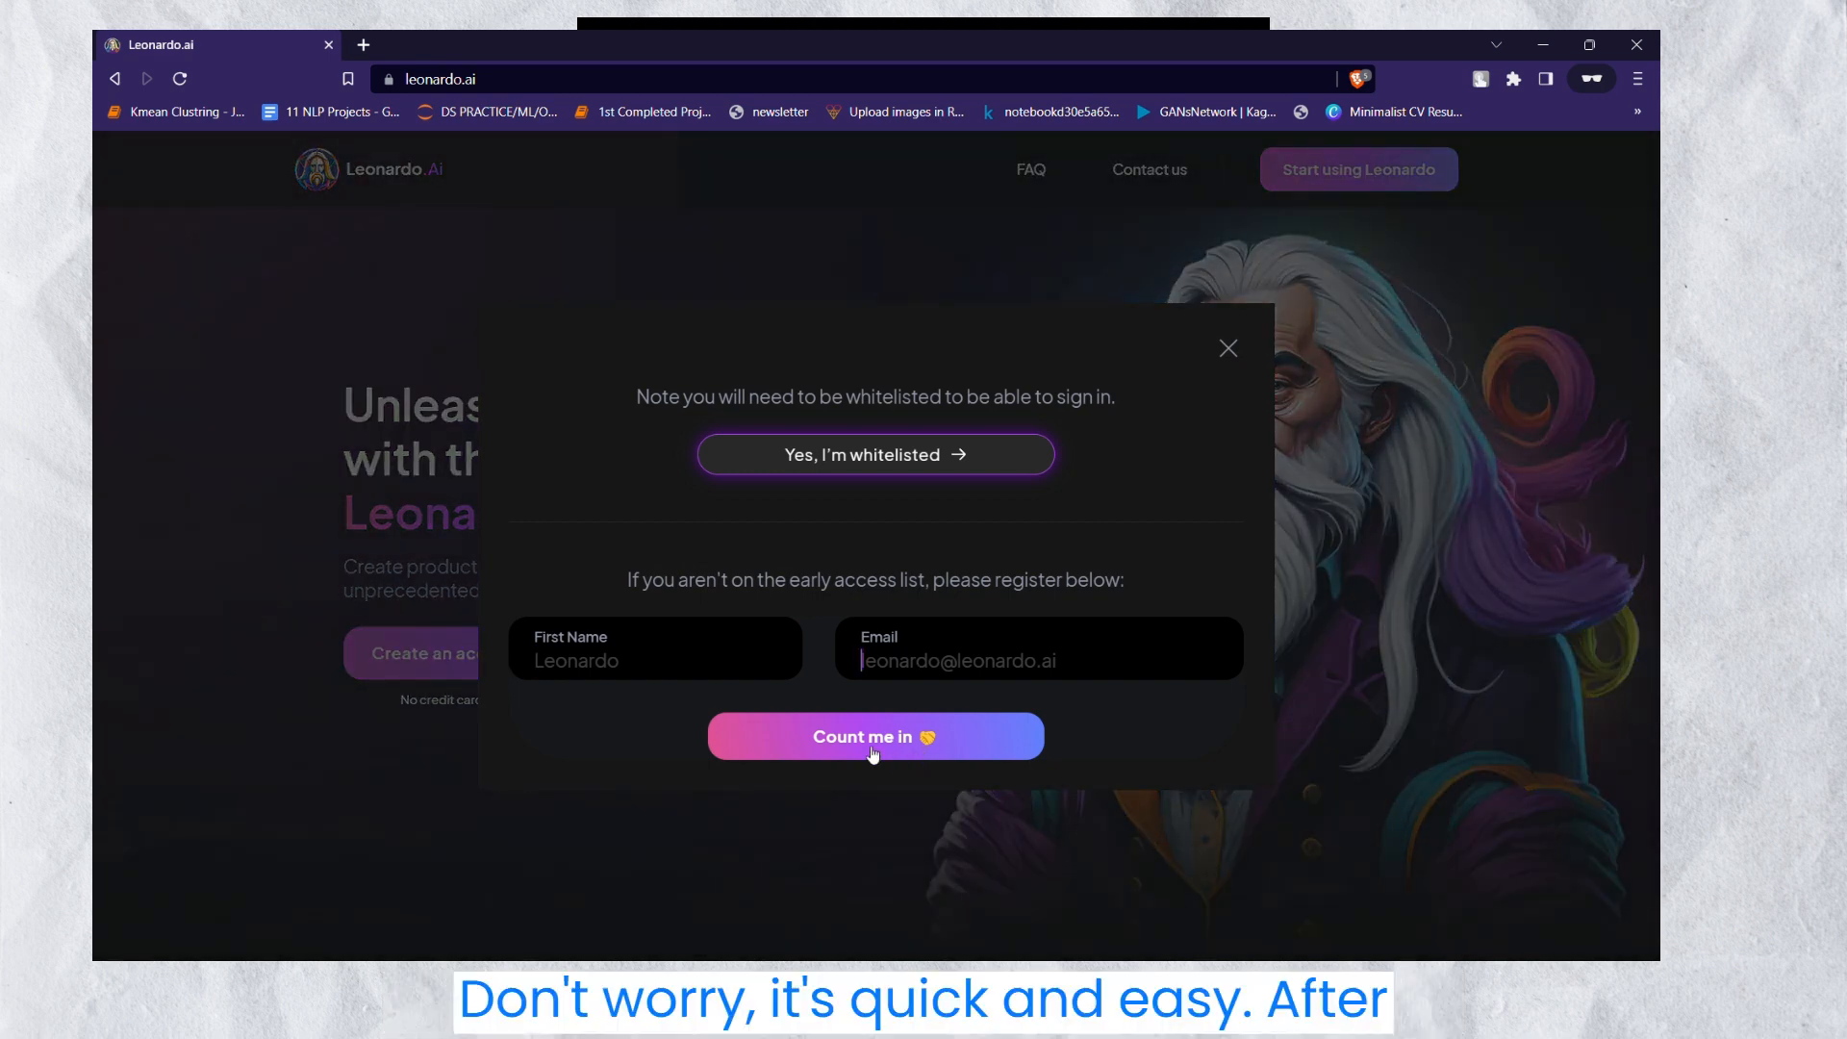
{"action": "left_click", "coordinate": [902, 468]}
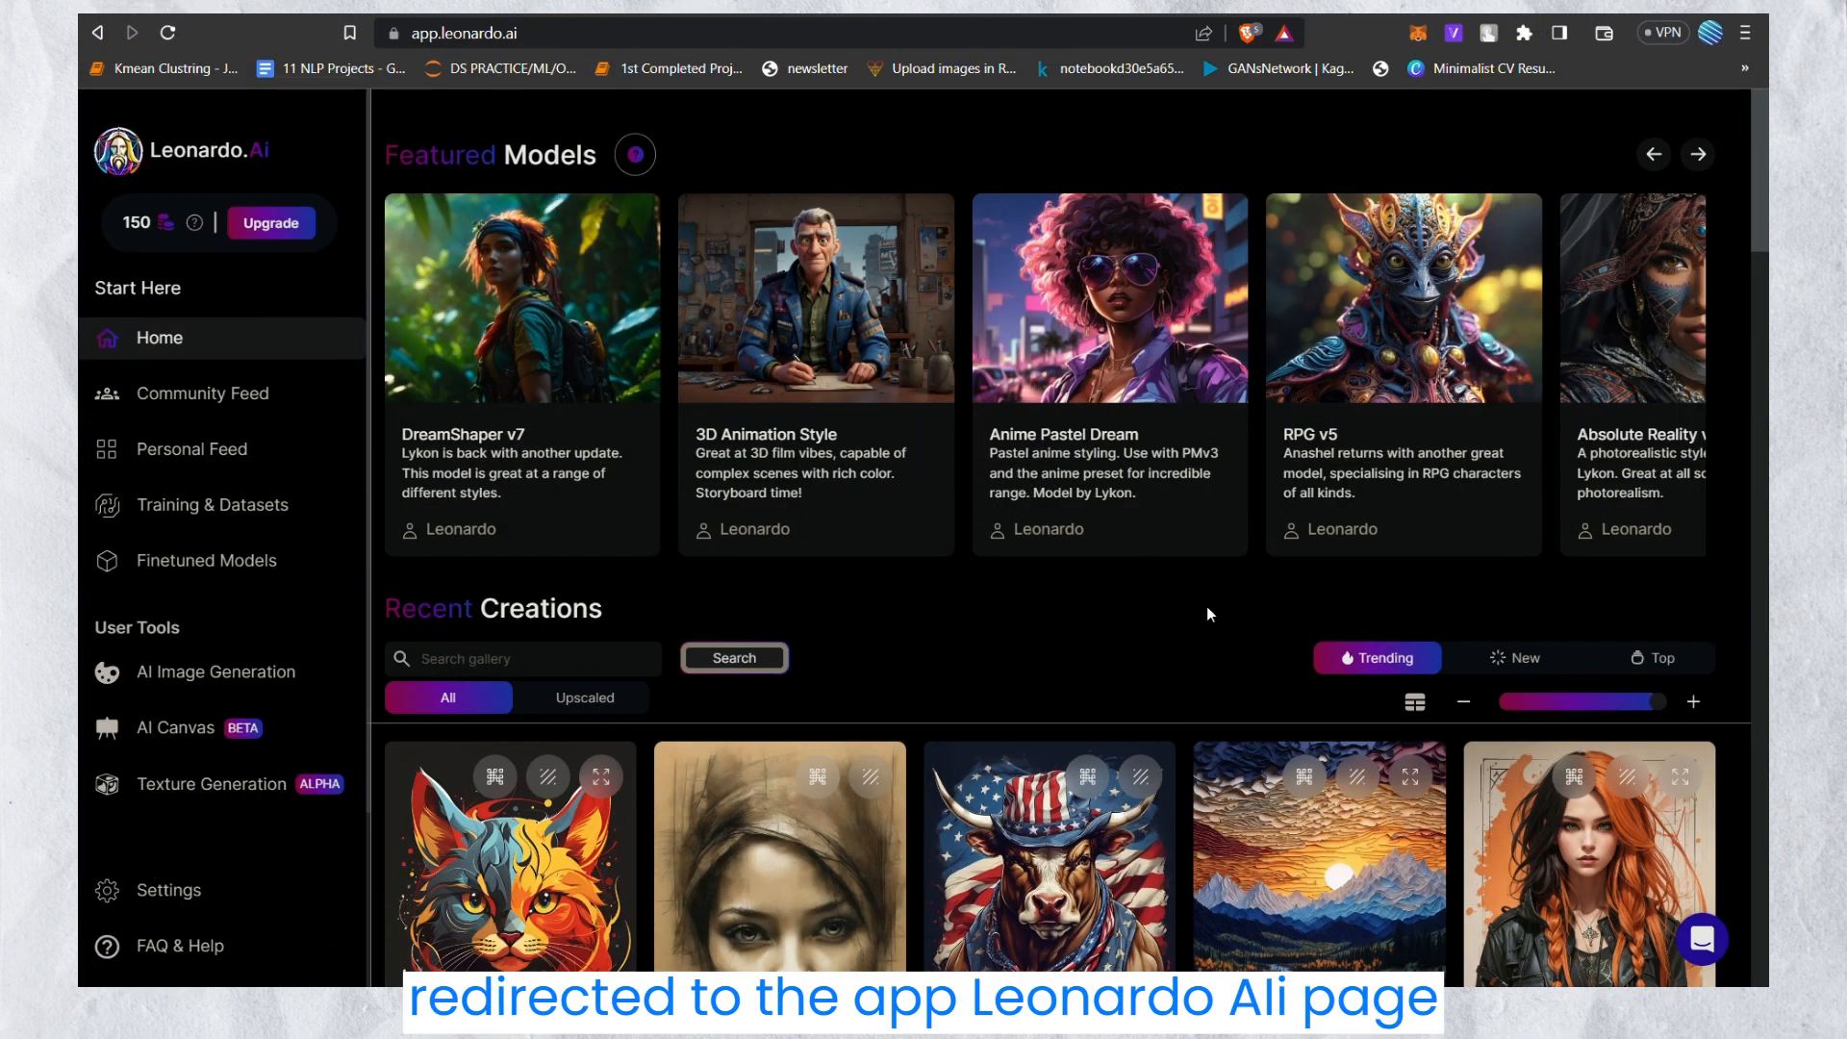
- Examine the Leonardo.Ai subscription plans, comparing the prices and token allowances of the free and paid tiers
{"action": "scroll", "coordinate": [870, 568], "scroll_direction": "down", "scroll_amount": 4}
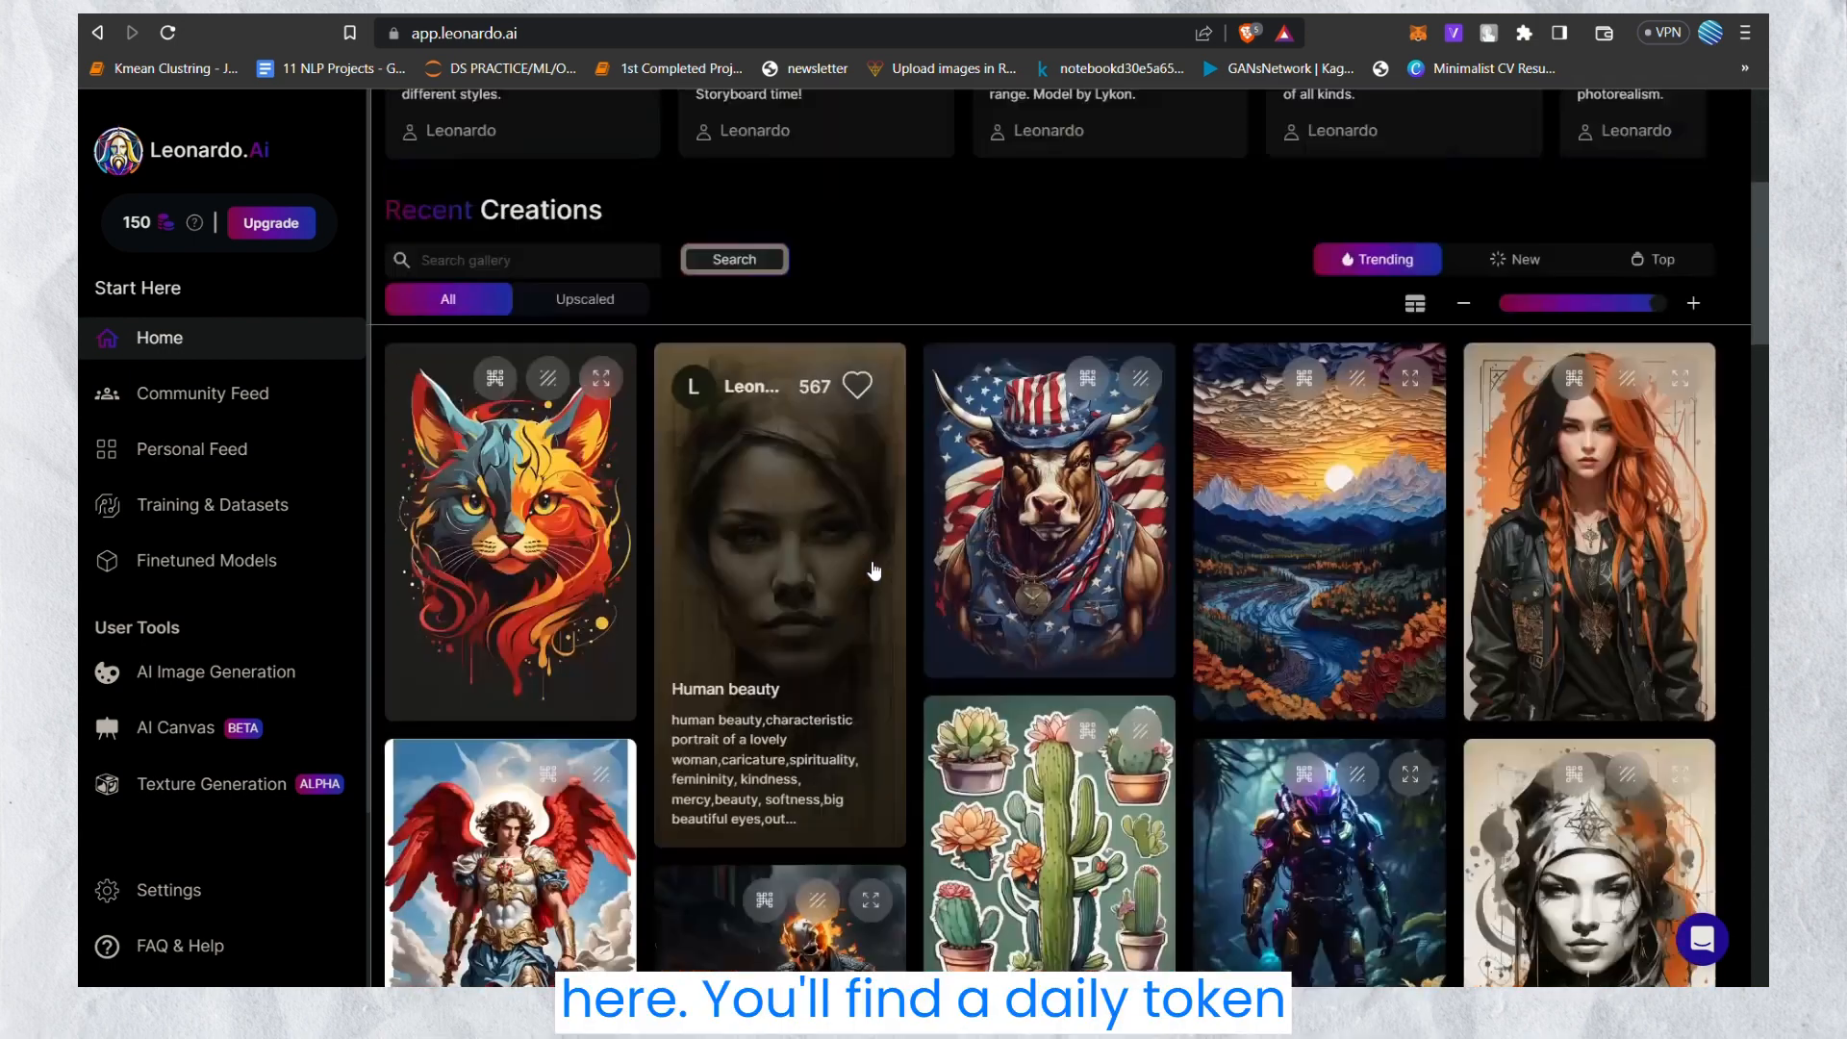
{"action": "scroll", "coordinate": [874, 571], "scroll_direction": "up", "scroll_amount": 4}
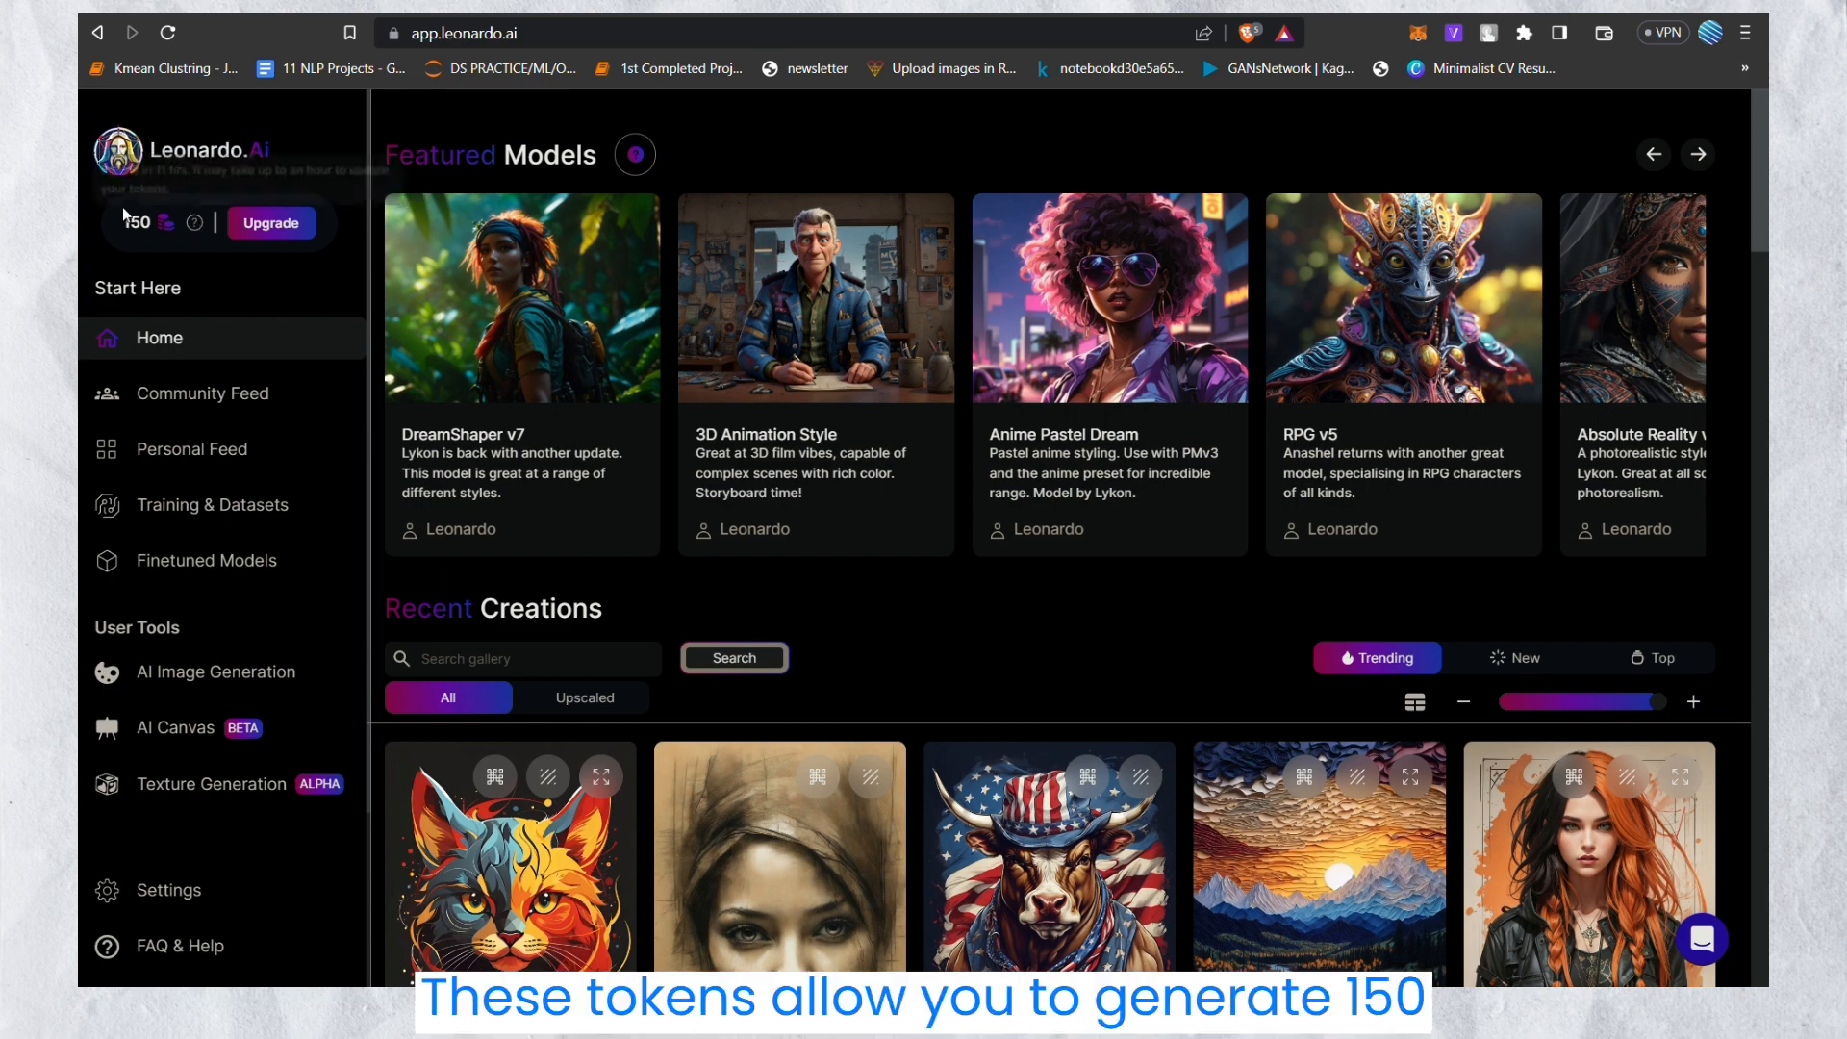
{"action": "left_click", "coordinate": [154, 227]}
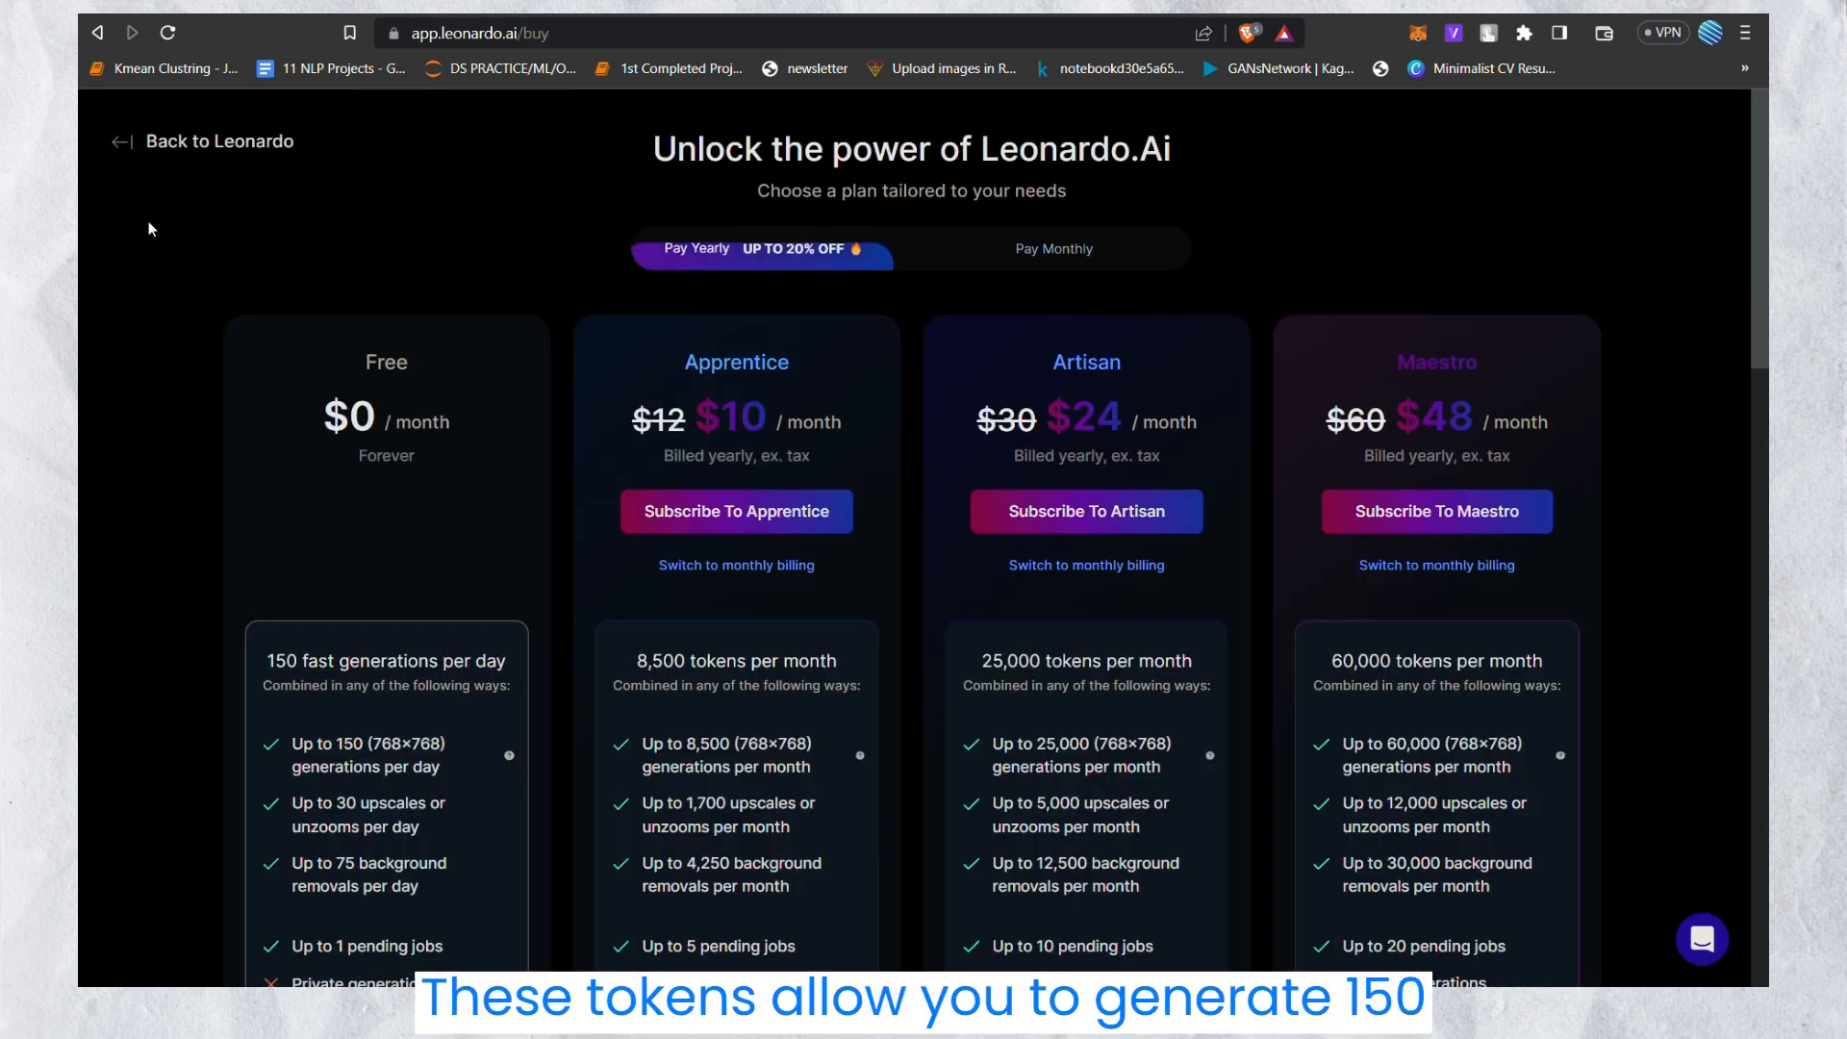
{"action": "scroll", "coordinate": [355, 375], "scroll_direction": "down", "scroll_amount": 4}
{"action": "scroll", "coordinate": [372, 405], "scroll_direction": "up", "scroll_amount": 2}
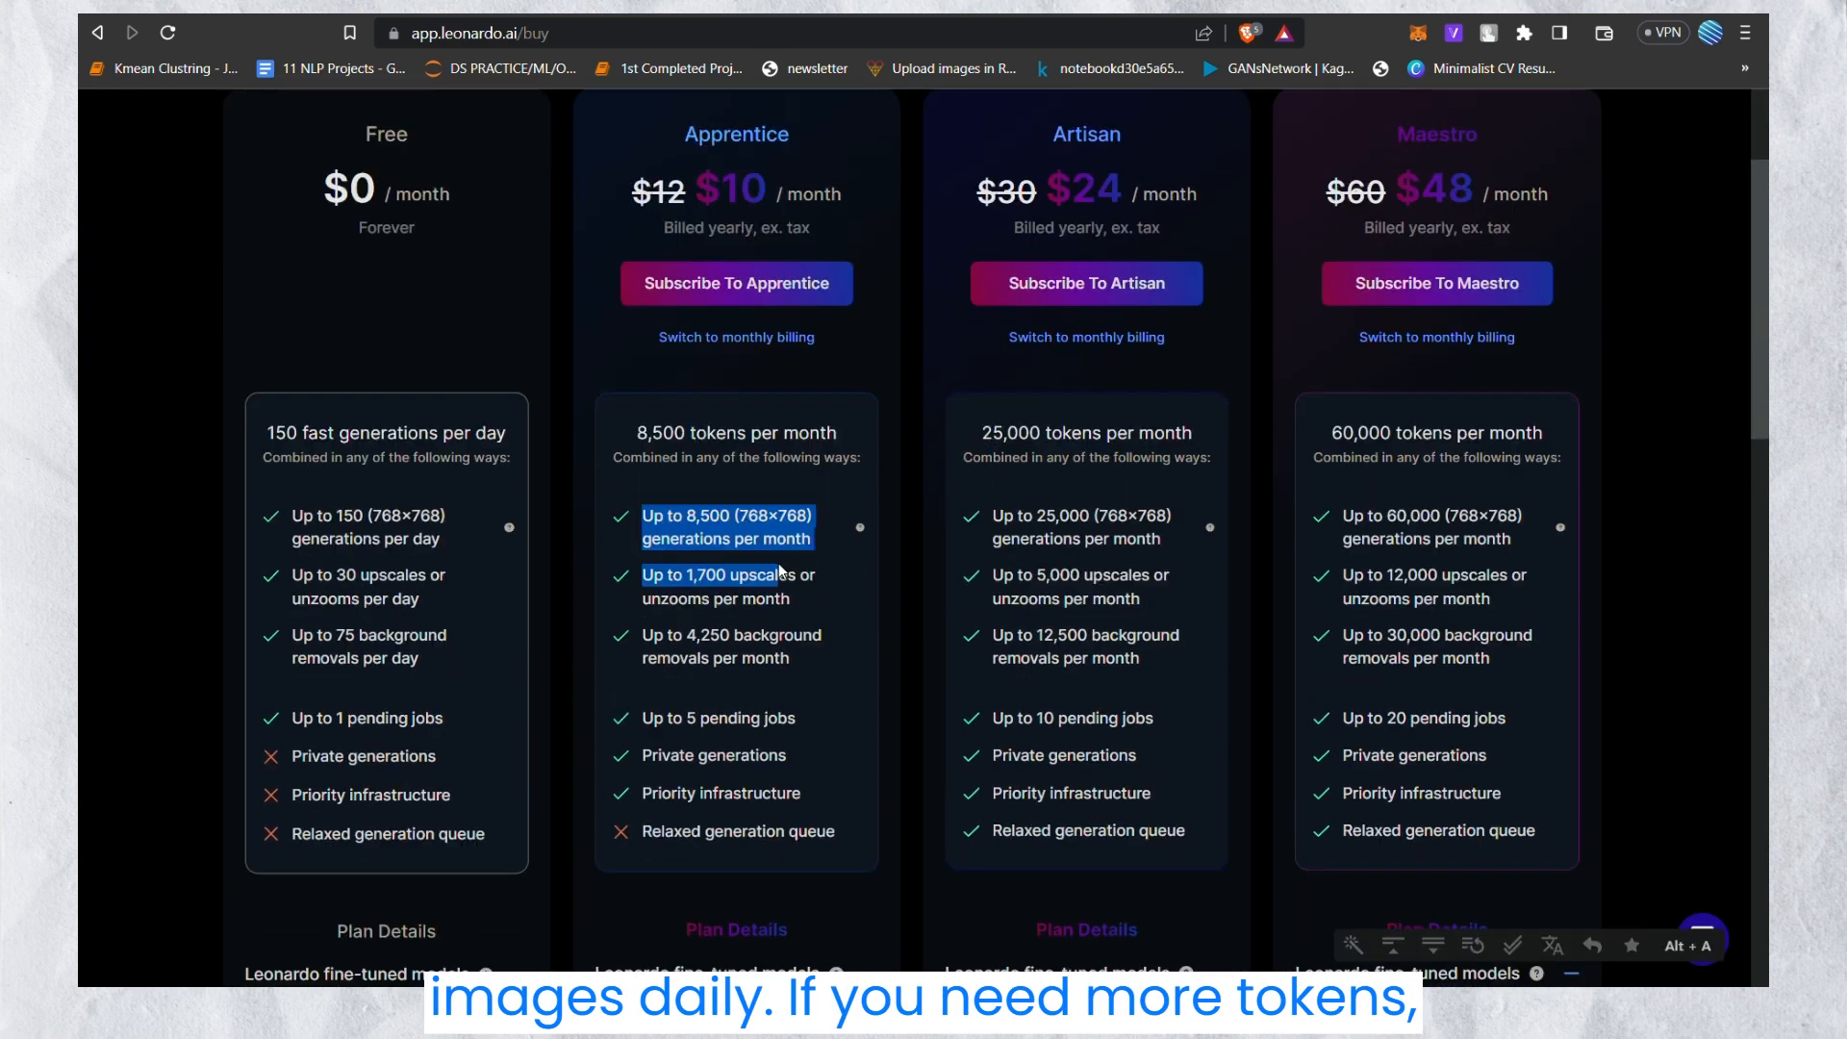
{"action": "left_click", "coordinate": [781, 570]}
{"action": "scroll", "coordinate": [781, 570], "scroll_direction": "up", "scroll_amount": 1}
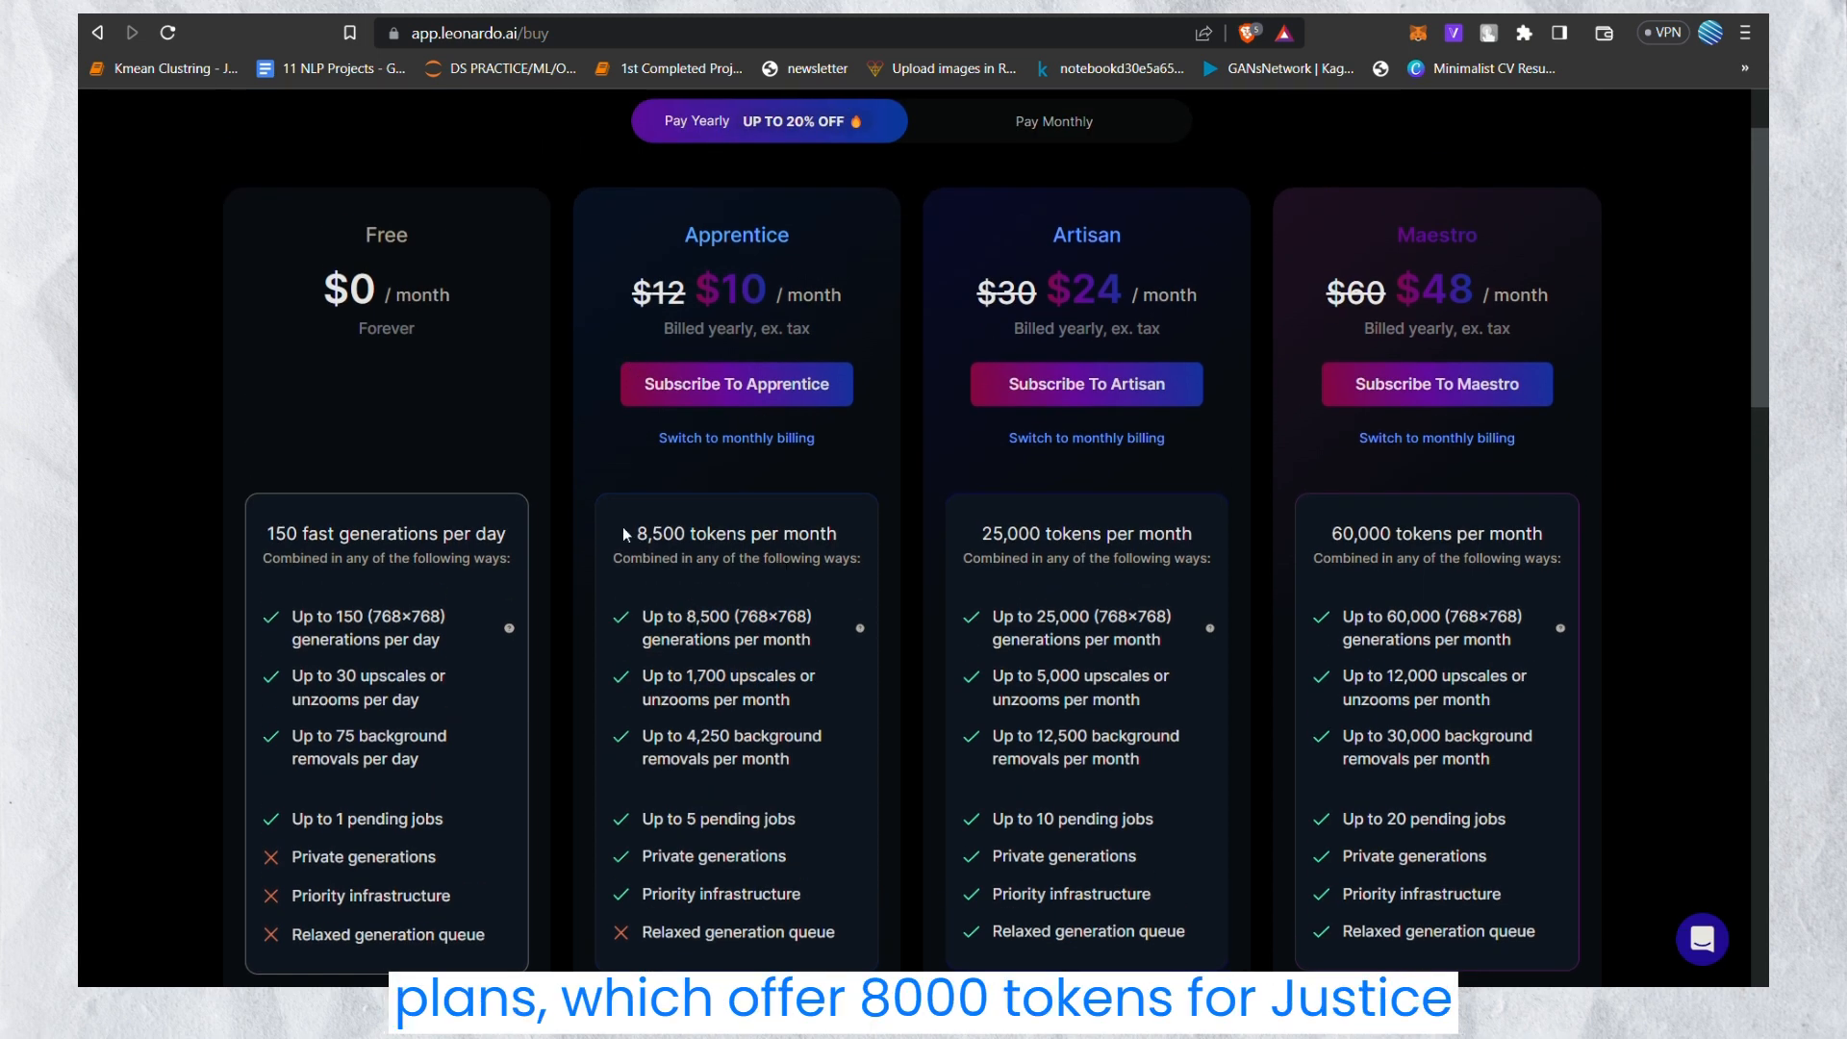
{"action": "scroll", "coordinate": [672, 531], "scroll_direction": "up", "scroll_amount": 1}
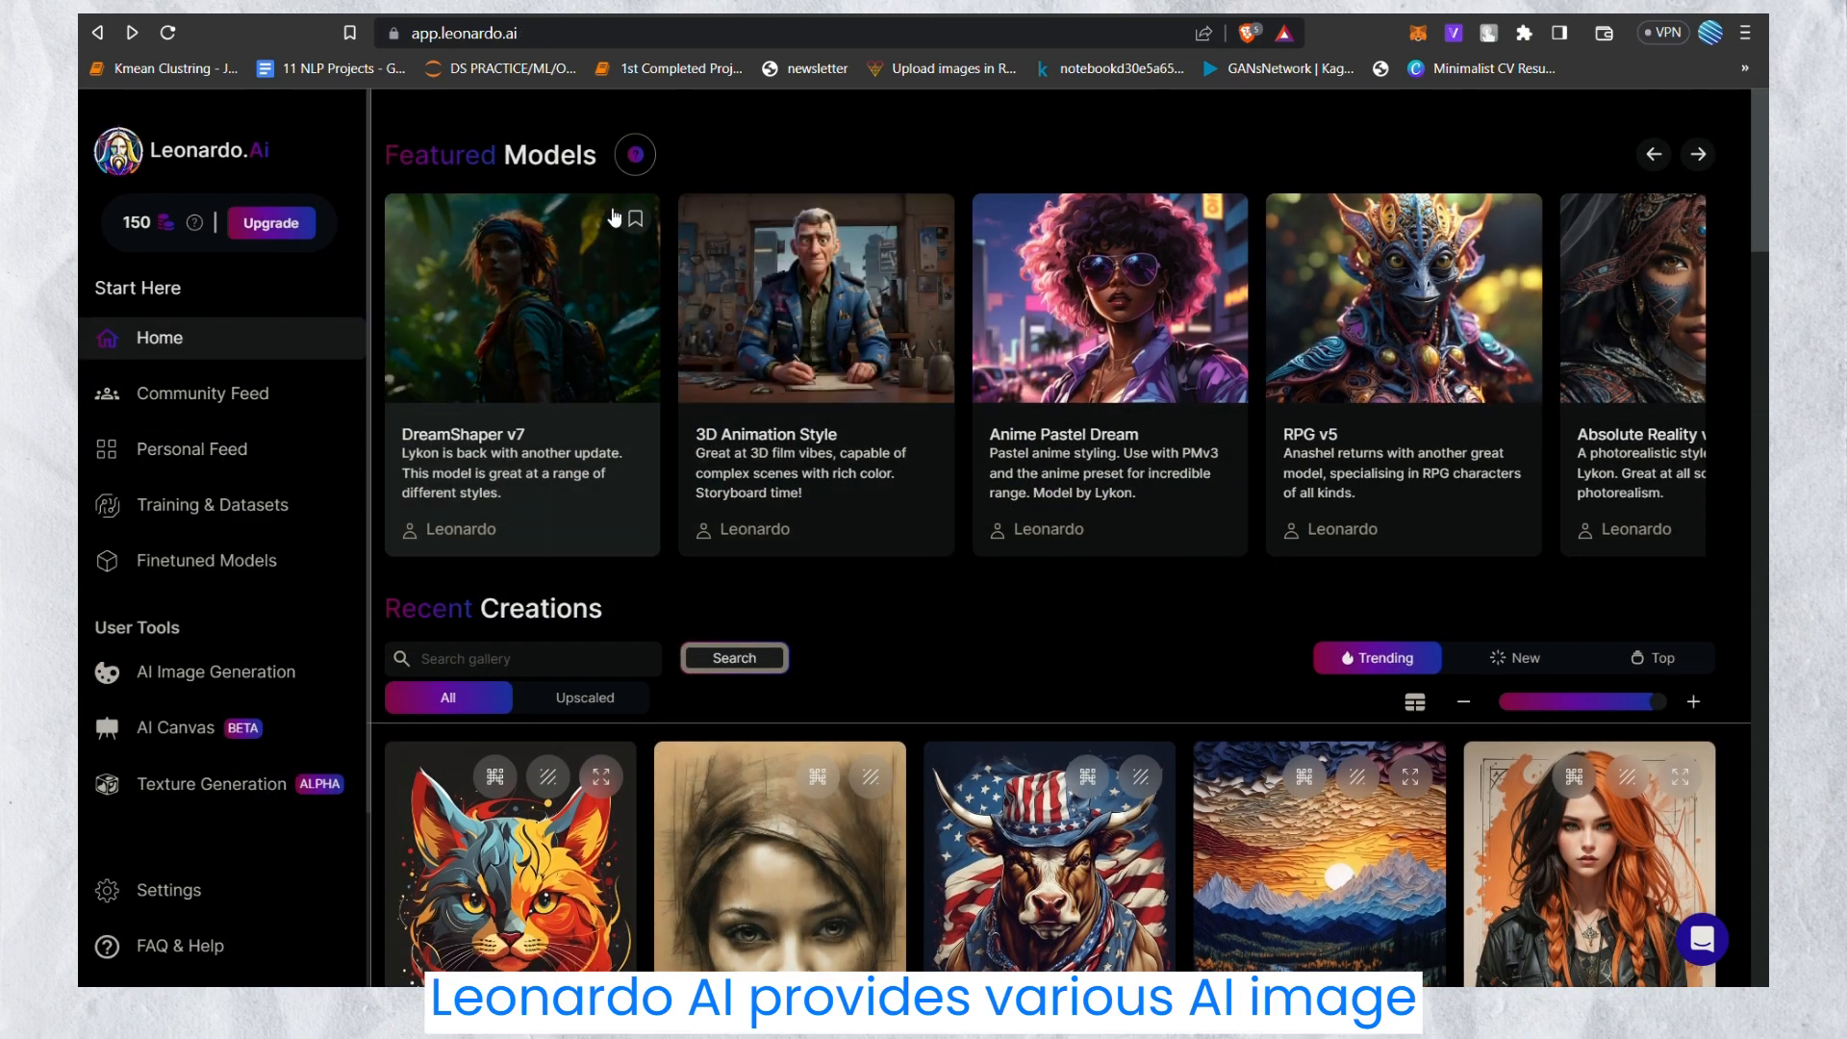
- Browse the Featured Models on the home page to see which image styles are offered
{"action": "scroll", "coordinate": [1002, 358], "scroll_direction": "right", "scroll_amount": 3}
{"action": "scroll", "coordinate": [1068, 351], "scroll_direction": "right", "scroll_amount": 10}
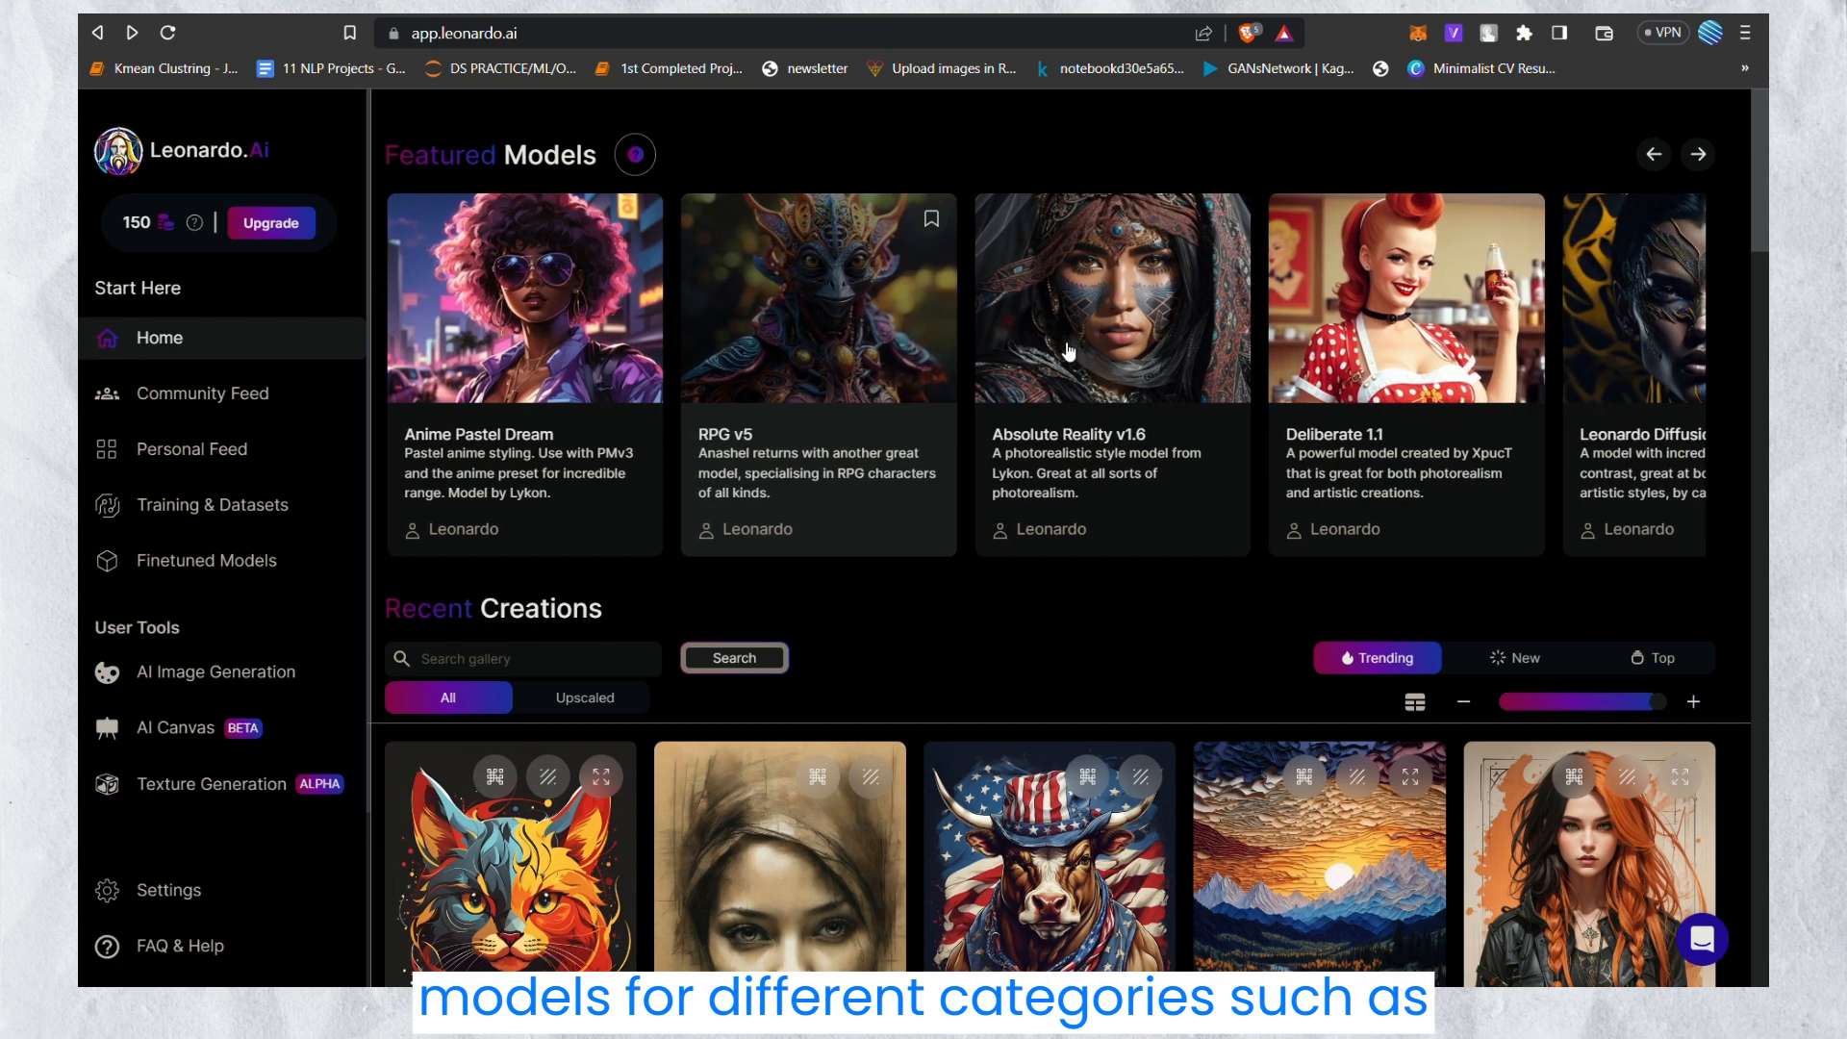
{"action": "scroll", "coordinate": [1068, 352], "scroll_direction": "right", "scroll_amount": 12}
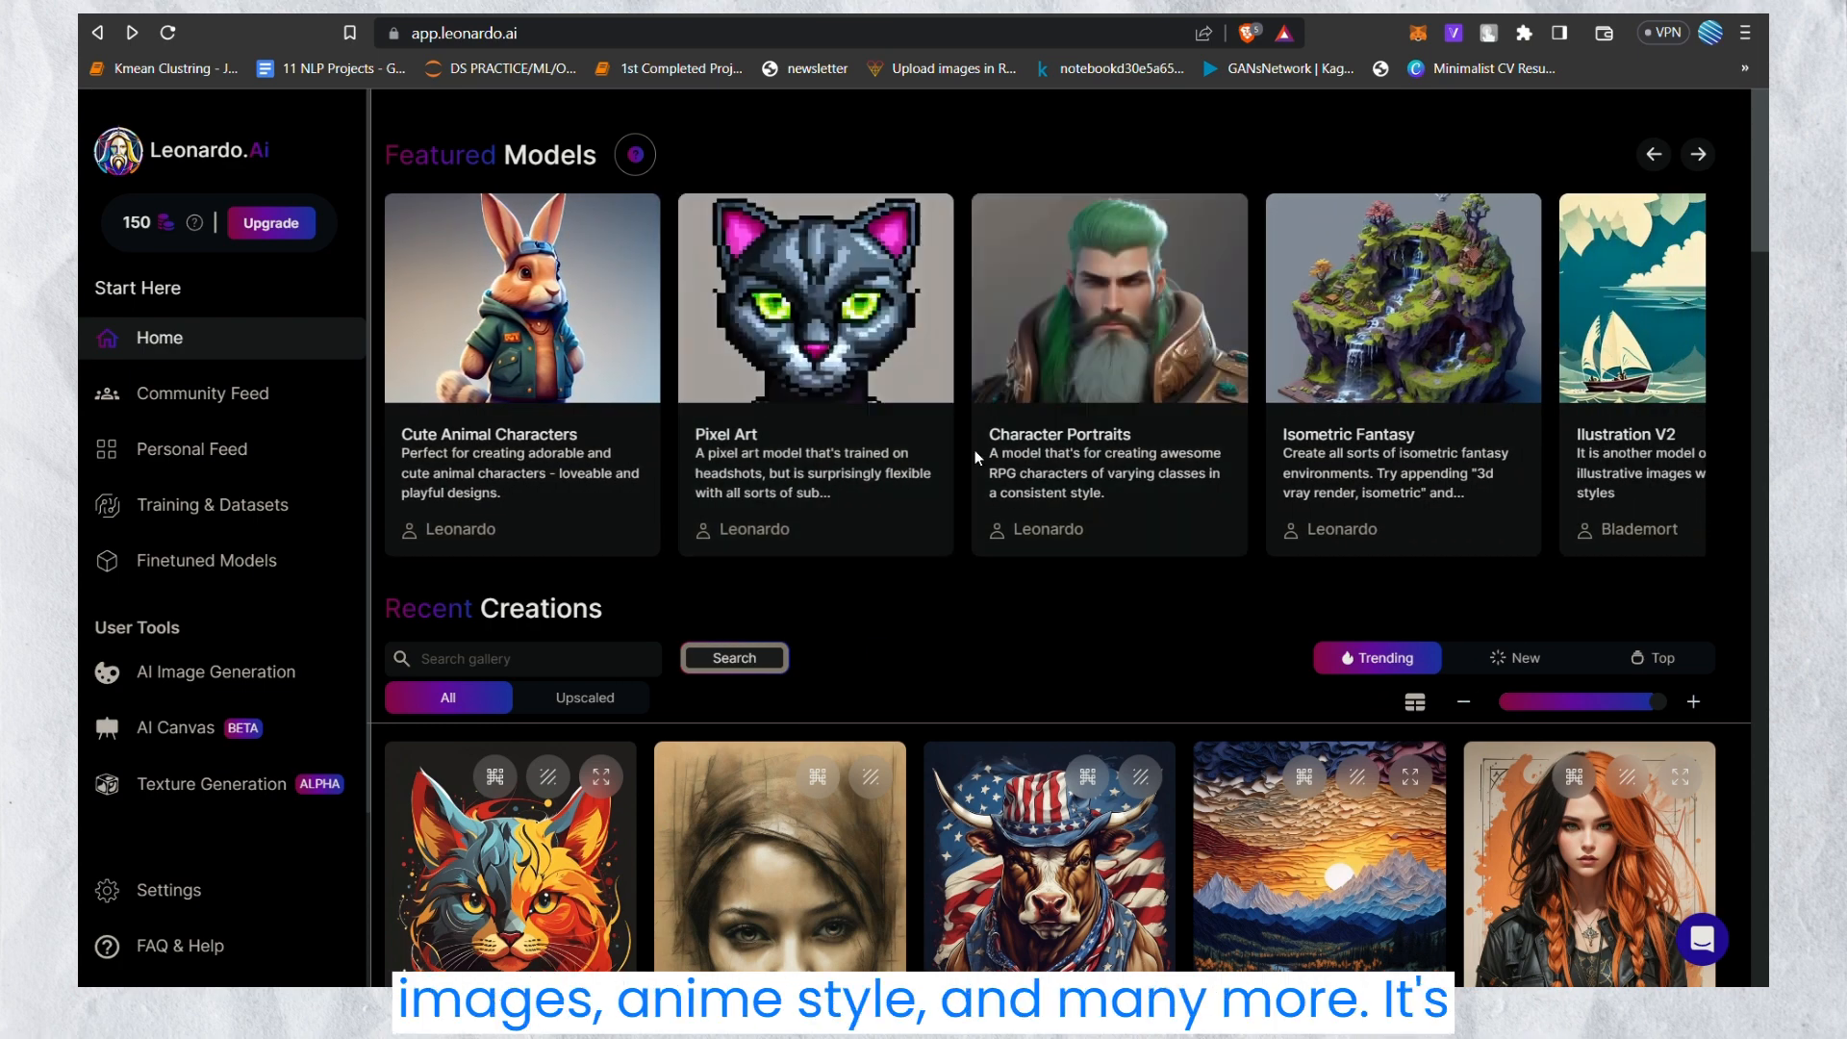
{"action": "scroll", "coordinate": [1116, 443], "scroll_direction": "right", "scroll_amount": 3}
{"action": "scroll", "coordinate": [1174, 459], "scroll_direction": "right", "scroll_amount": 9}
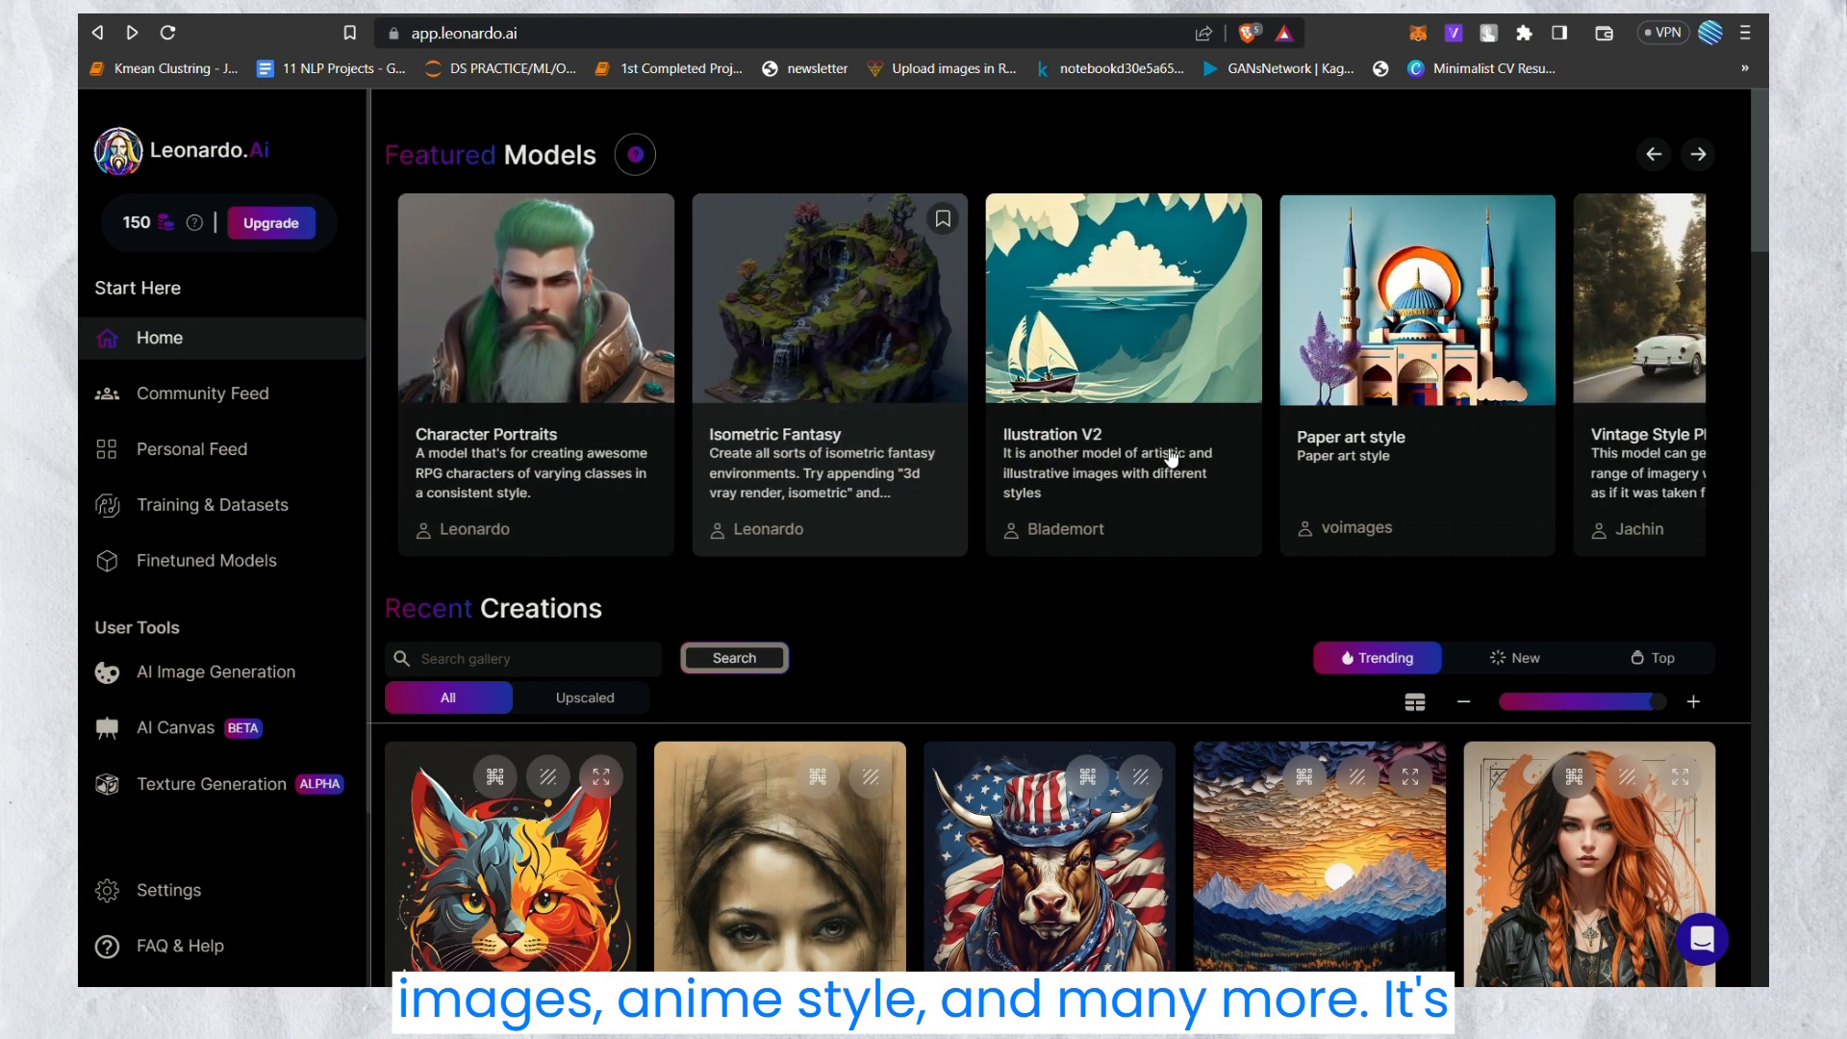
{"action": "scroll", "coordinate": [1301, 442], "scroll_direction": "right", "scroll_amount": 15}
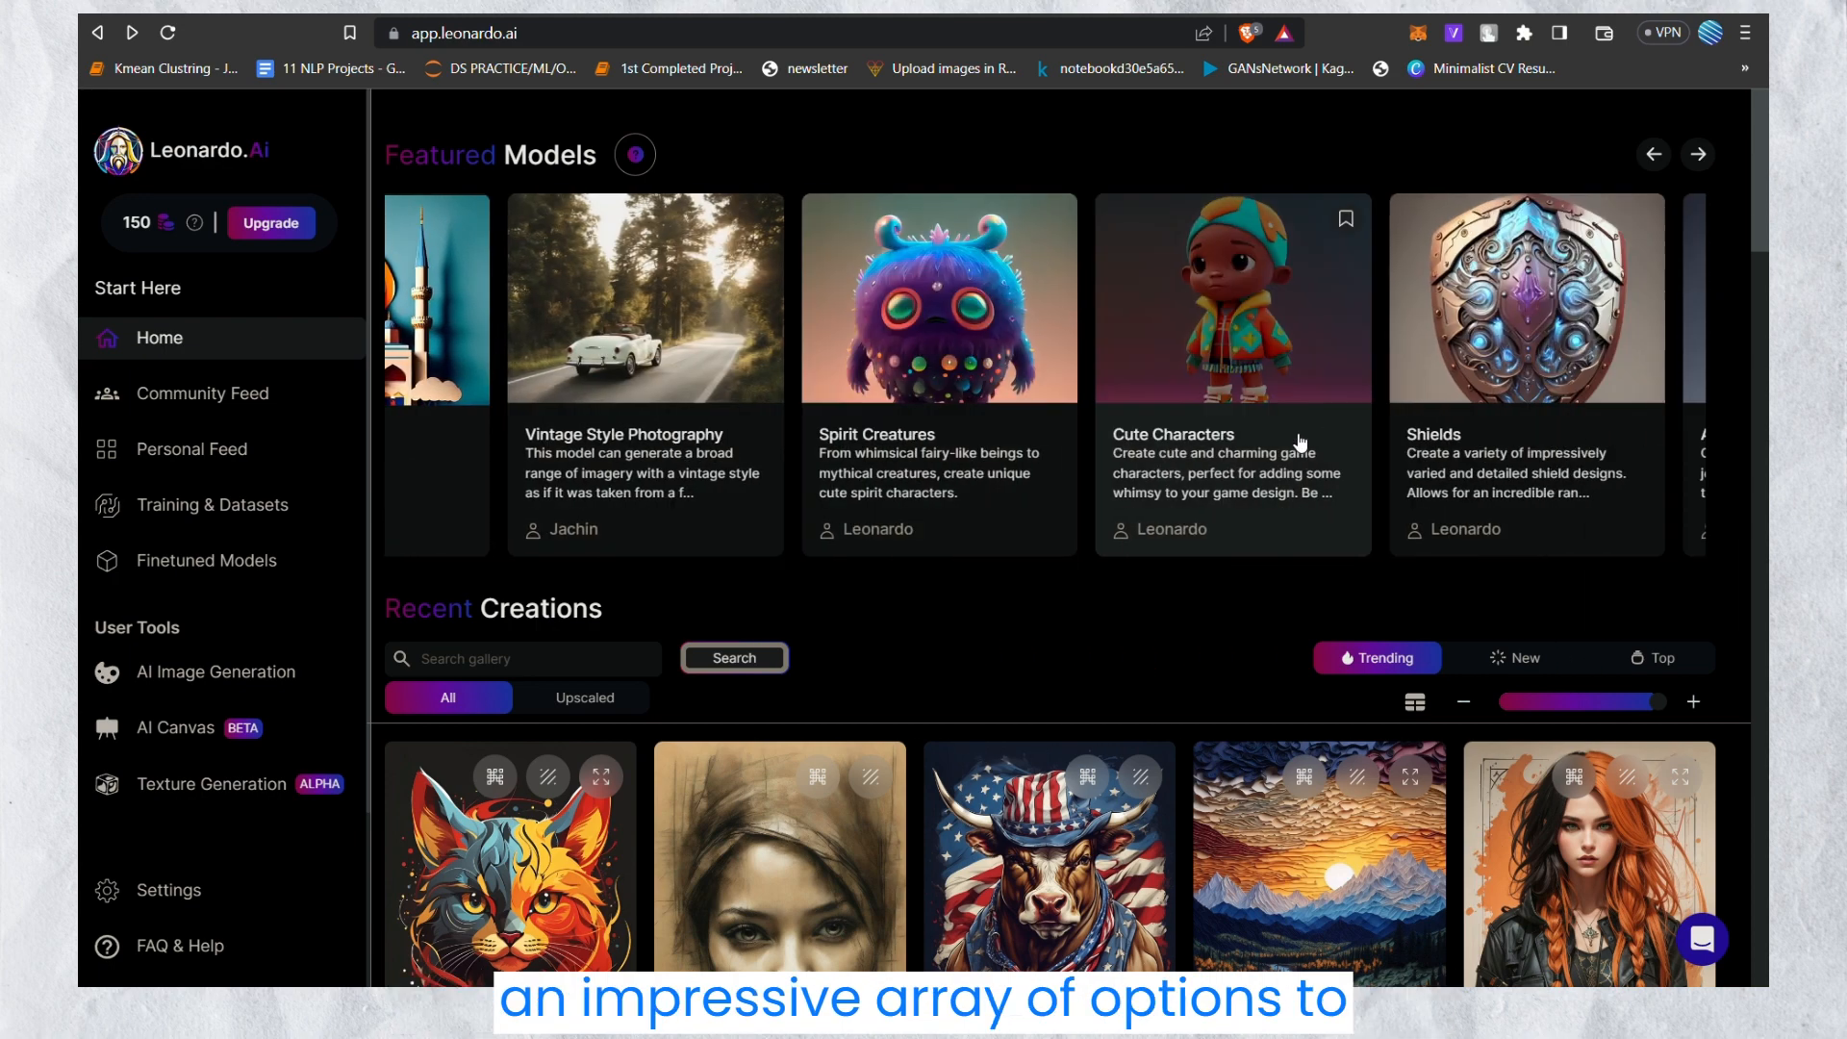
{"action": "scroll", "coordinate": [1300, 443], "scroll_direction": "left", "scroll_amount": 5}
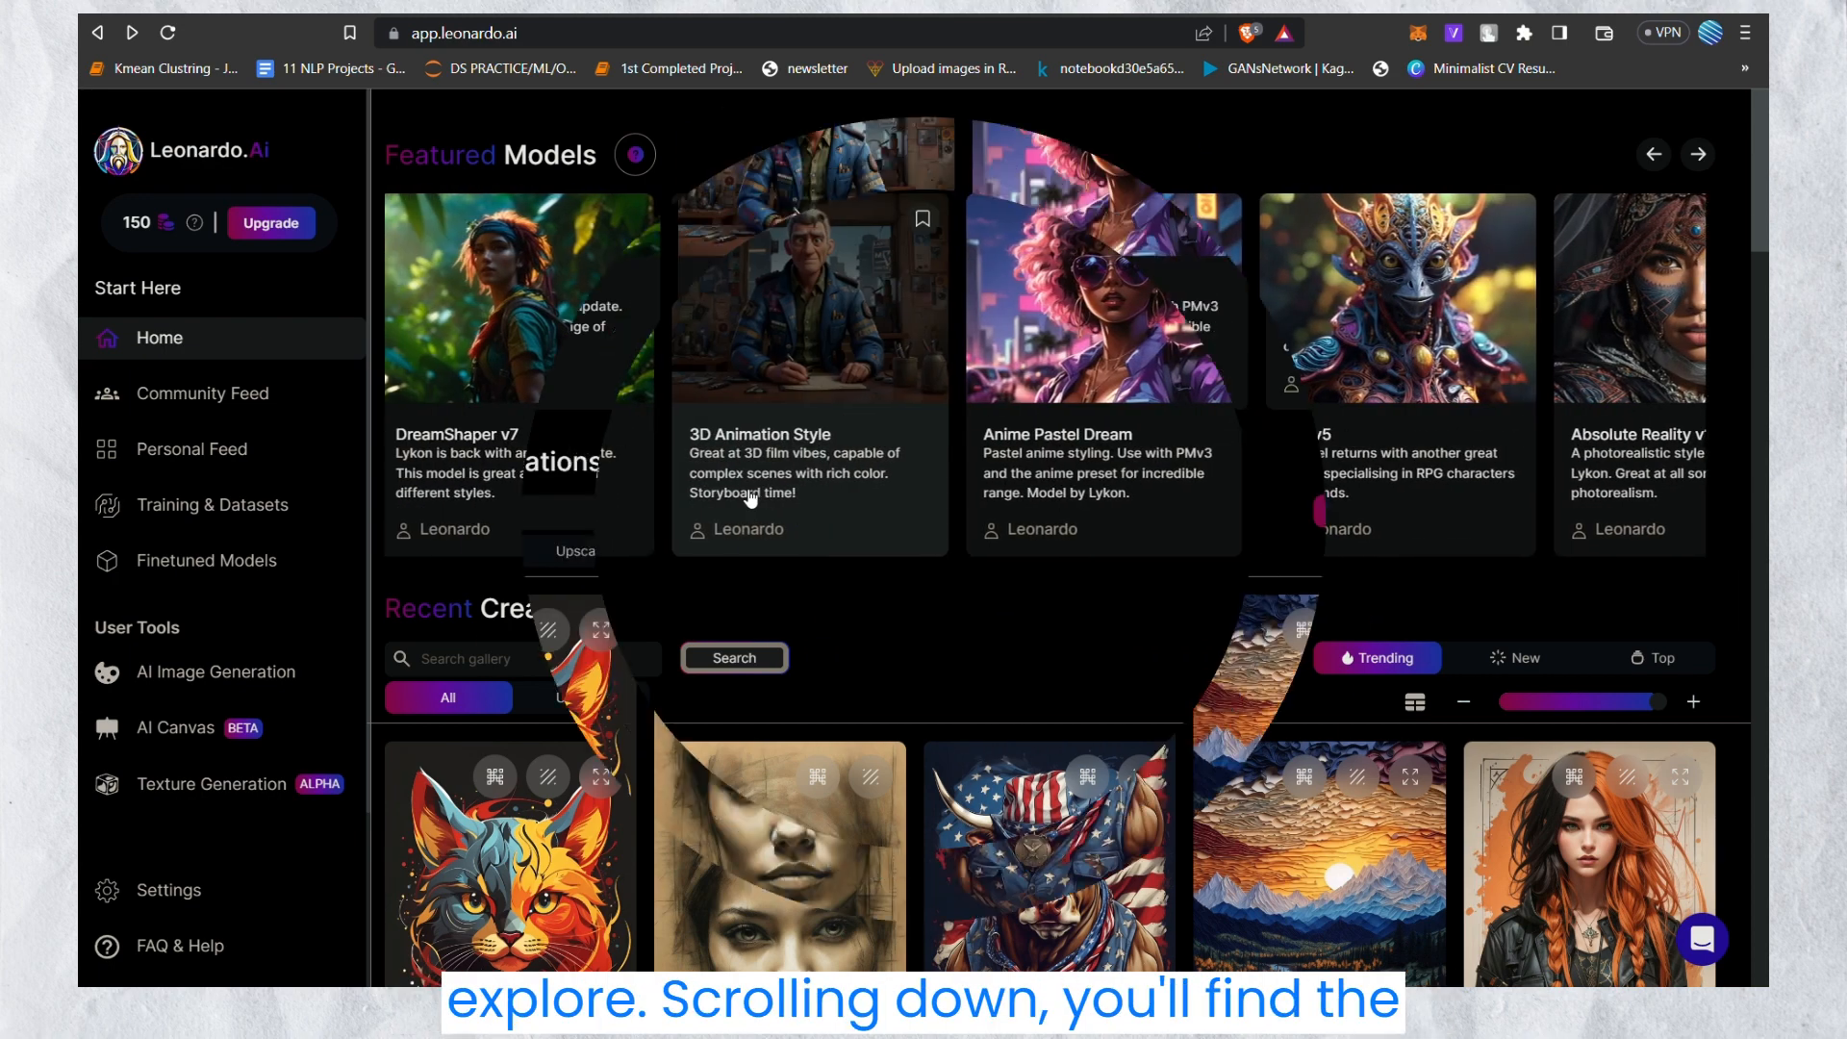
- Look through the trending community images in the Recent Creations gallery
{"action": "left_click_drag", "start_coordinate": [387, 461], "coordinate": [630, 453]}
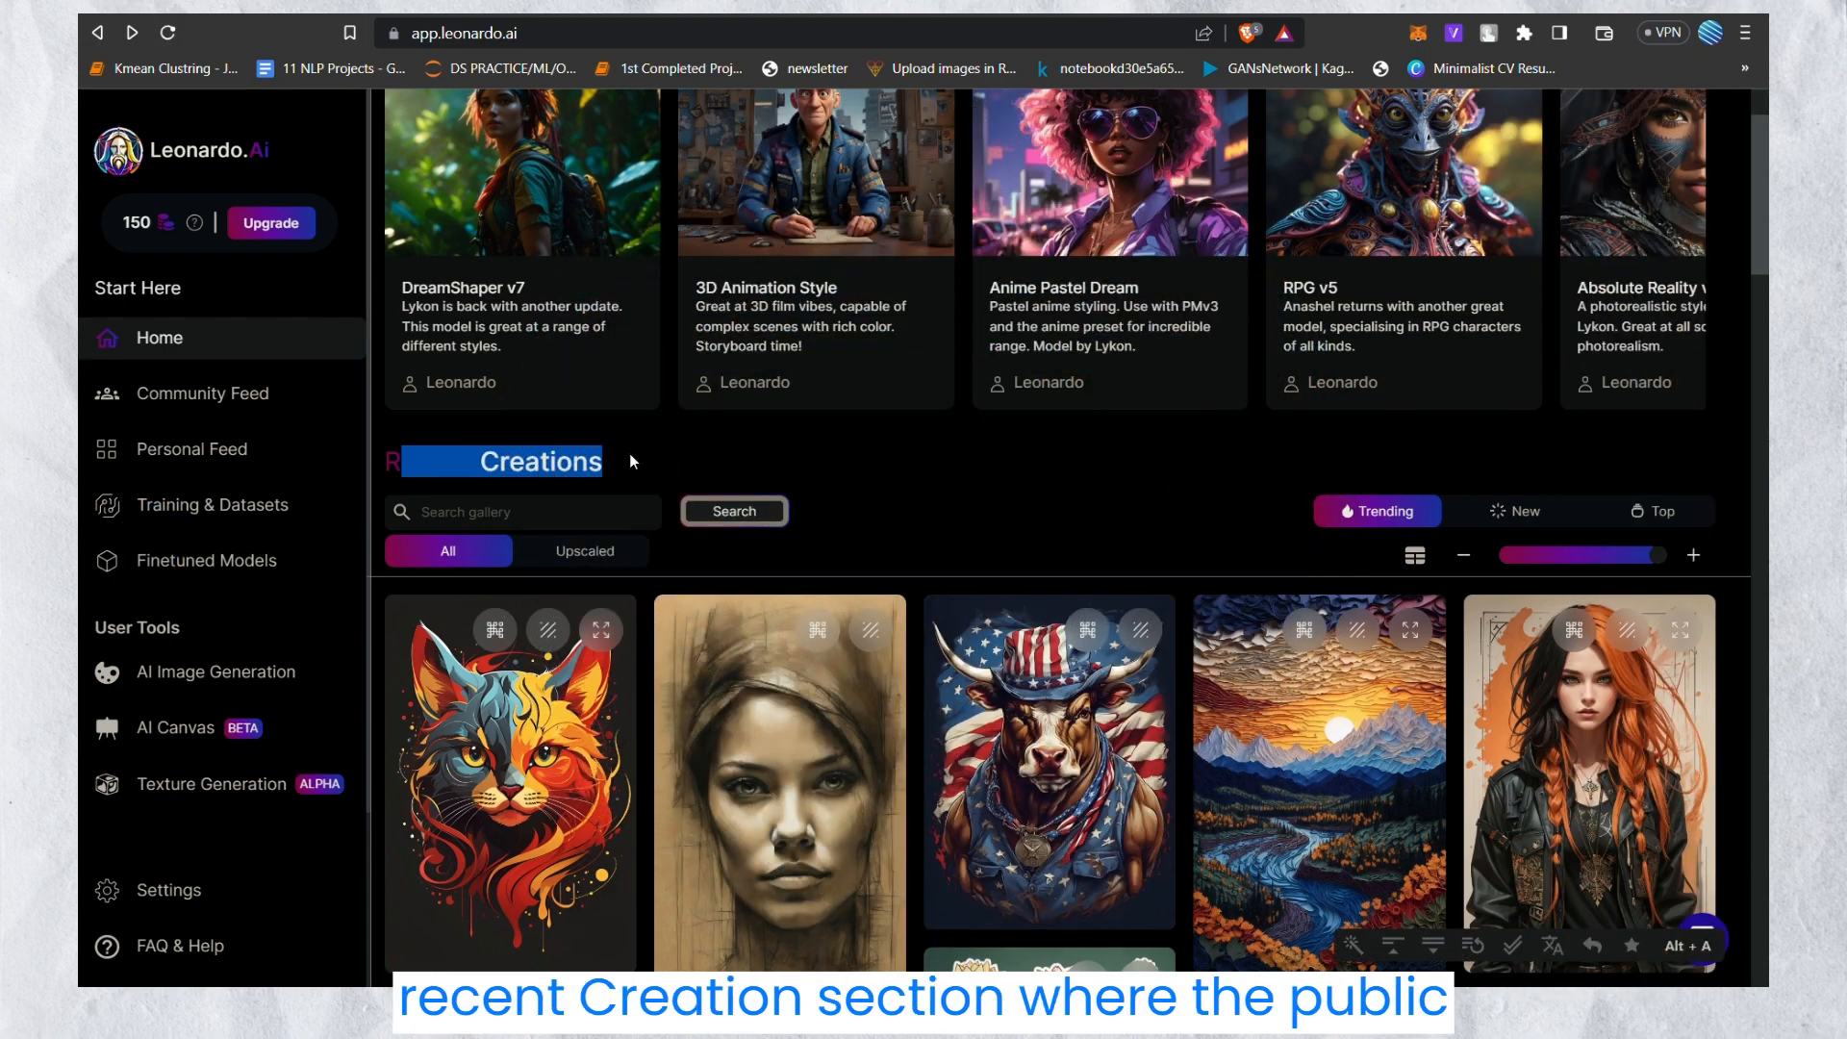
{"action": "left_click", "coordinate": [801, 453]}
{"action": "scroll", "coordinate": [803, 456], "scroll_direction": "down", "scroll_amount": 4}
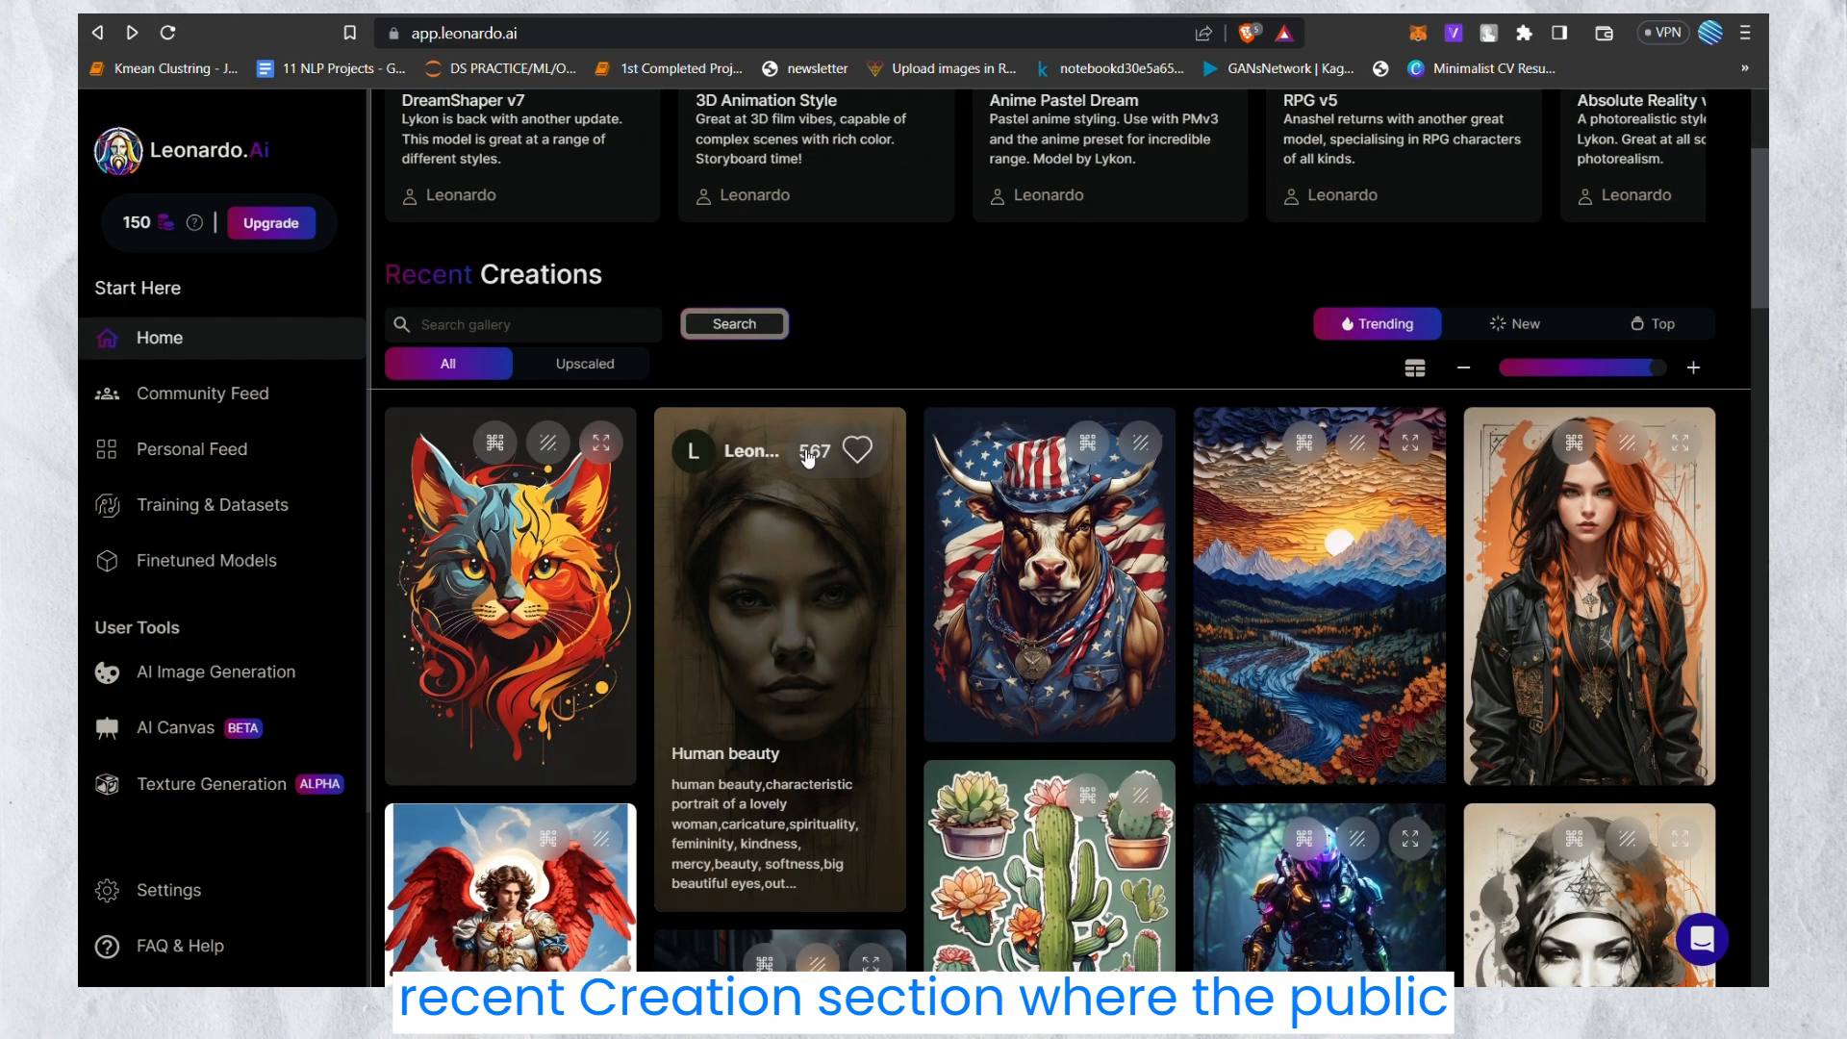
{"action": "scroll", "coordinate": [962, 577], "scroll_direction": "down", "scroll_amount": 10}
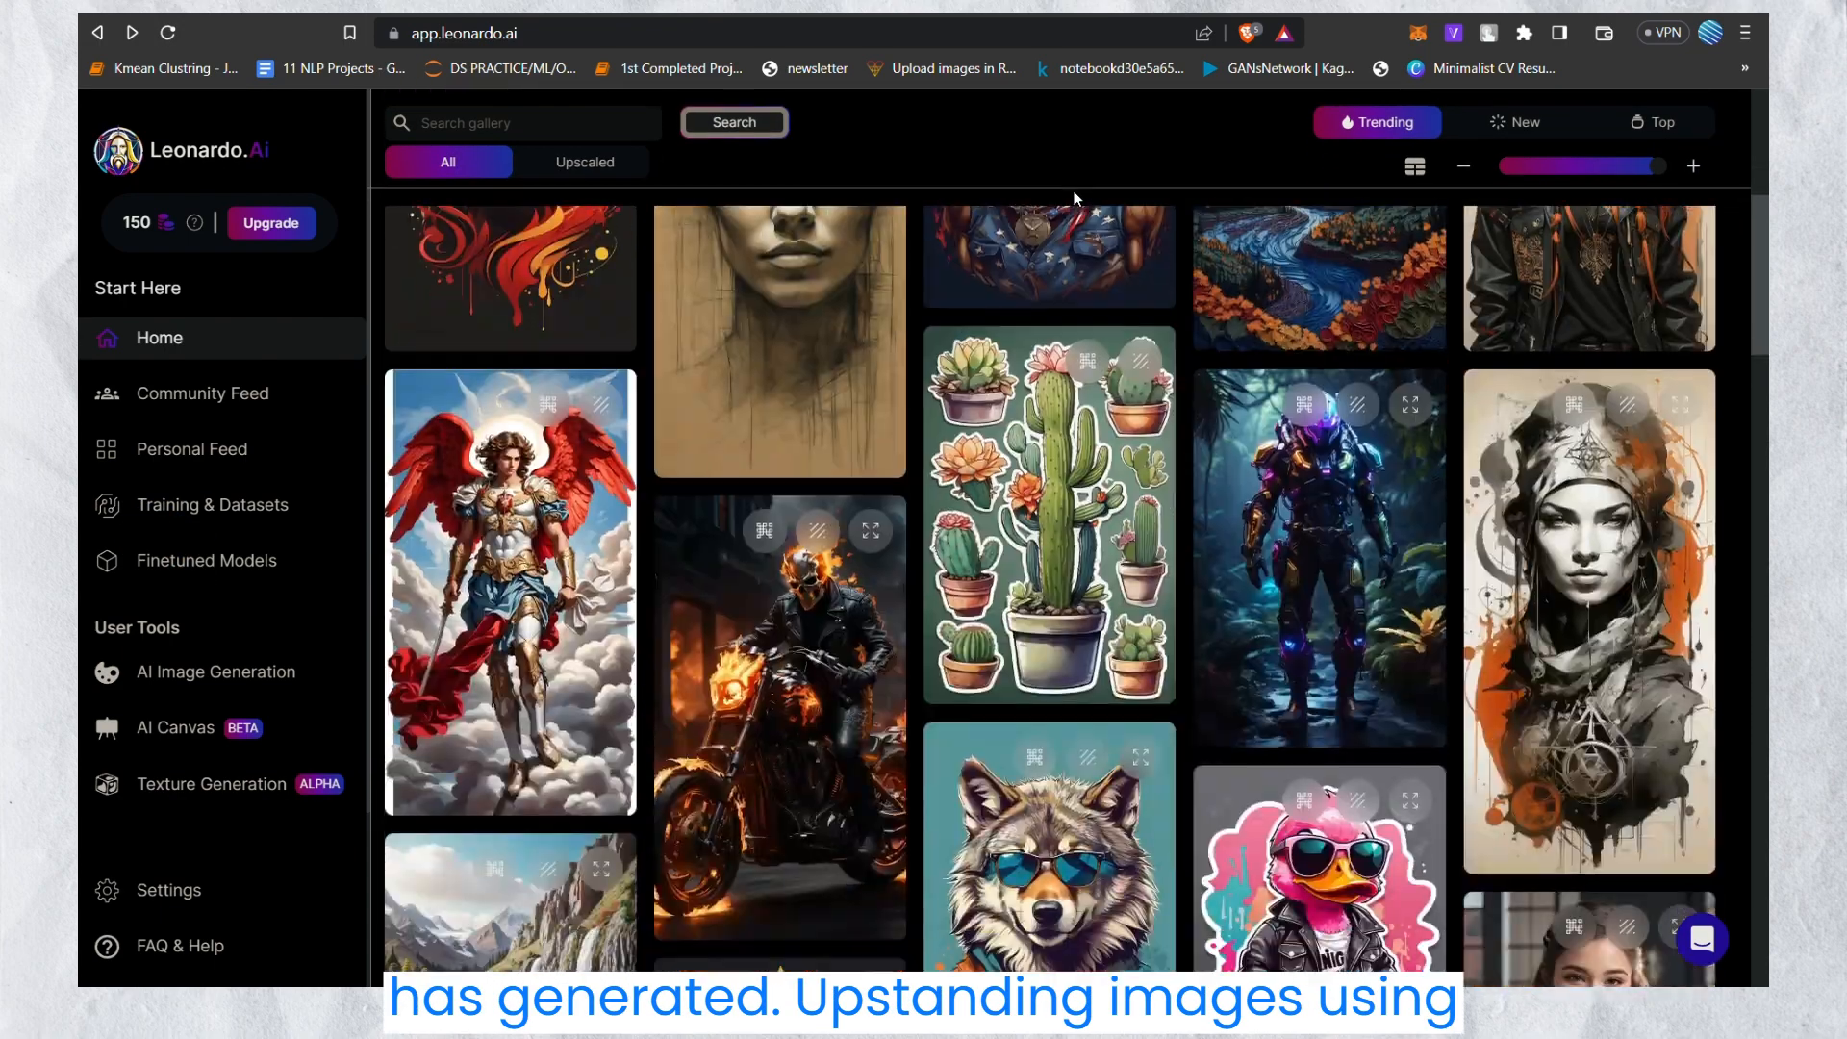
{"action": "scroll", "coordinate": [962, 689], "scroll_direction": "down", "scroll_amount": 10}
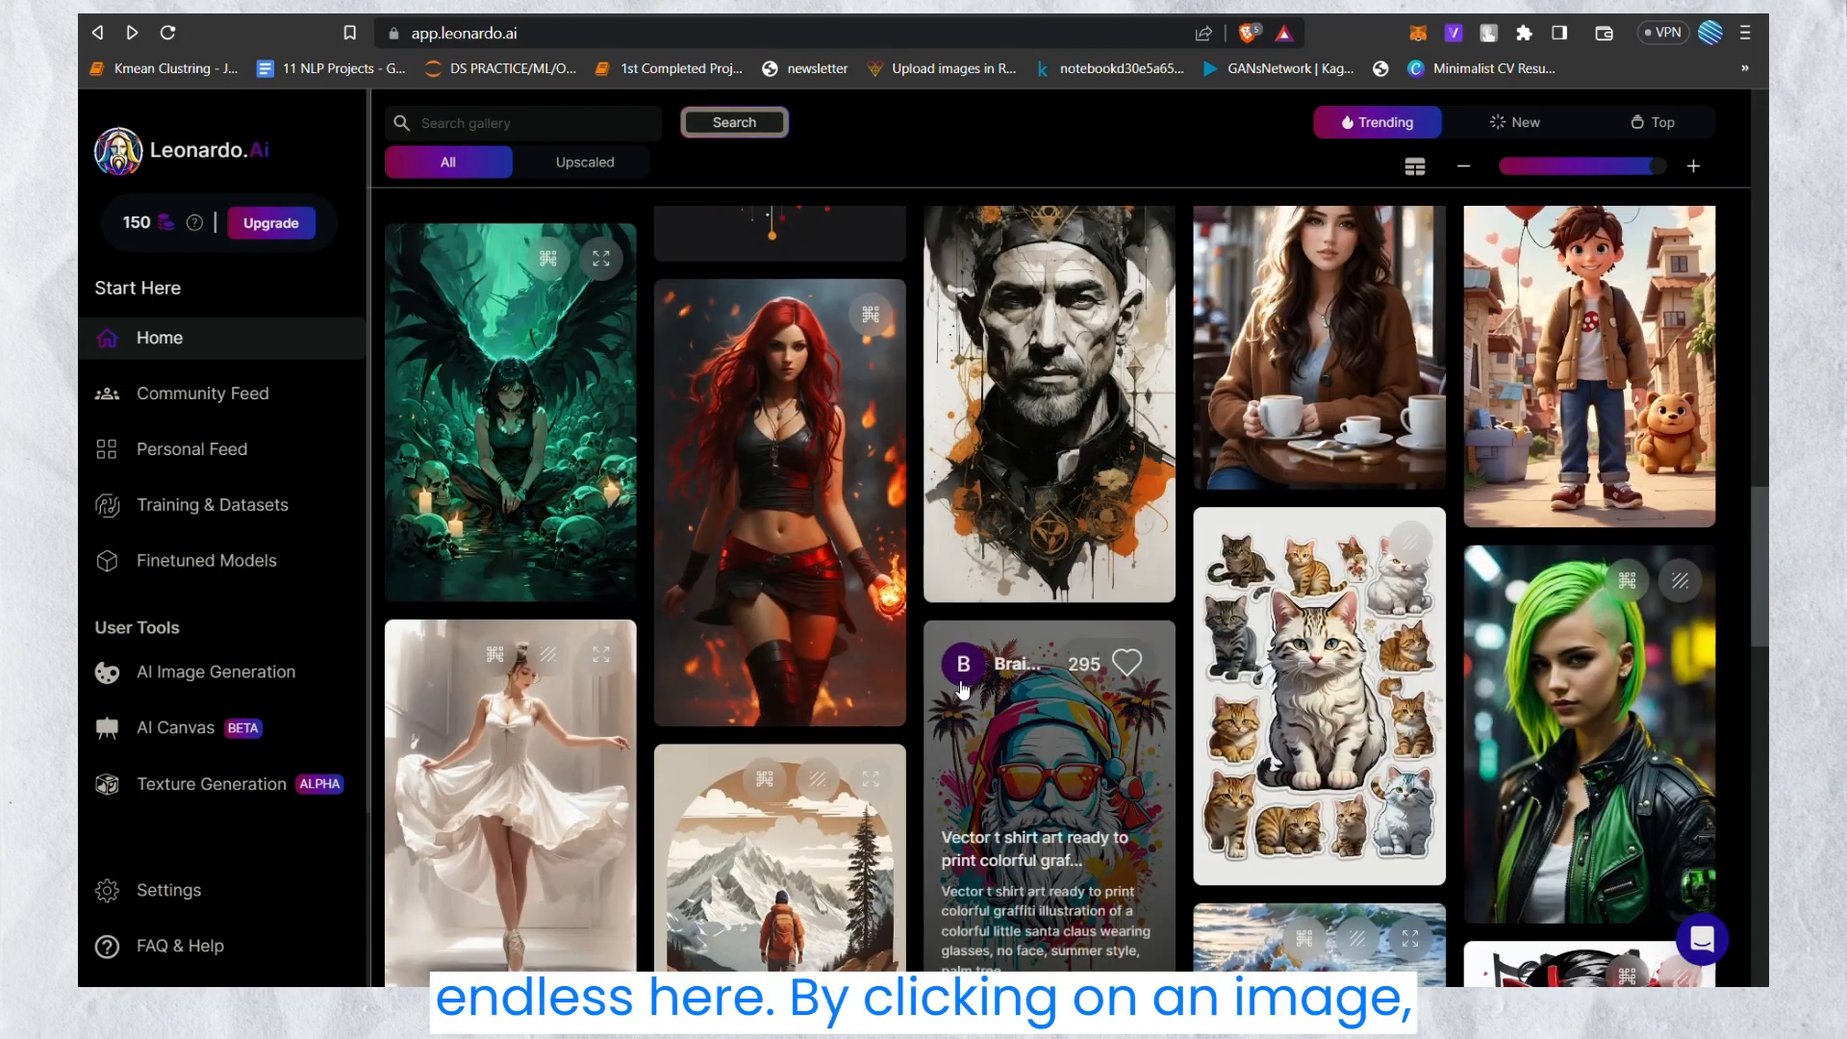
- View the prompt and generation details of the green dark-winged angel image, and return to the gallery
{"action": "scroll", "coordinate": [961, 688], "scroll_direction": "up", "scroll_amount": 3}
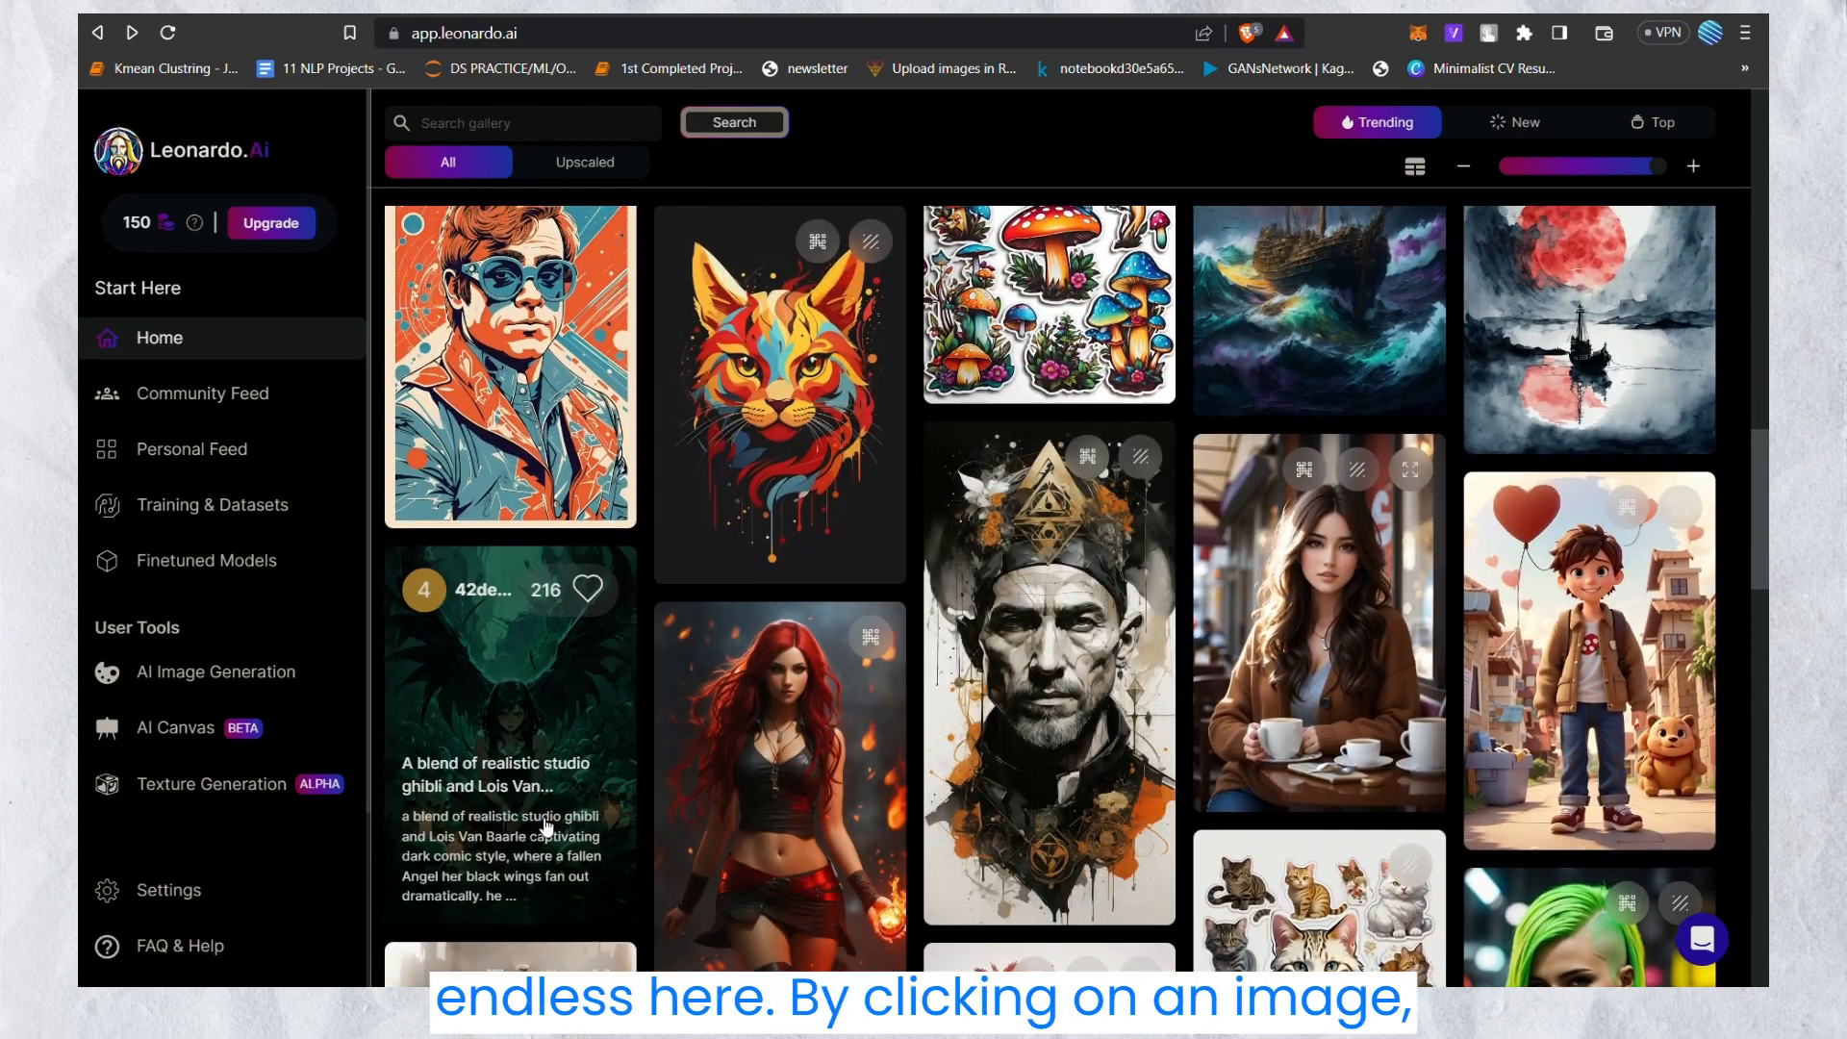
{"action": "left_click", "coordinate": [546, 742]}
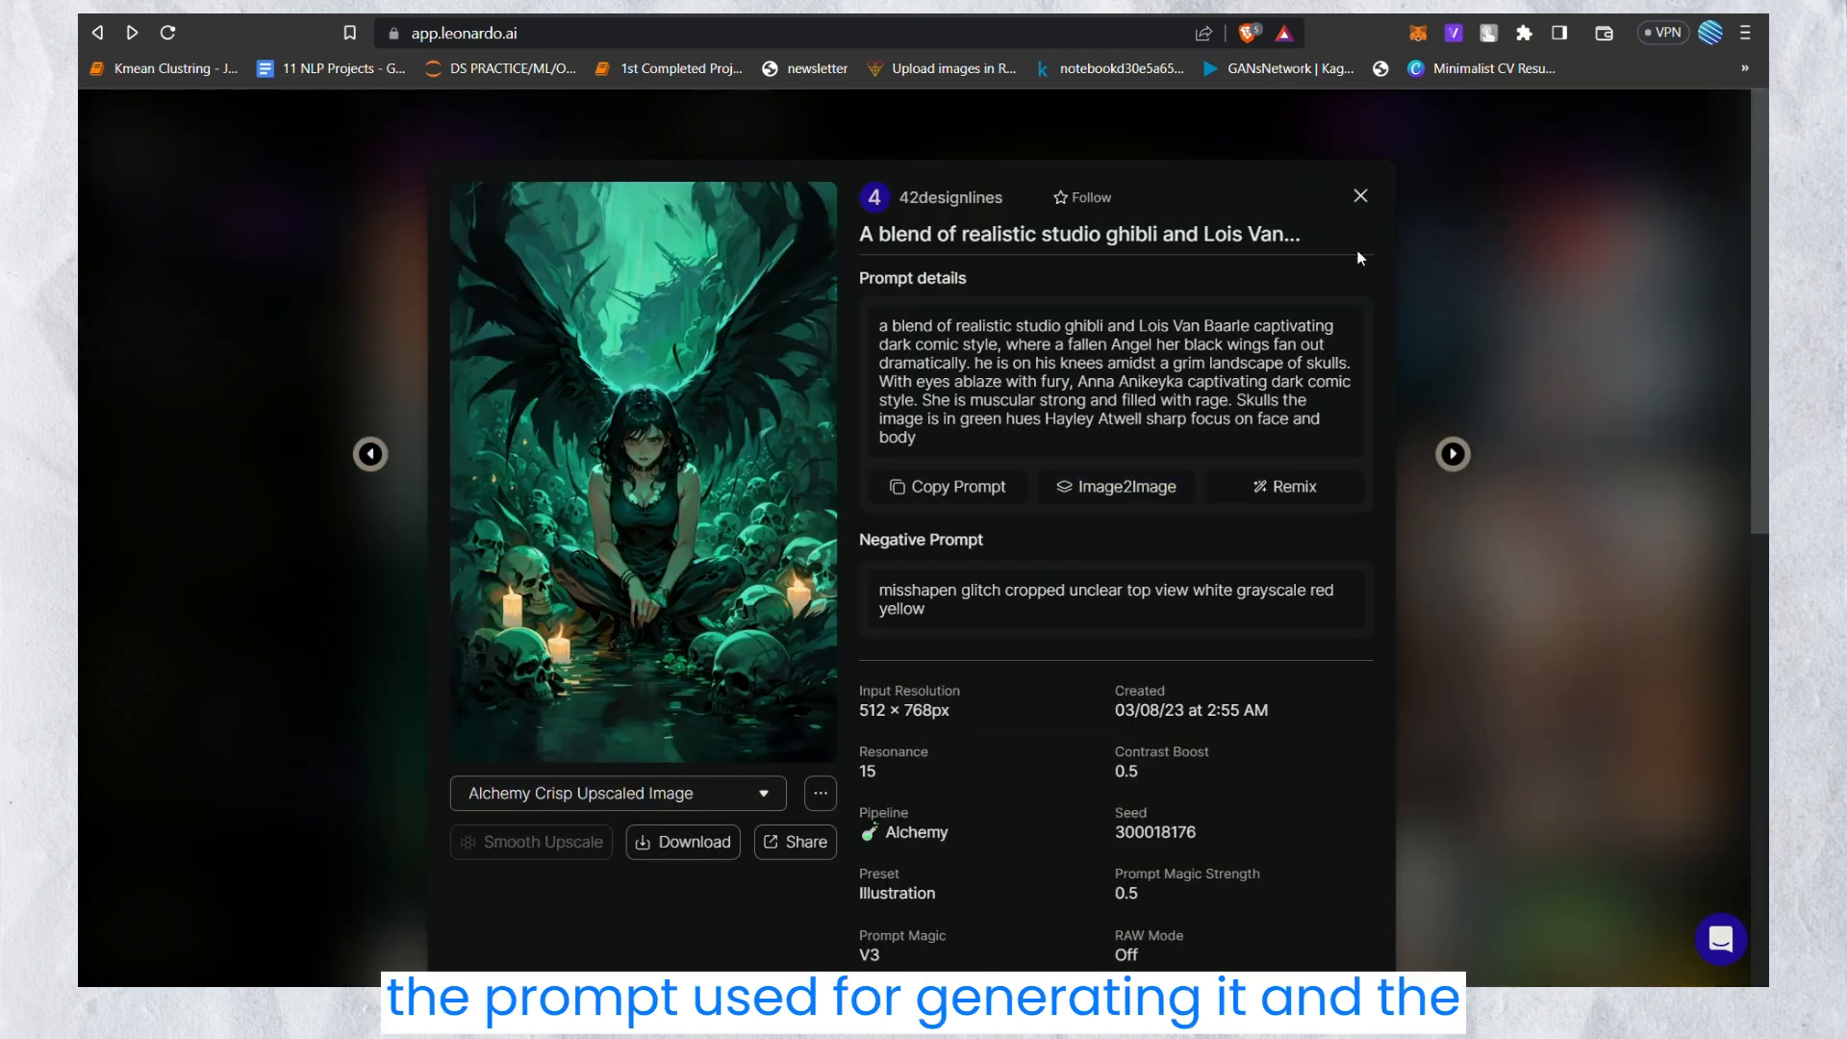
{"action": "left_click", "coordinate": [1370, 198]}
{"action": "scroll", "coordinate": [1442, 429], "scroll_direction": "down", "scroll_amount": 5}
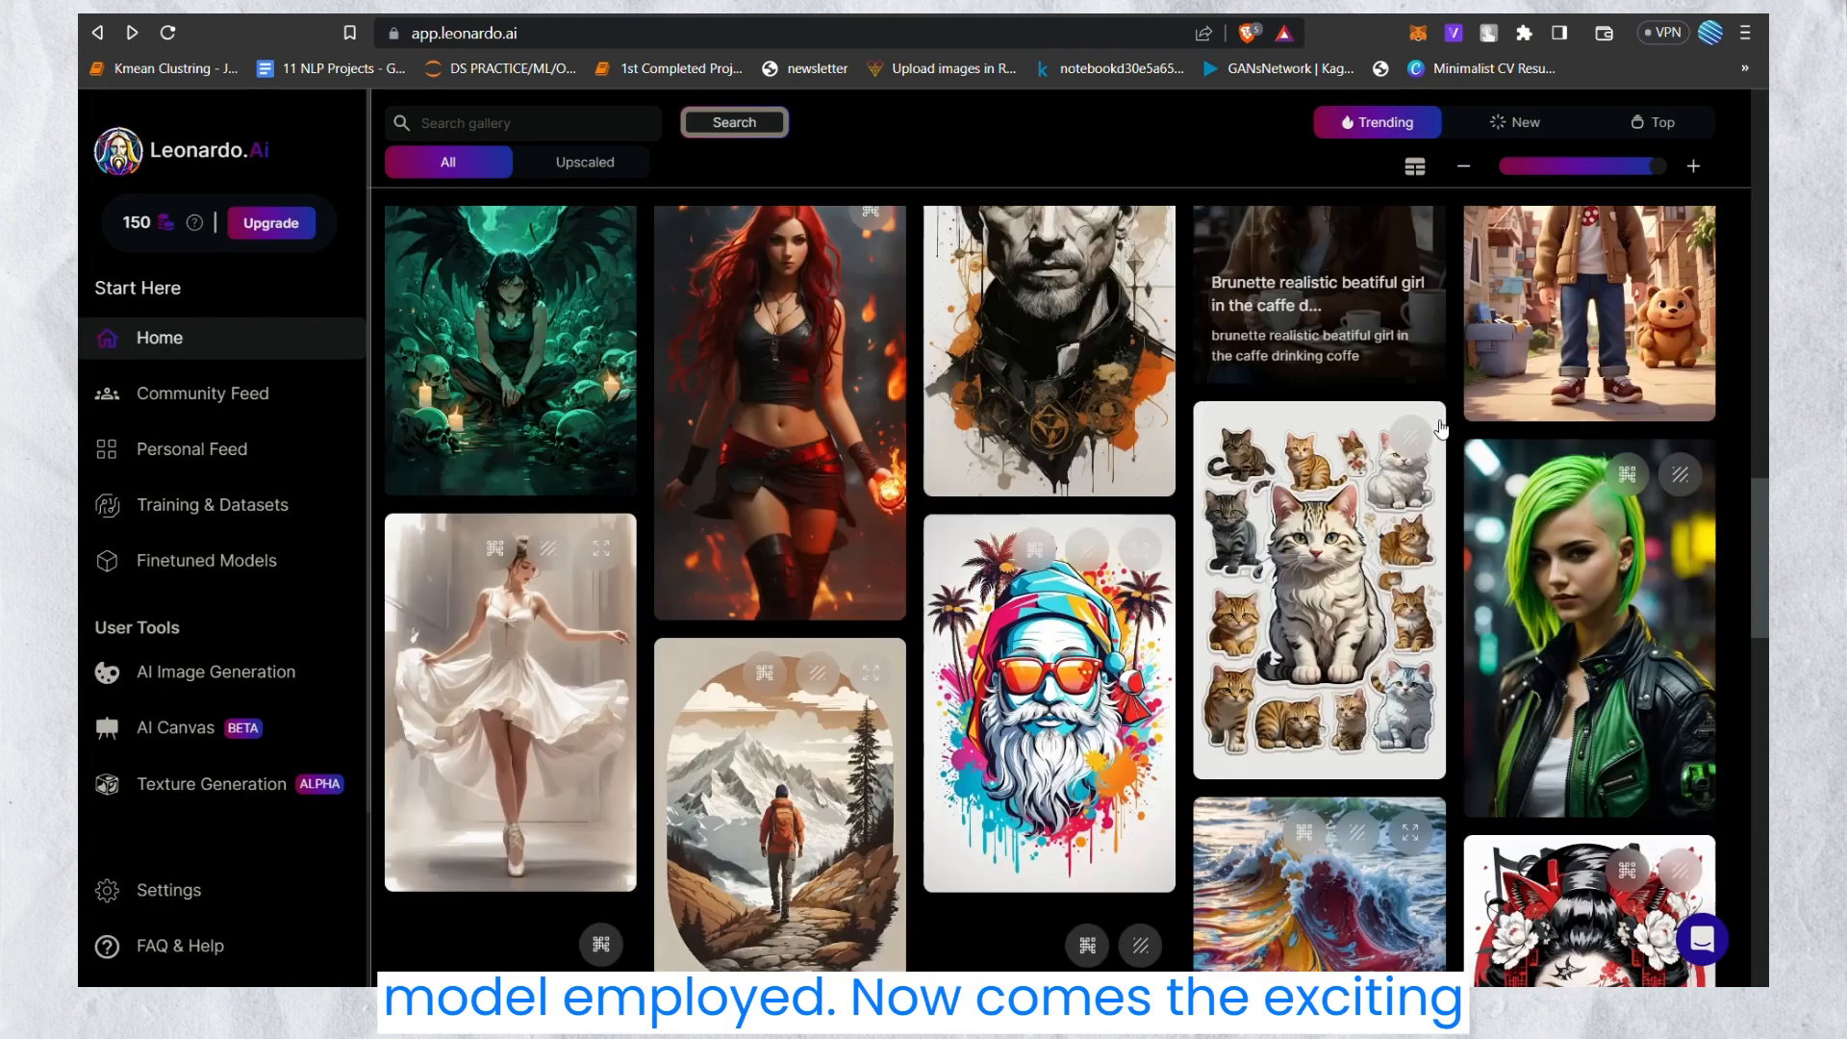
{"action": "scroll", "coordinate": [1442, 429], "scroll_direction": "down", "scroll_amount": 2}
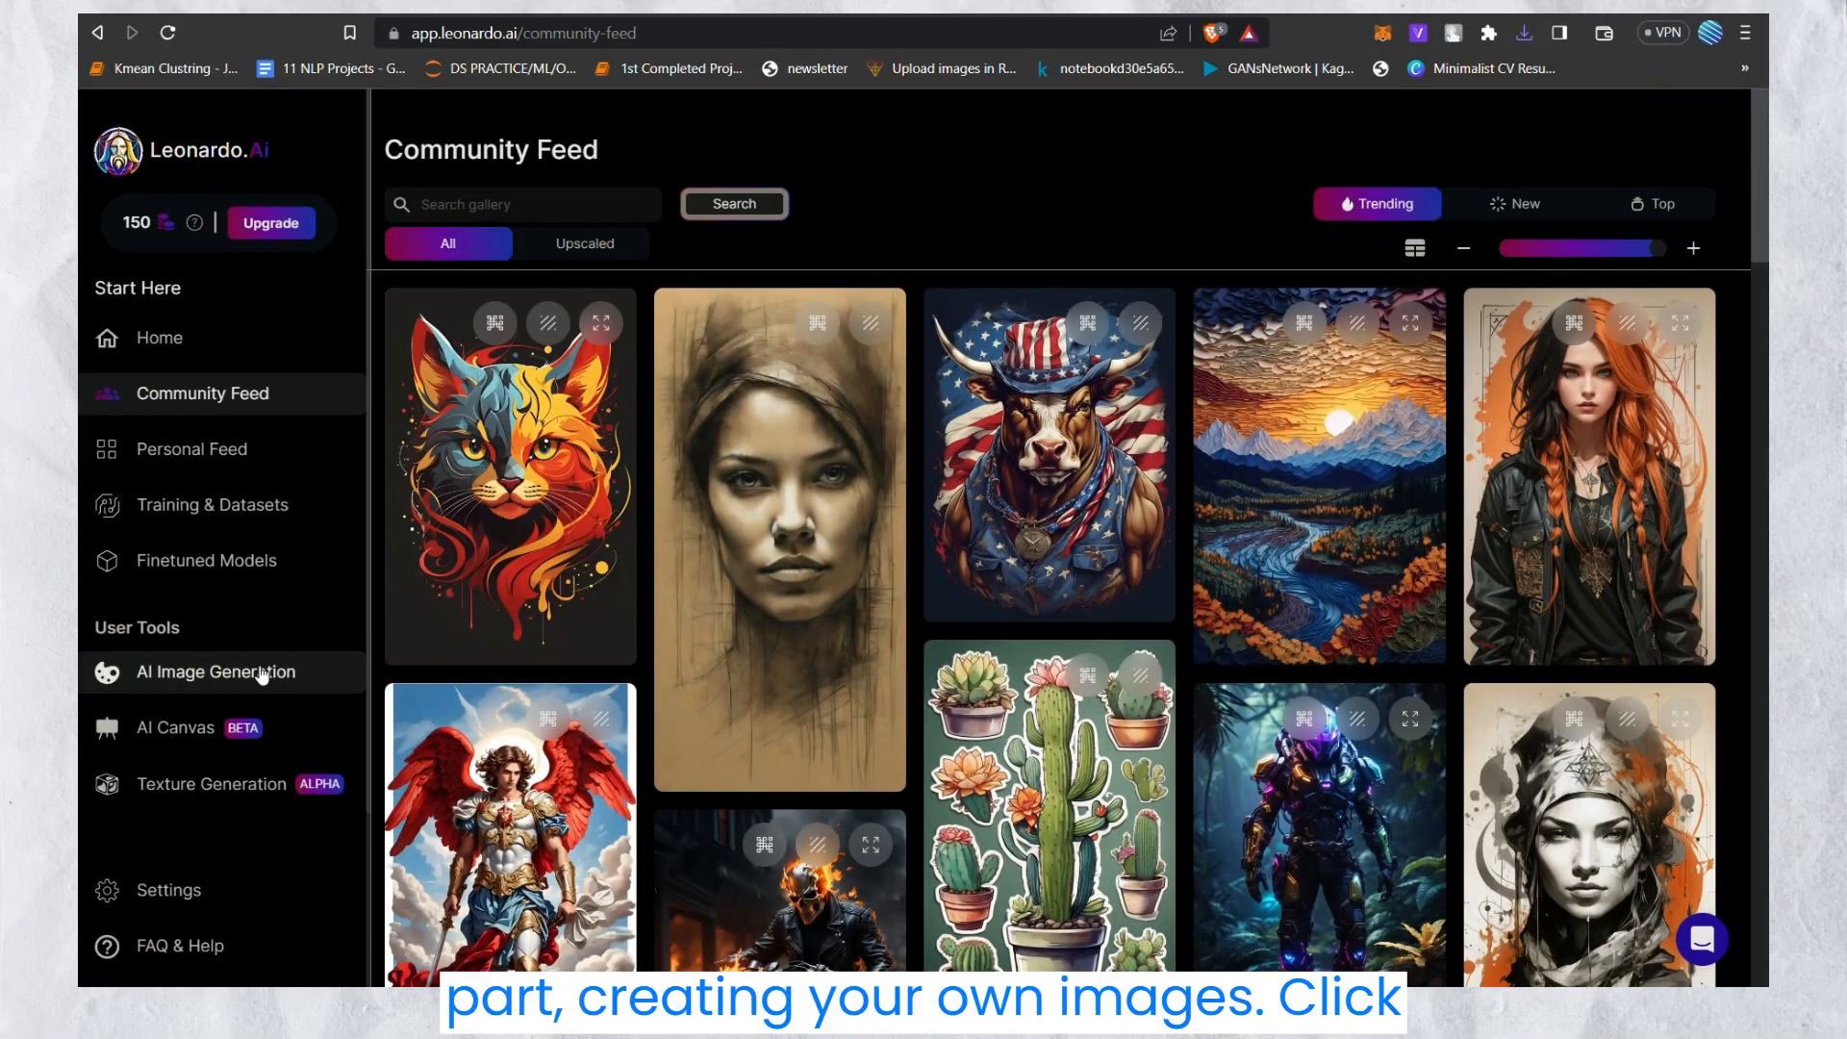
- Open the AI Image Generation page, check its Prompt Generation tool and return to Image Generation
{"action": "left_click", "coordinate": [261, 665]}
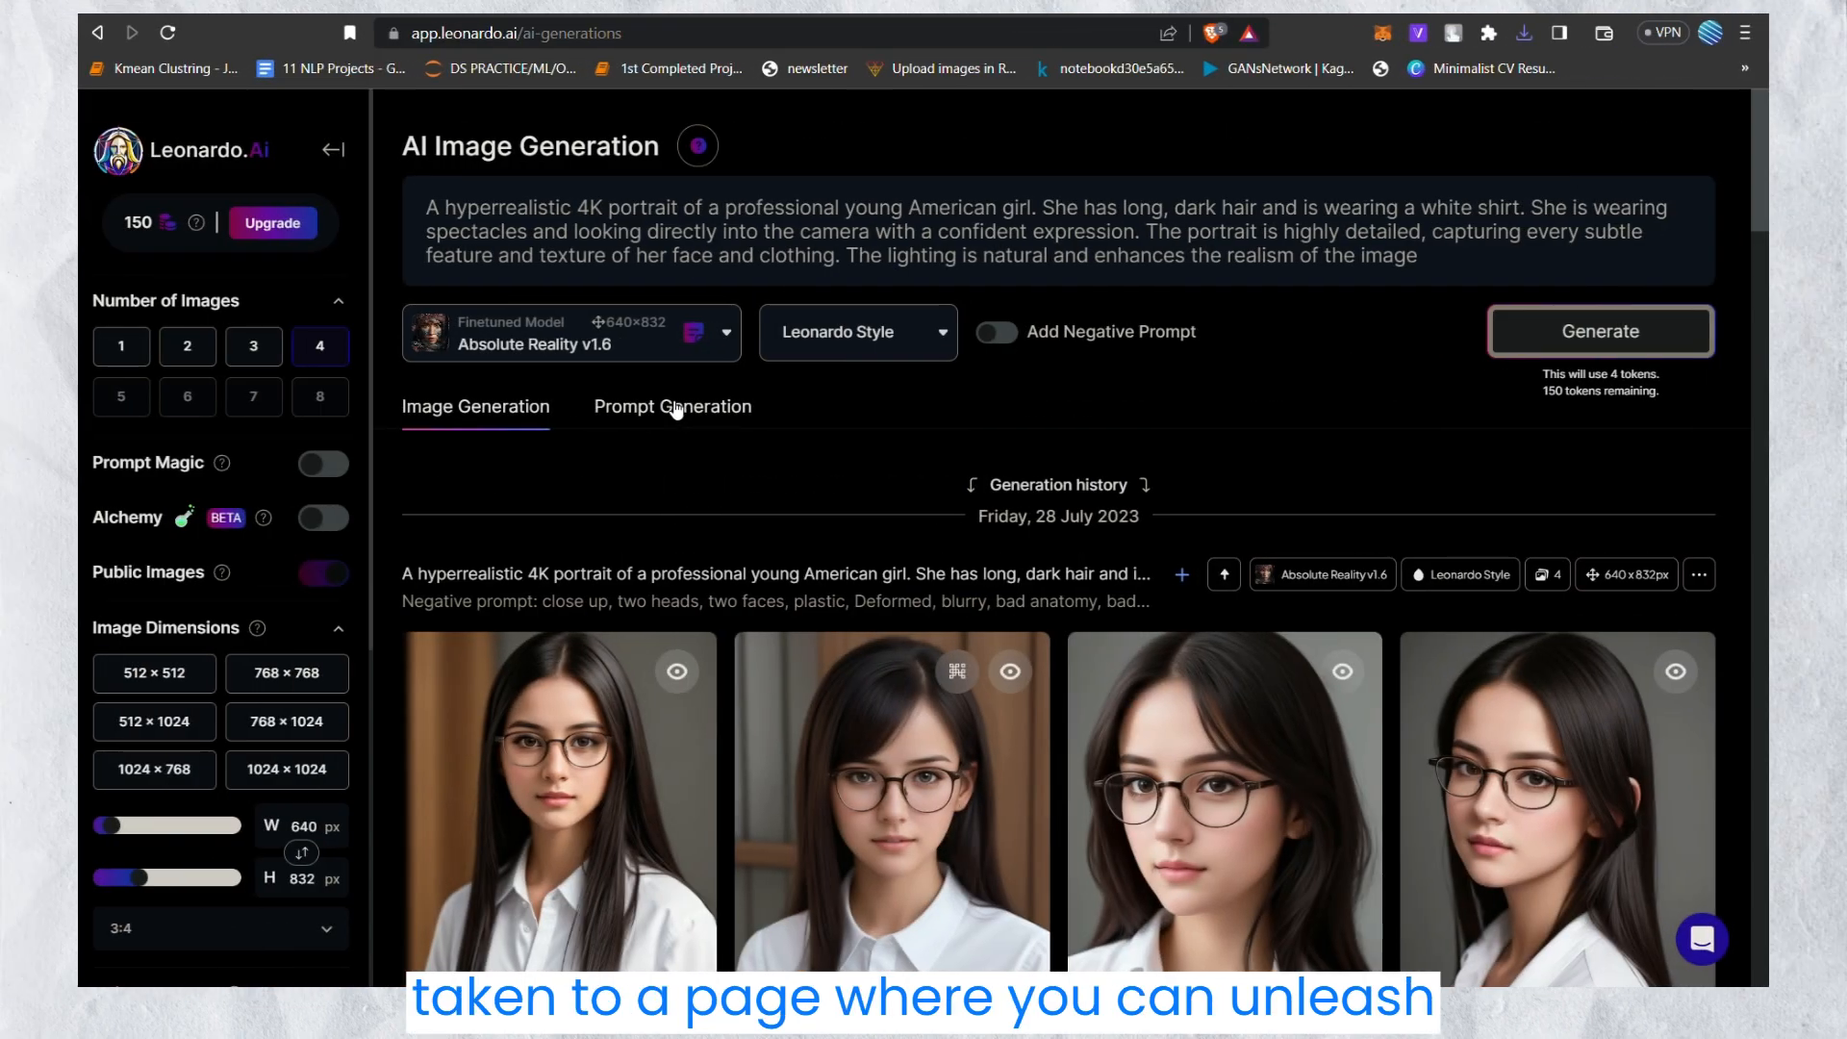
{"action": "left_click", "coordinate": [674, 407]}
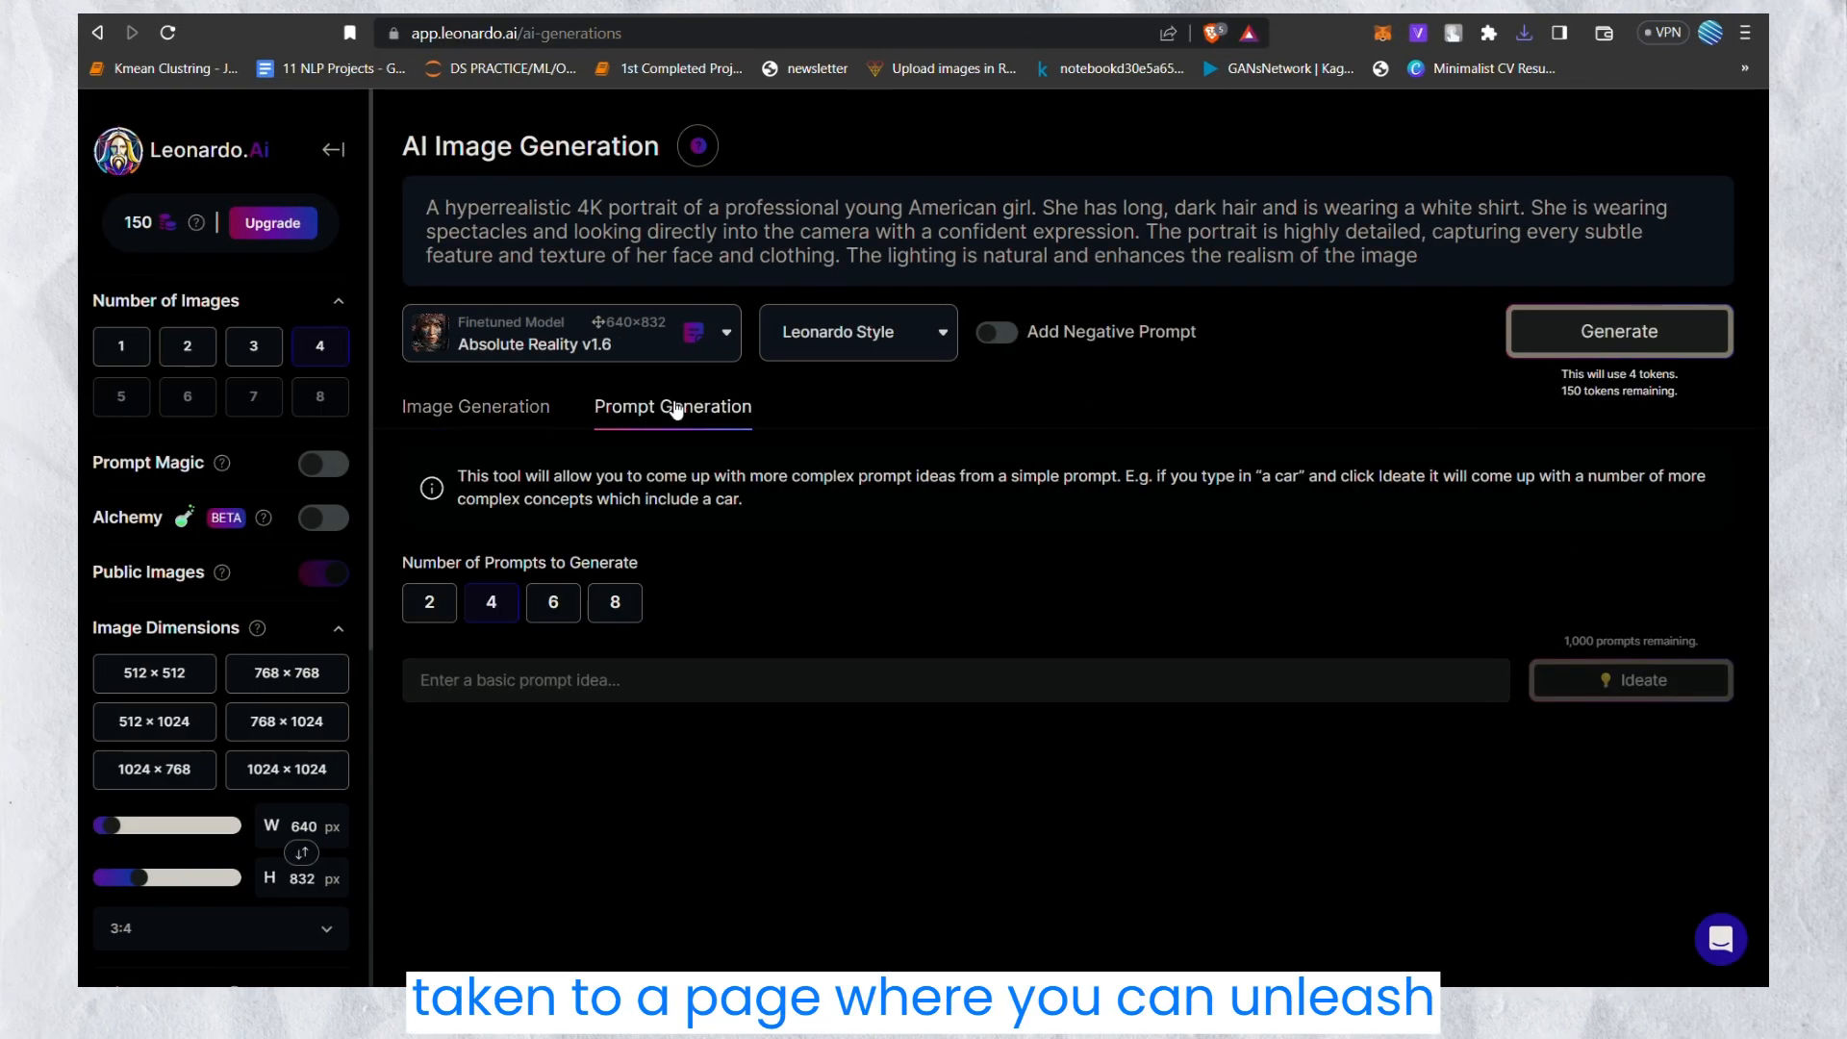
{"action": "left_click", "coordinate": [518, 414]}
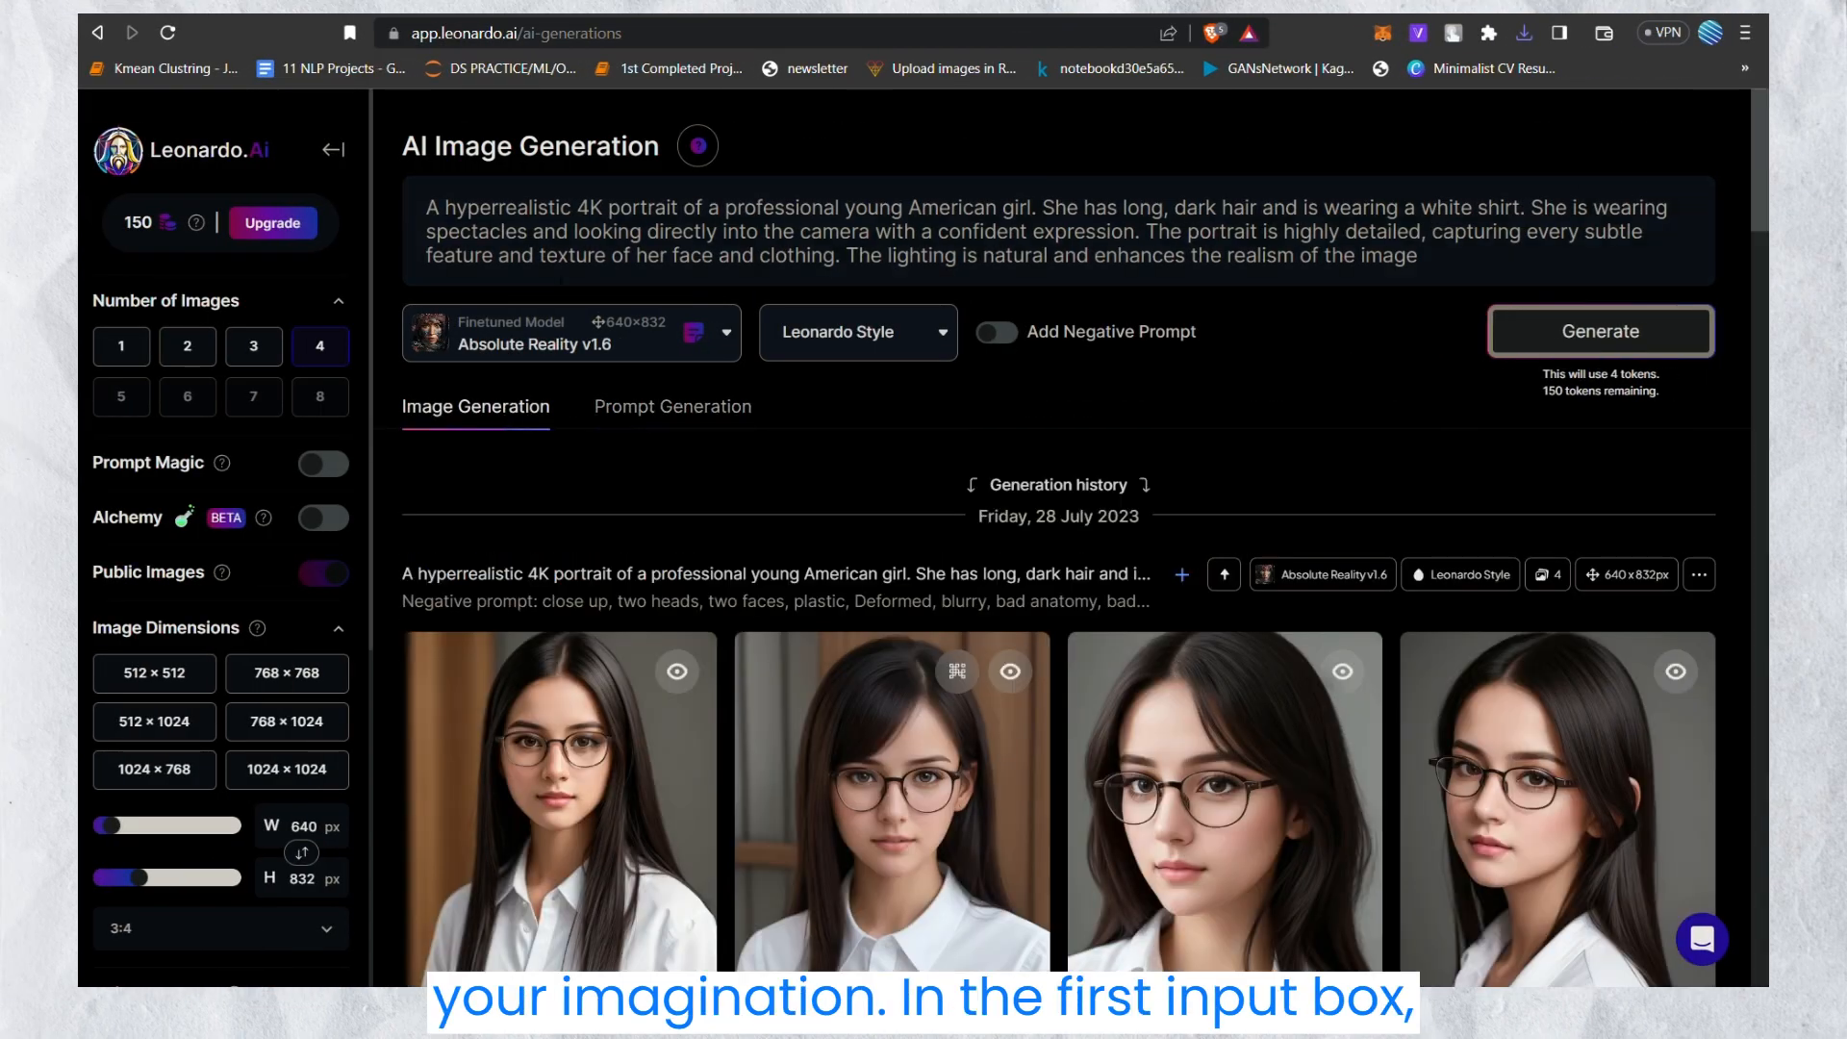
- Replace the image prompt with one starting "Graphic design for t-shirt: A detailed illustration wolf trees mountains and the full moon, warrior, magic, t-shirt design"
{"action": "left_click", "coordinate": [604, 231]}
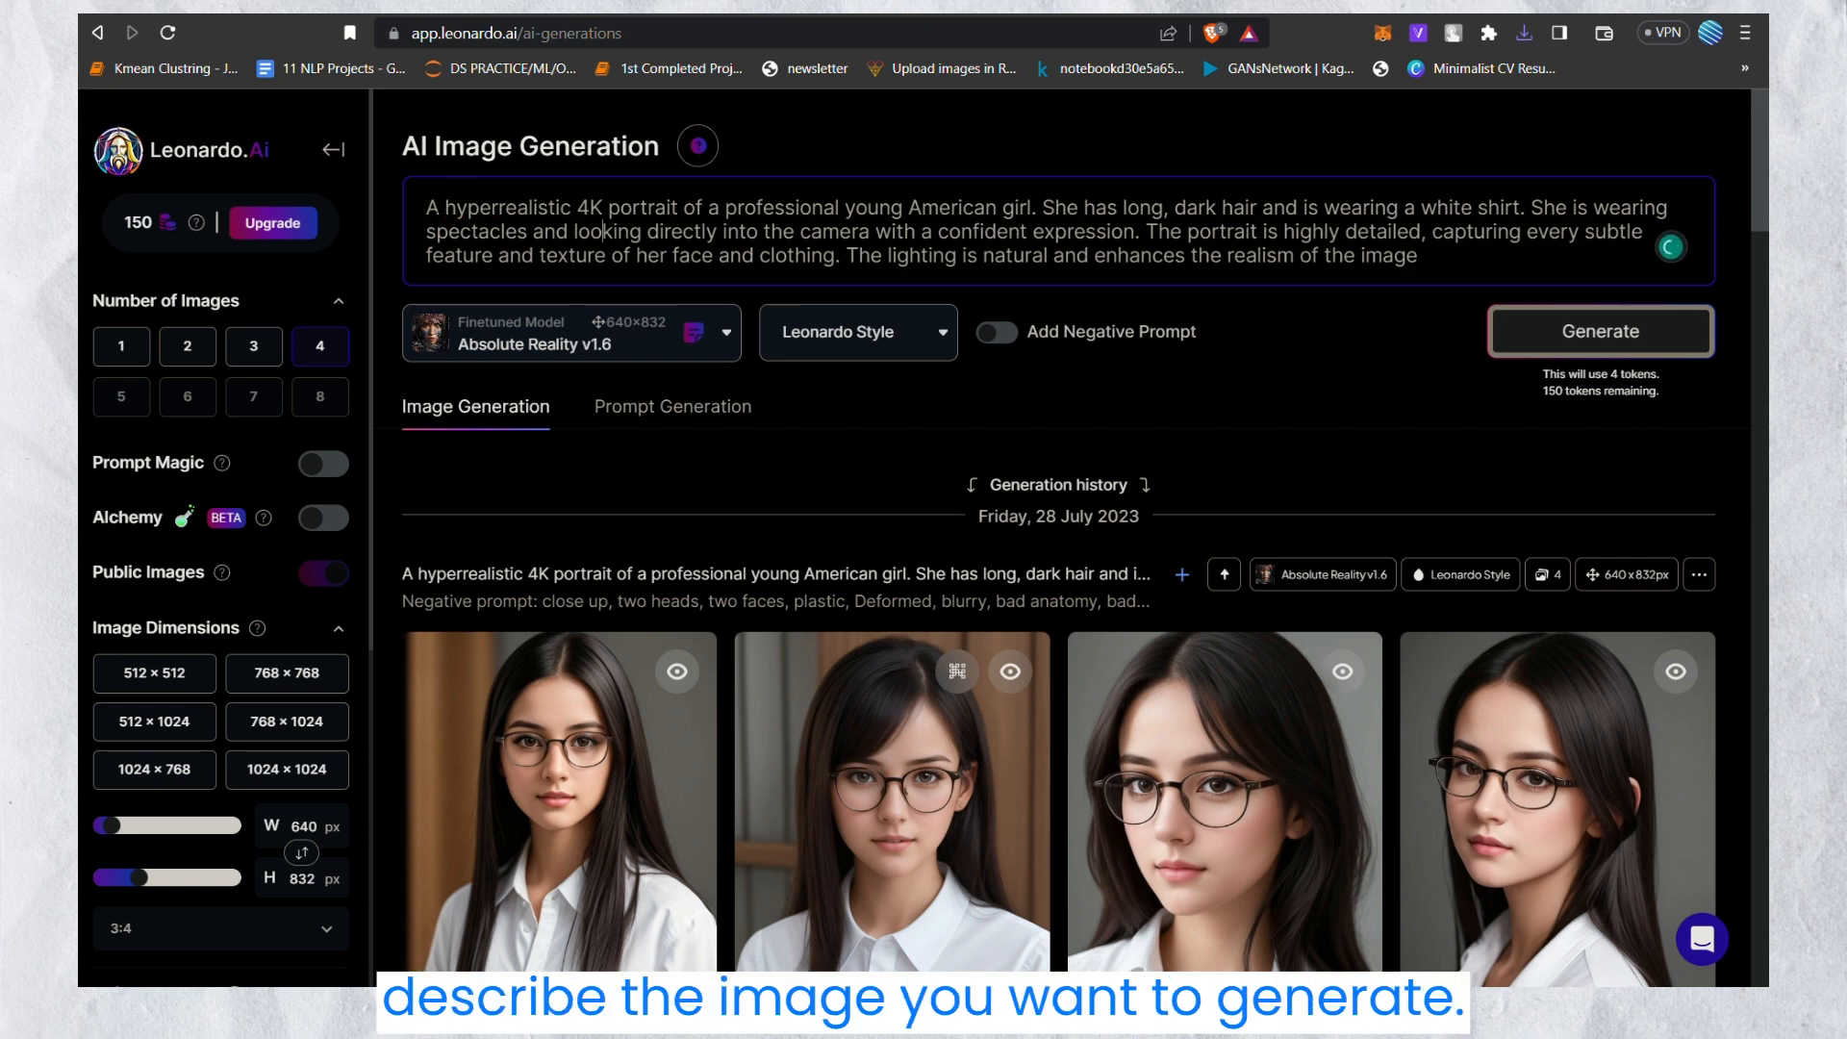
{"action": "left_click_drag", "start_coordinate": [426, 206], "coordinate": [1419, 256]}
{"action": "type", "text": "Graphic design for t-shirt: A detailed illustration wolf trees mountains and the full moon, warrior, magic, t-shirt design, cmyk color, dark magic splash, dark, ghotic, t-shirt design, in the style of Studio Ghibli, 3D vector art, cute and quirky, fantasy art, watercolor effect, bokeh, Adobe Illustrator, hand-drawn, digital painting, low-poly, soft lighting, bird's-eye view, isometric style, retro aesthetic, focused on the character, 4K resolution, photorealistic rendering, using Cinema 4D, trending on artstation, sharp focus, studio photo, intricate details, highly detailed, by greg rutkowski"}
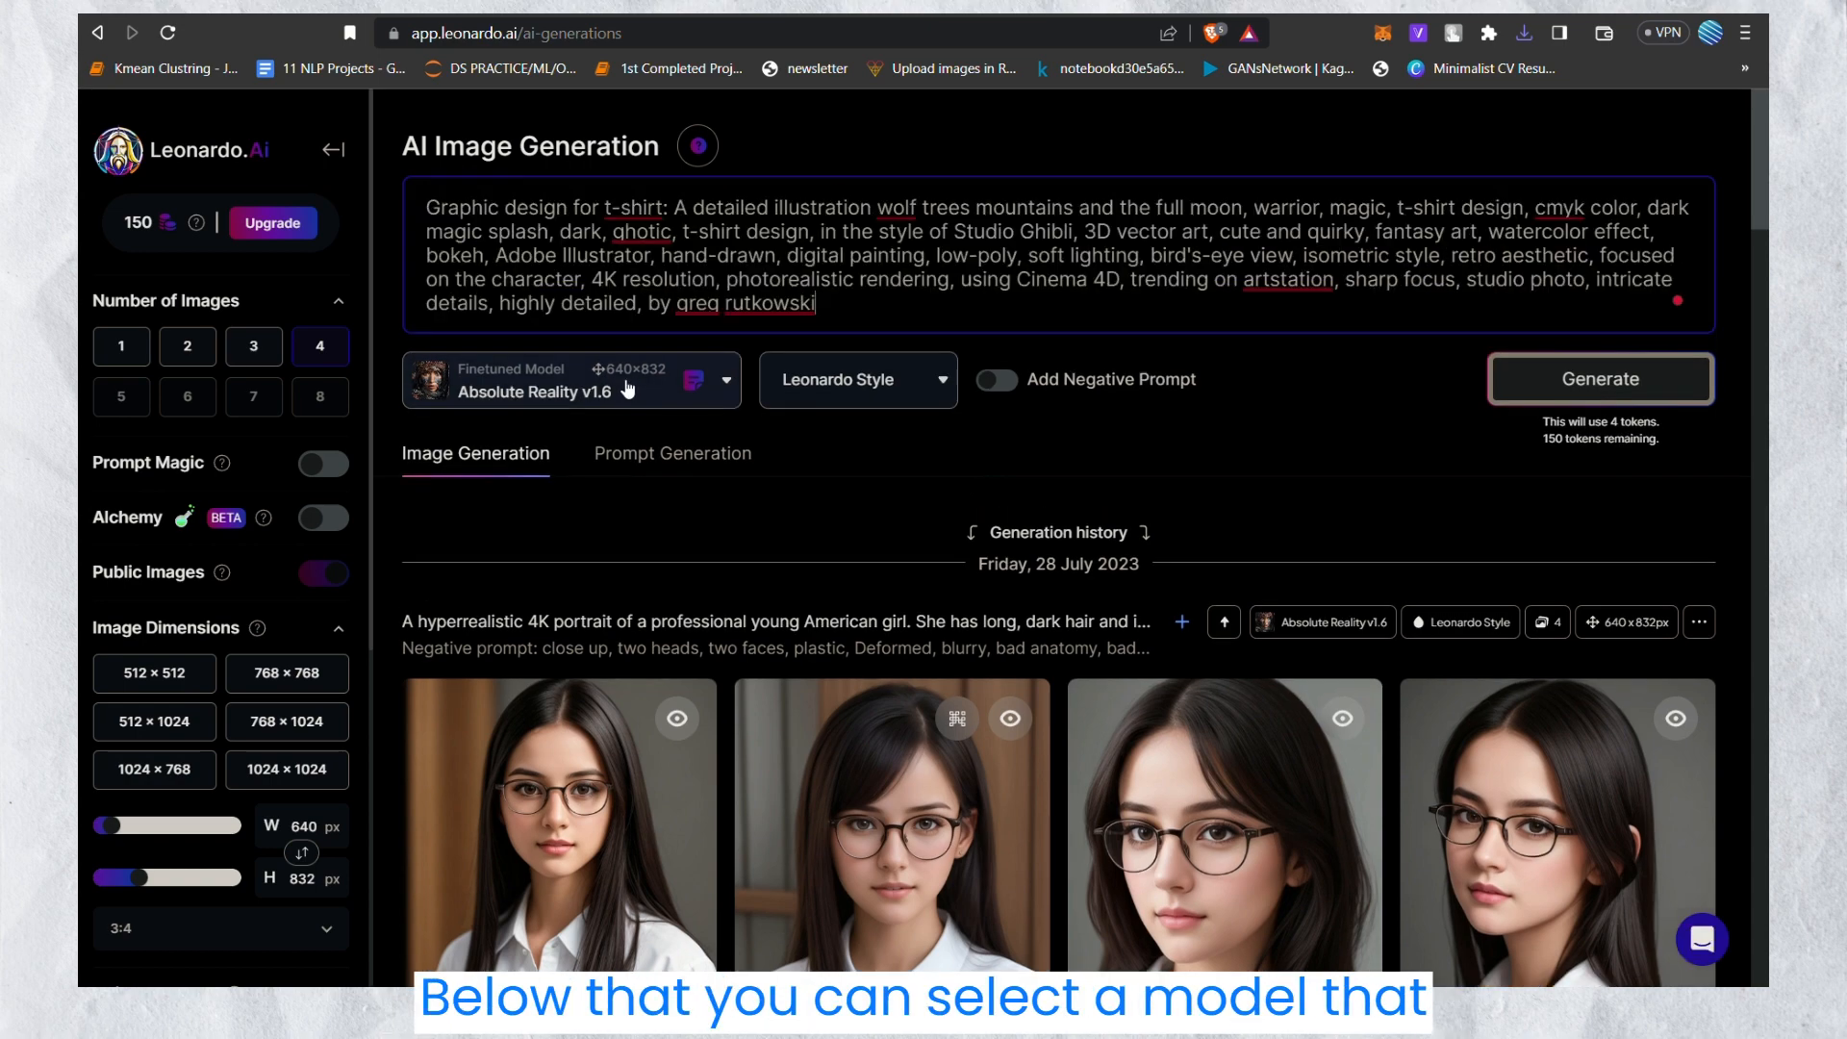
- Open the custom finetuned model selection and look through the Community Models
{"action": "left_click", "coordinate": [627, 387]}
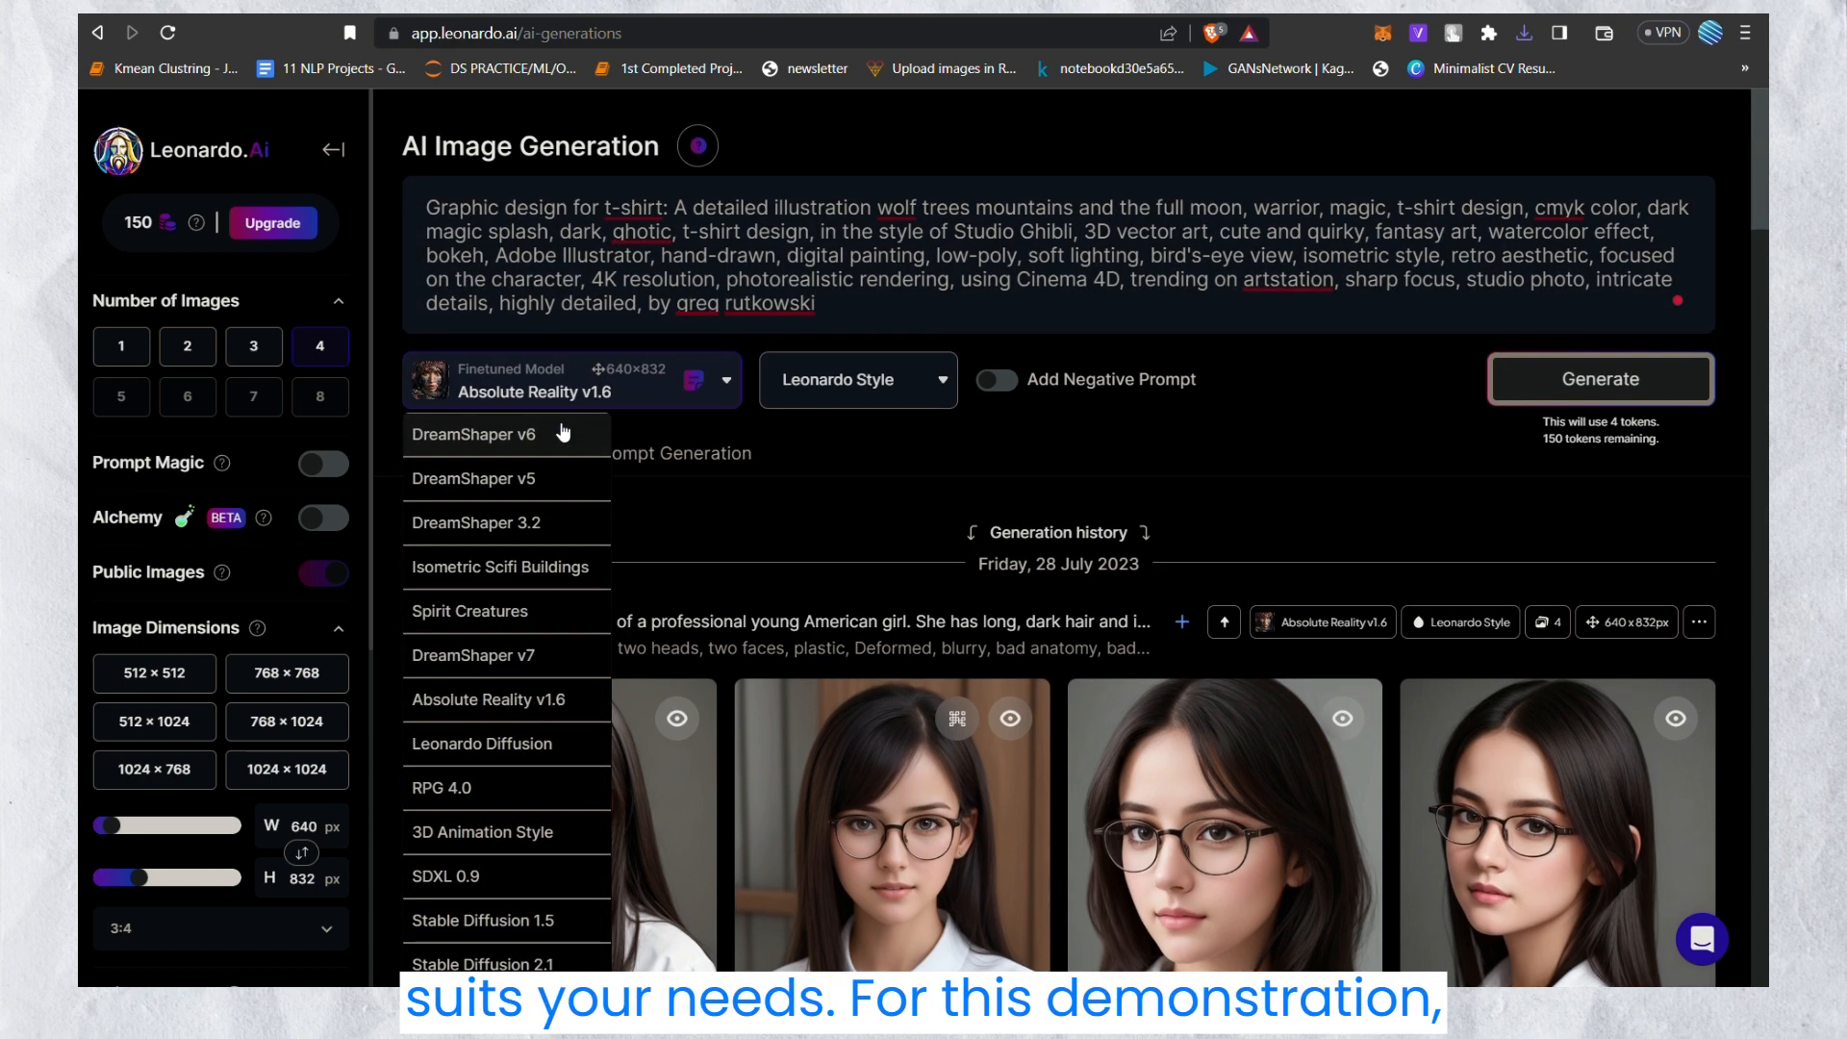
{"action": "scroll", "coordinate": [563, 432], "scroll_direction": "down", "scroll_amount": 2}
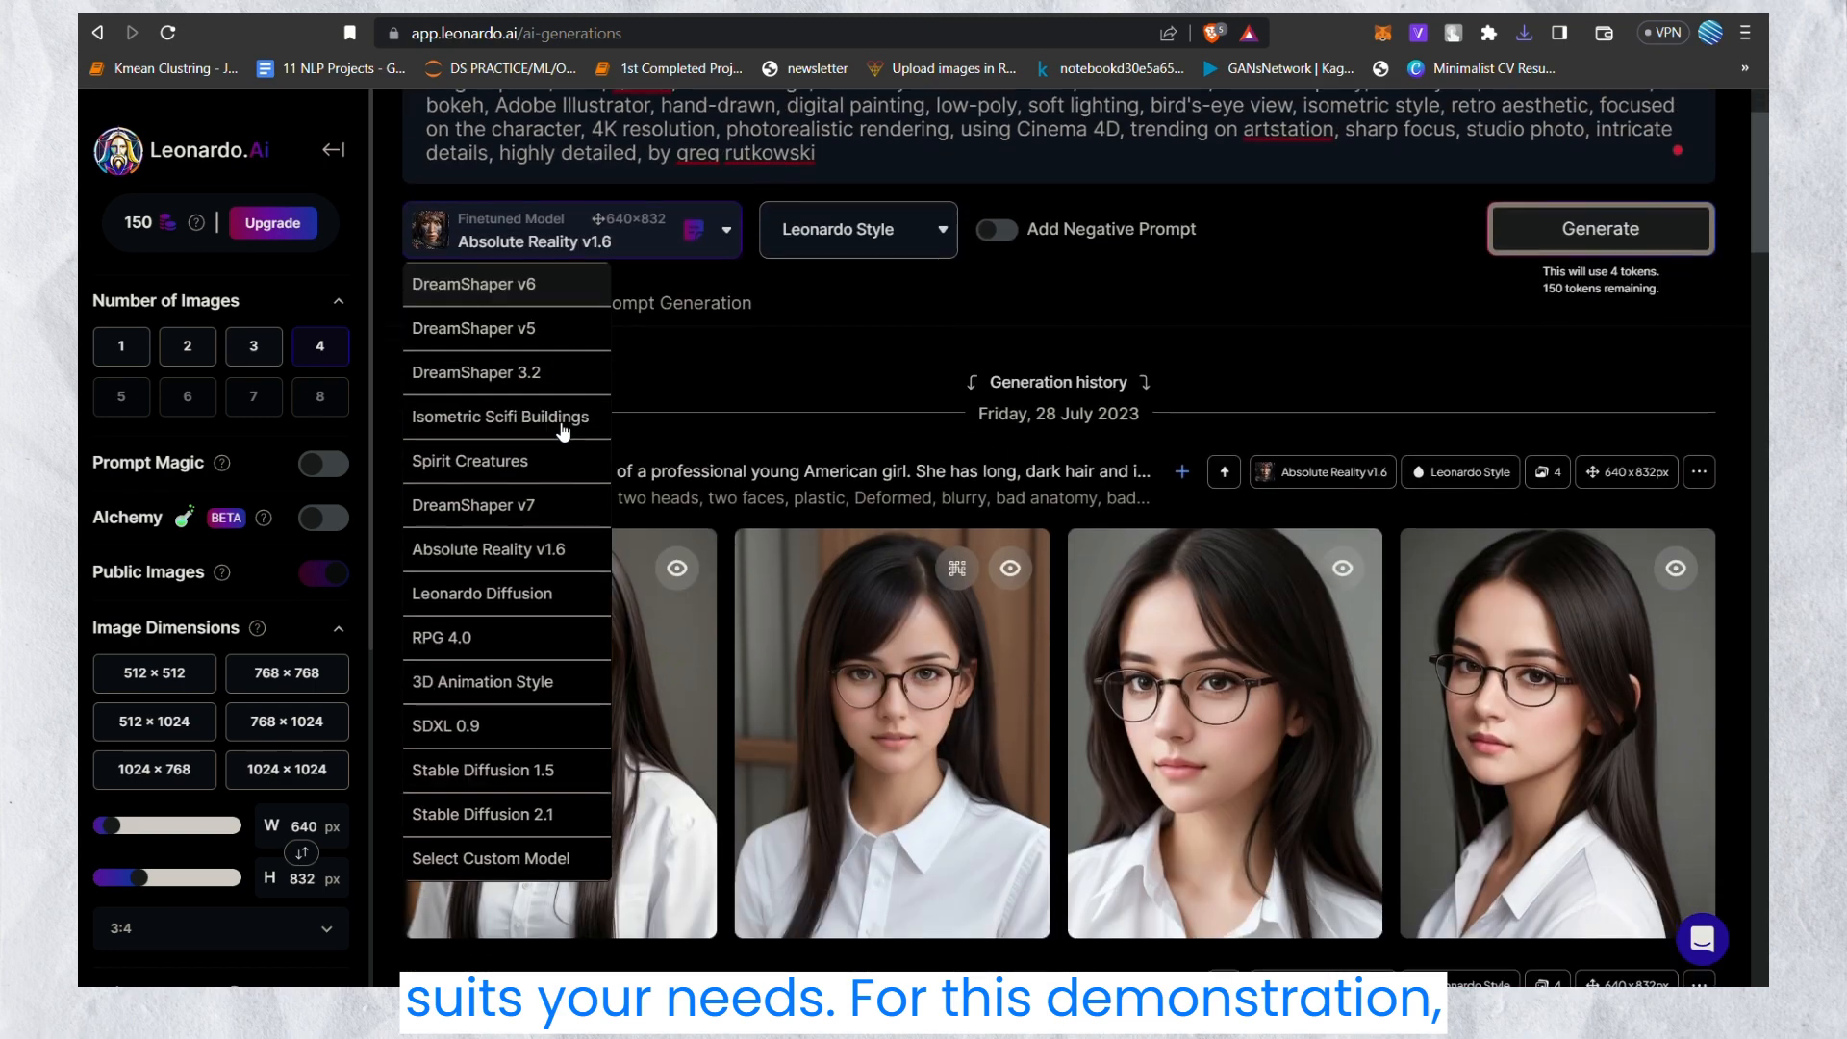
{"action": "left_click", "coordinate": [485, 857]}
{"action": "left_click", "coordinate": [861, 283]}
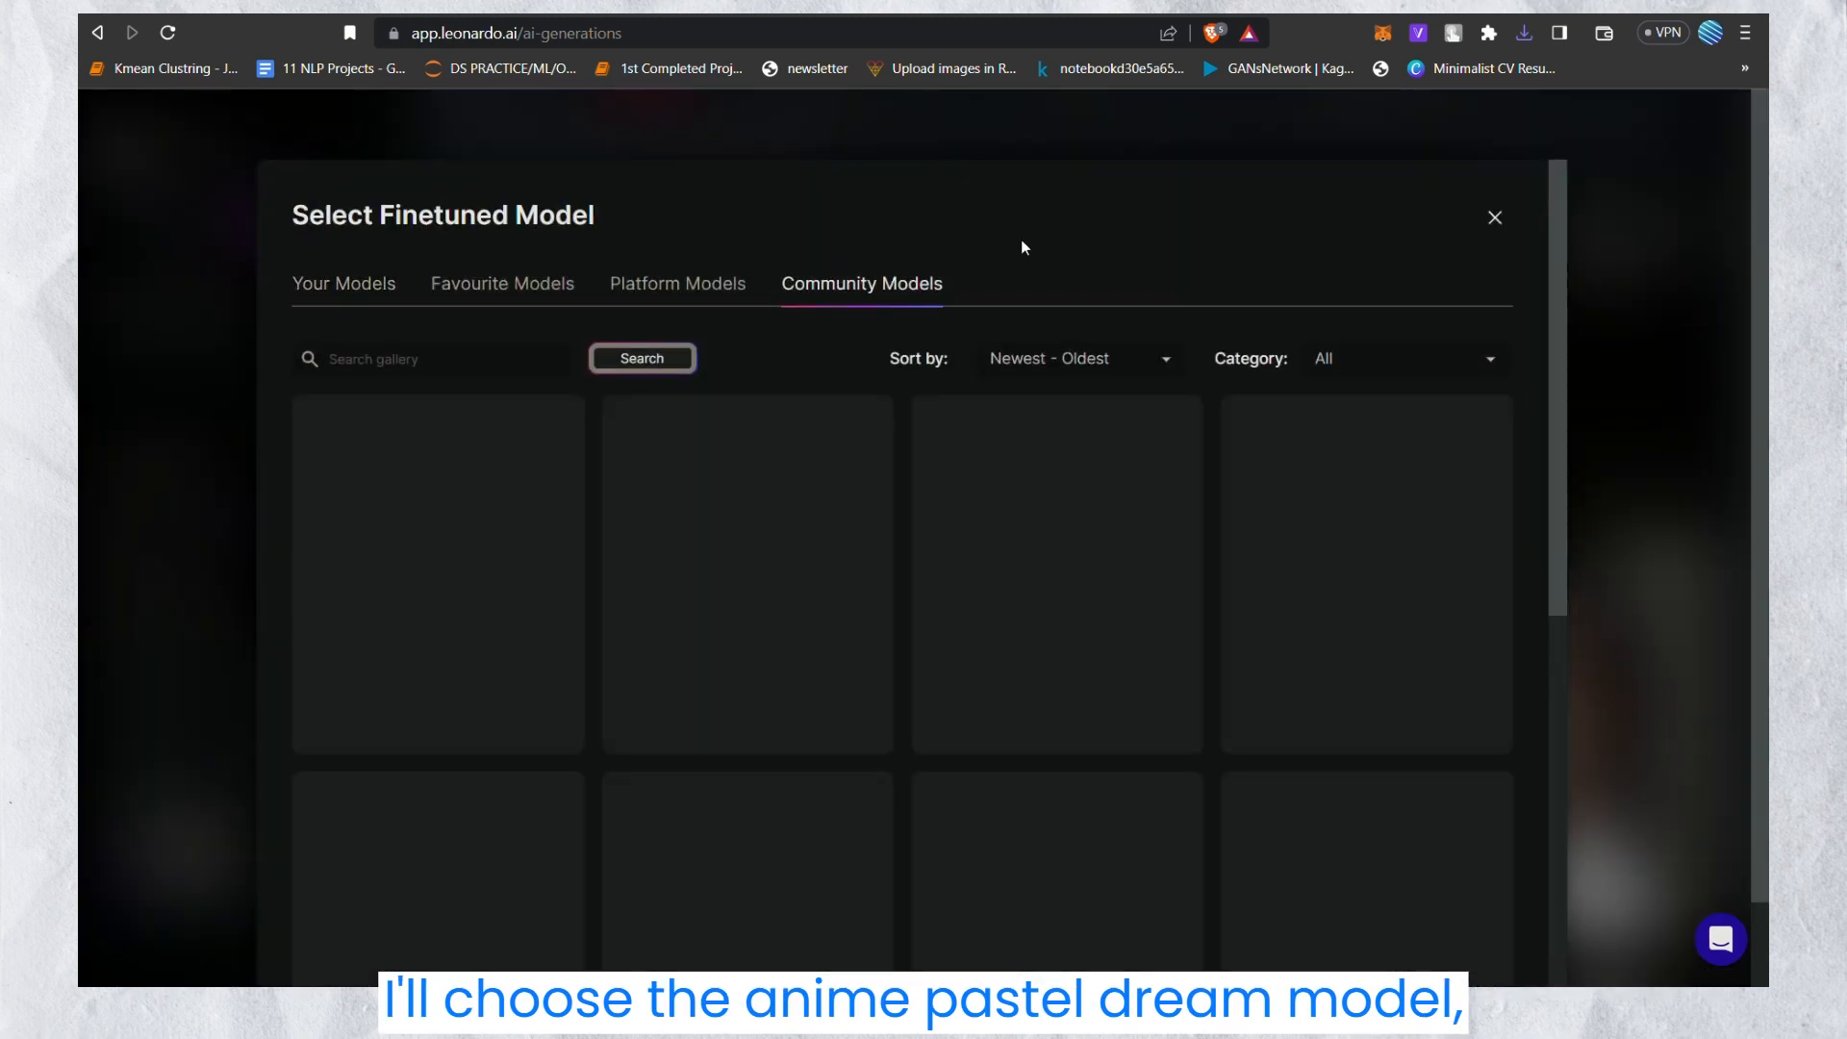
{"action": "scroll", "coordinate": [962, 481], "scroll_direction": "down", "scroll_amount": 5}
{"action": "scroll", "coordinate": [962, 481], "scroll_direction": "up", "scroll_amount": 5}
- Choose Anime Pastel Dream from the Platform Models as the finetuned model for generation
{"action": "left_click", "coordinate": [688, 289]}
{"action": "scroll", "coordinate": [876, 737], "scroll_direction": "down", "scroll_amount": 9}
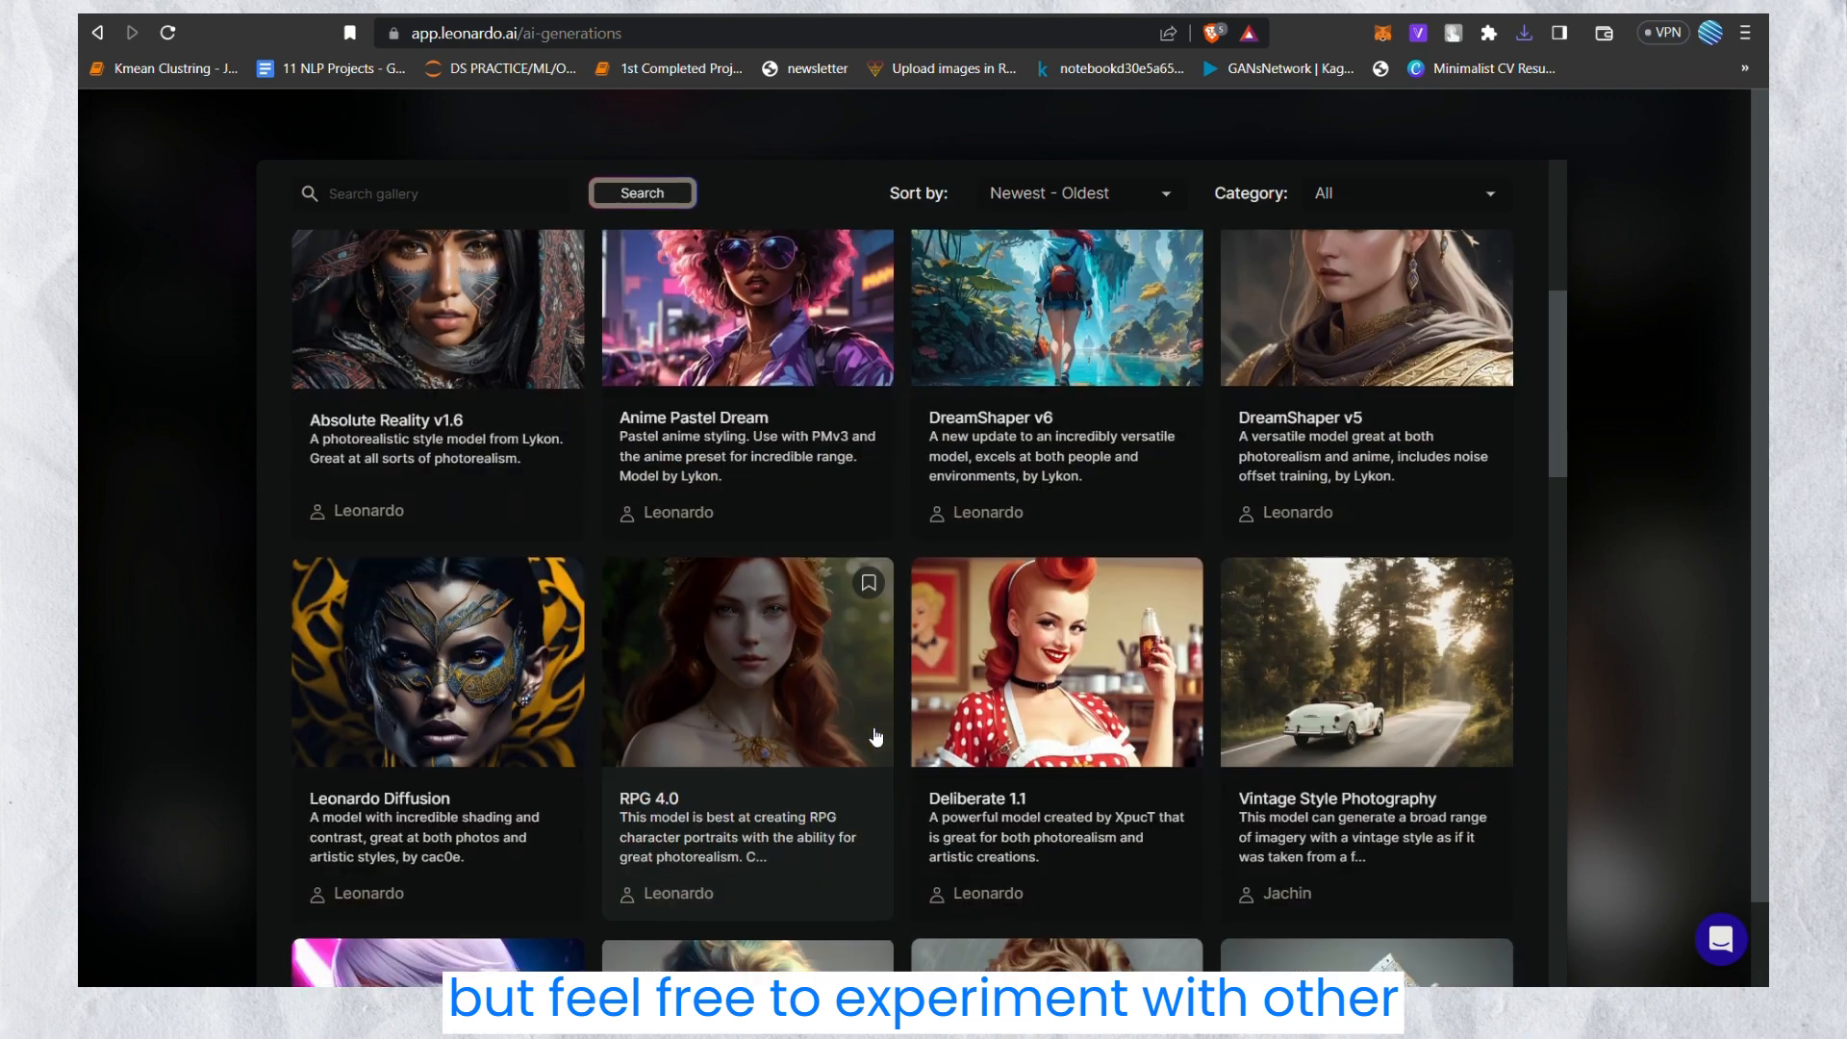
{"action": "scroll", "coordinate": [875, 737], "scroll_direction": "up", "scroll_amount": 6}
{"action": "scroll", "coordinate": [875, 737], "scroll_direction": "down", "scroll_amount": 2}
{"action": "left_click", "coordinate": [763, 594]}
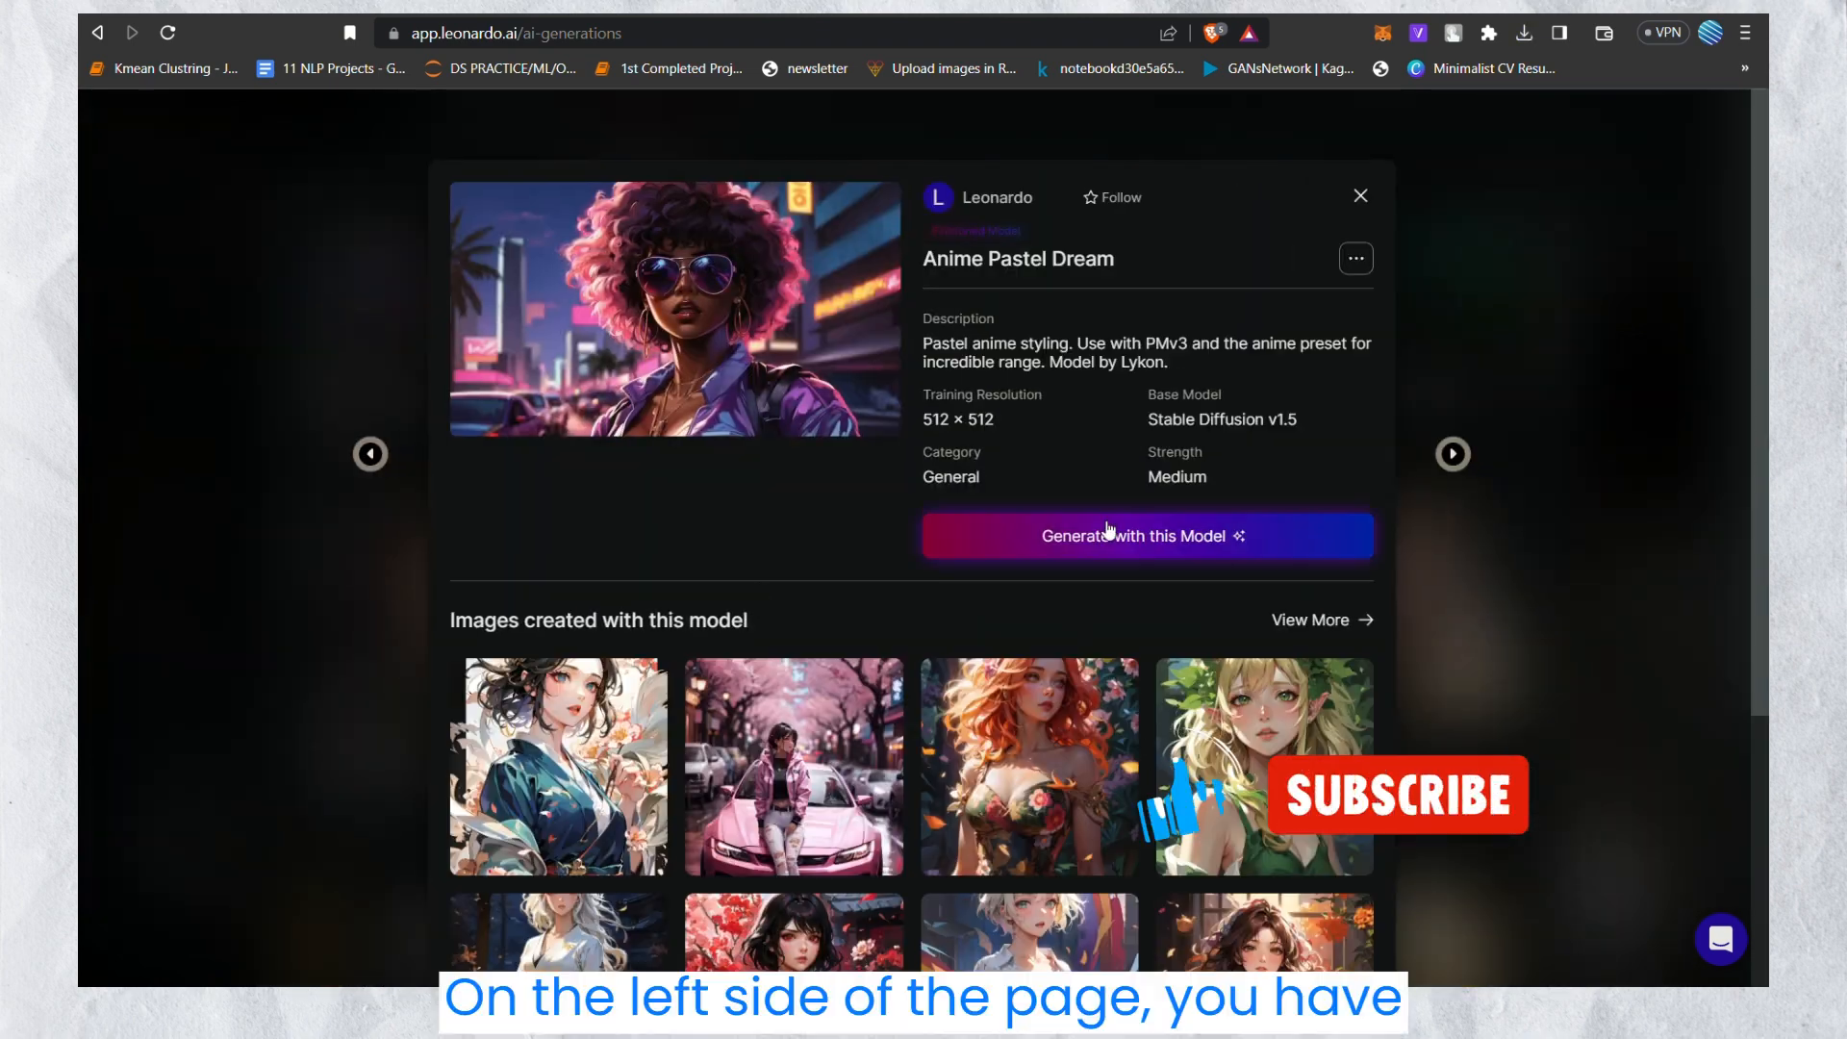
{"action": "left_click", "coordinate": [1108, 535]}
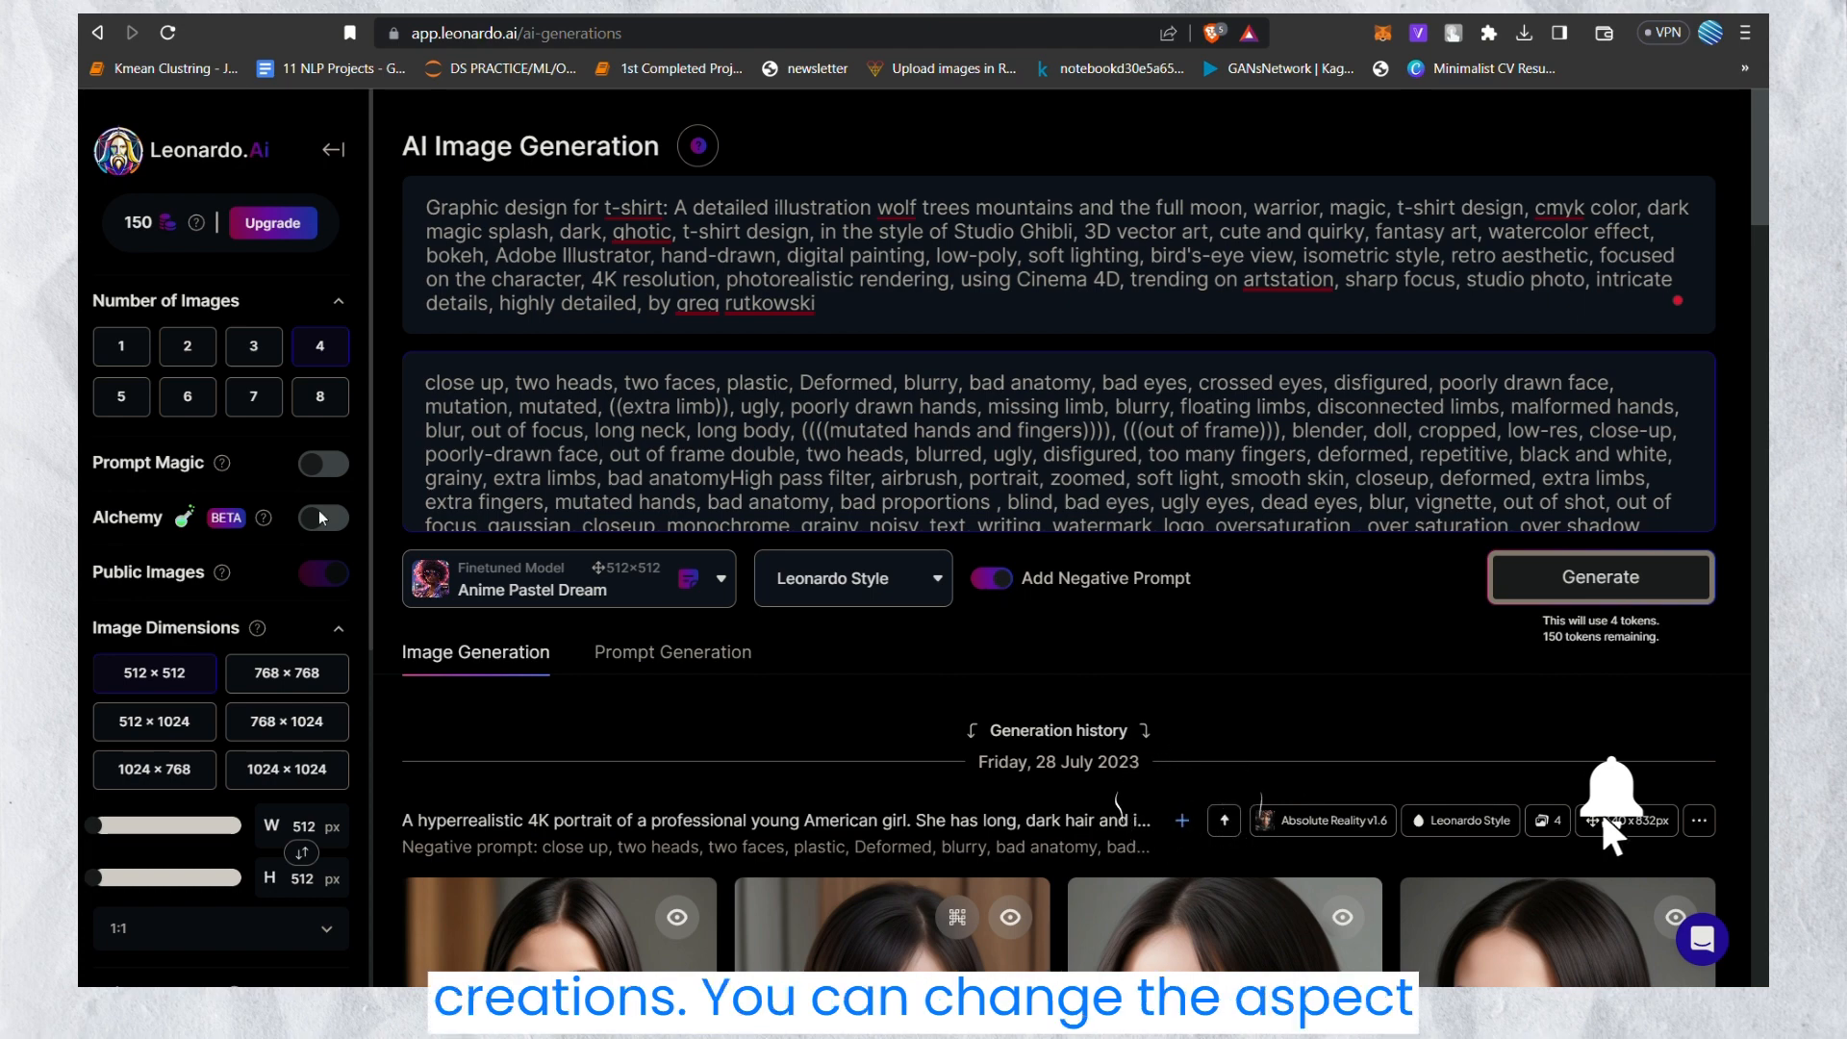
- Enable Prompt Magic, try to enable Alchemy as well, and dismiss the upgrade offer
{"action": "left_click", "coordinate": [322, 466]}
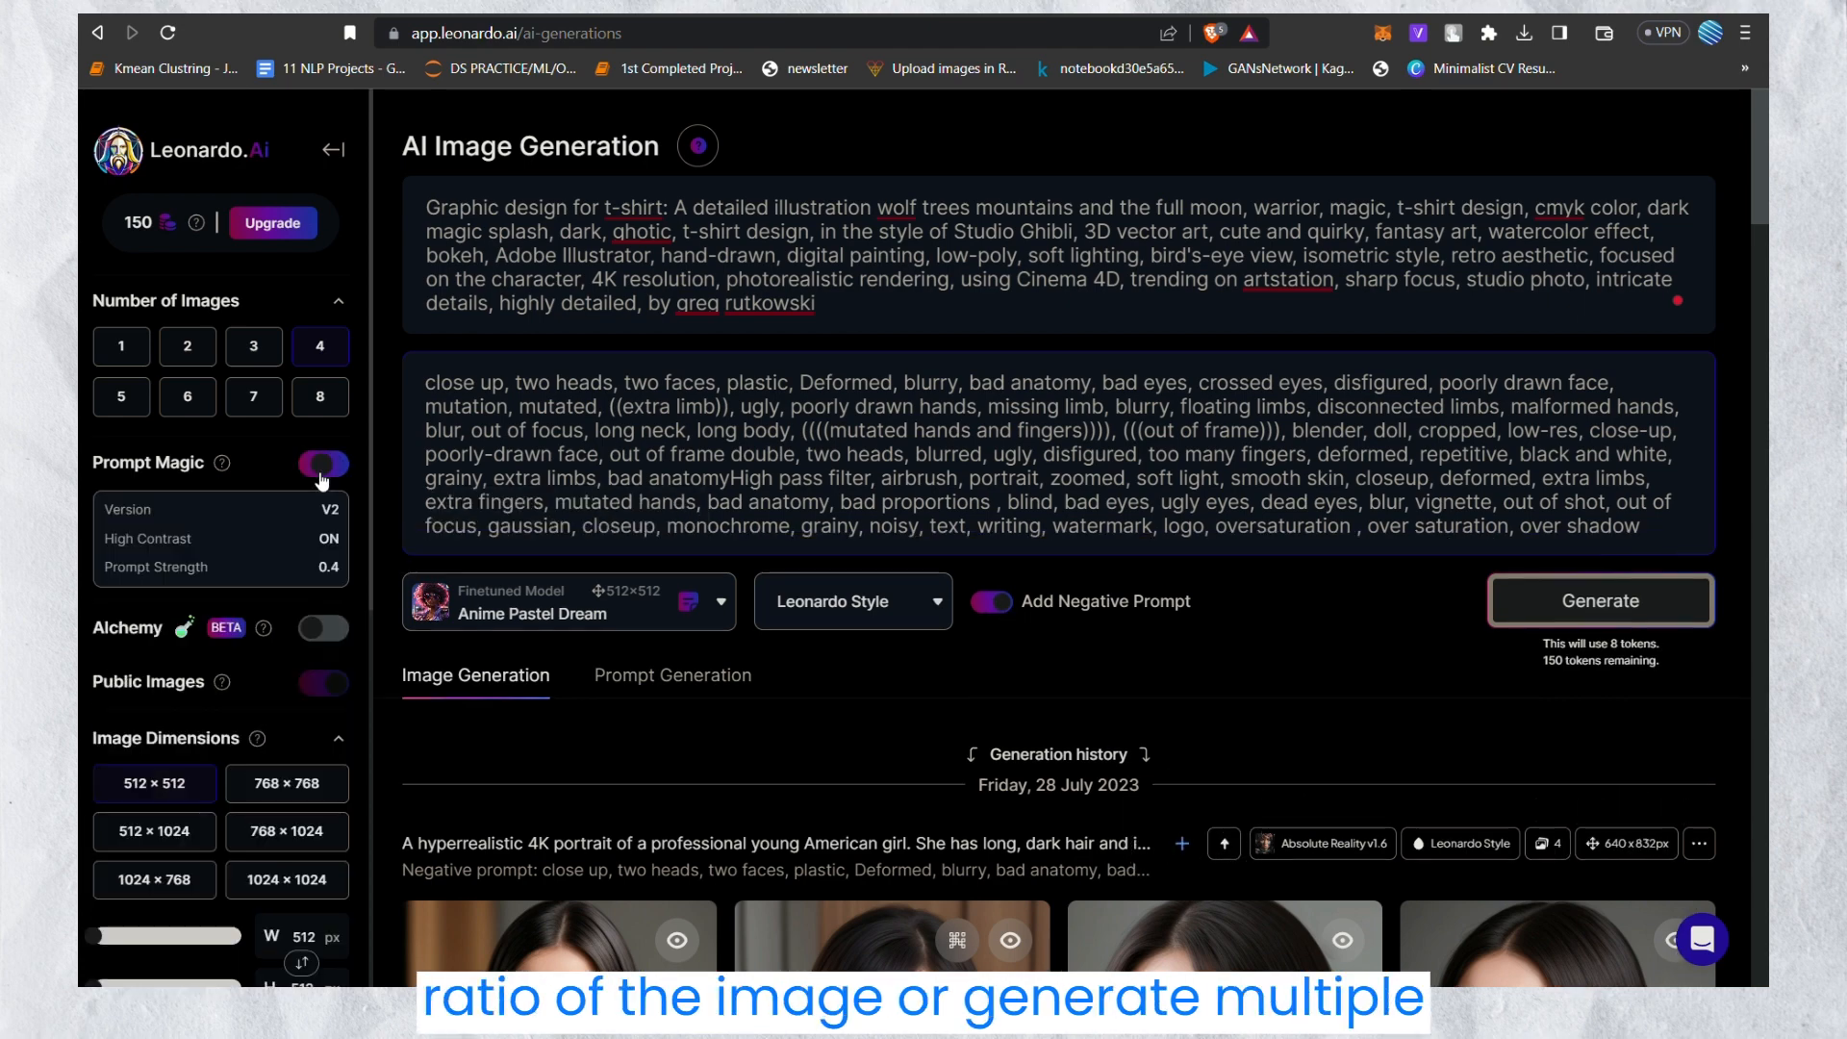
{"action": "left_click", "coordinate": [326, 629]}
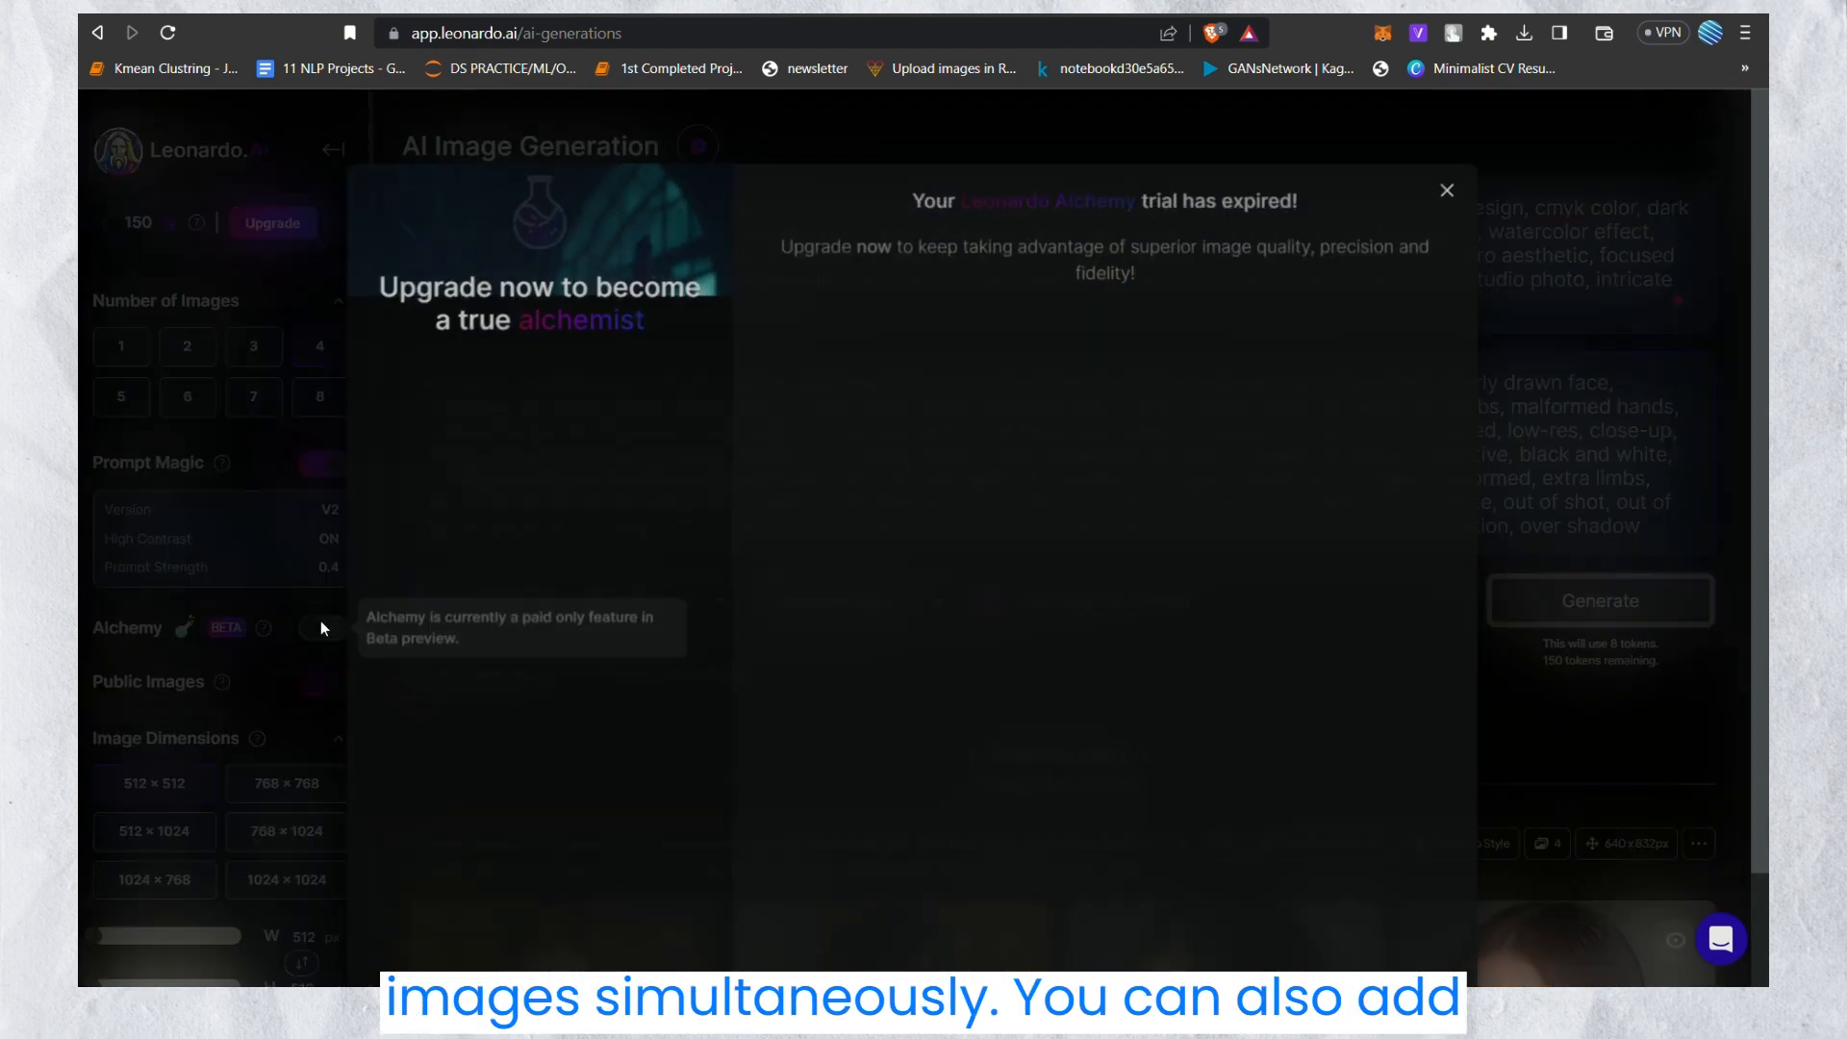
{"action": "left_click", "coordinate": [1449, 187]}
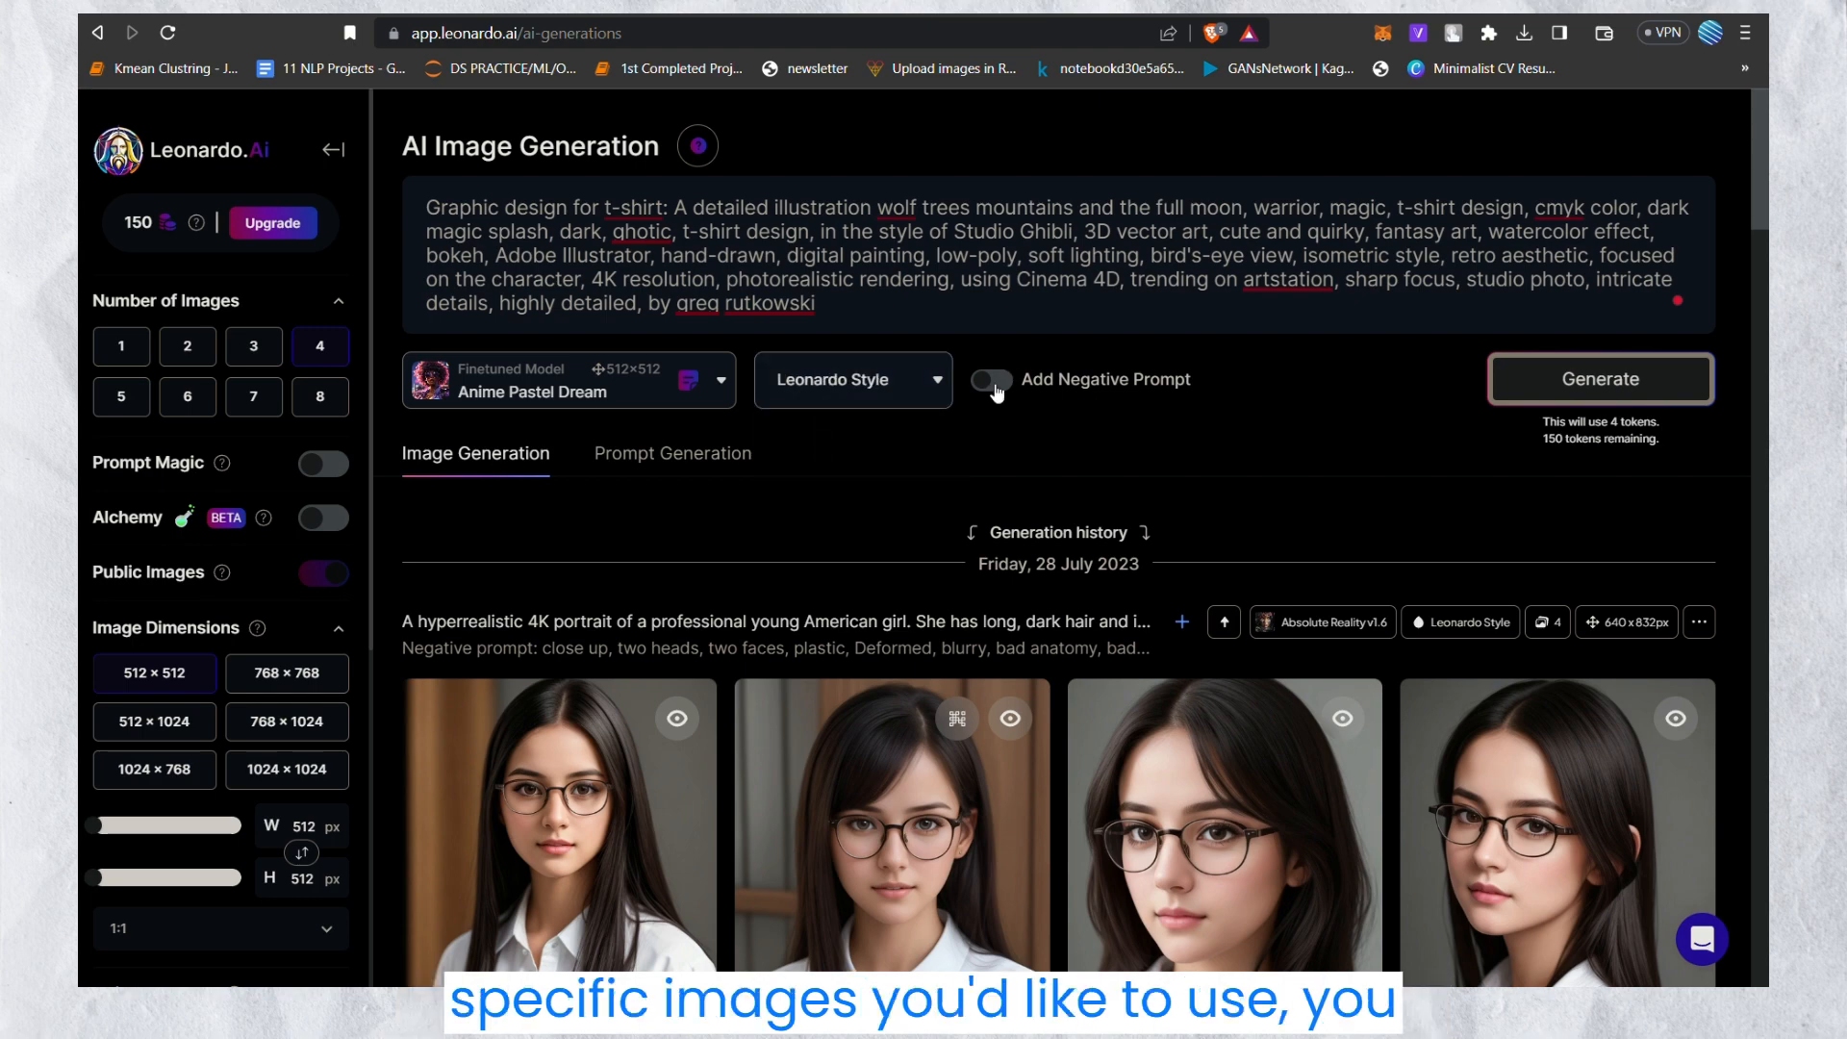
- Review the generation settings, from Image Dimensions and Guidance Scale down to the Image Prompt upload area
{"action": "scroll", "coordinate": [266, 640], "scroll_direction": "down", "scroll_amount": 1}
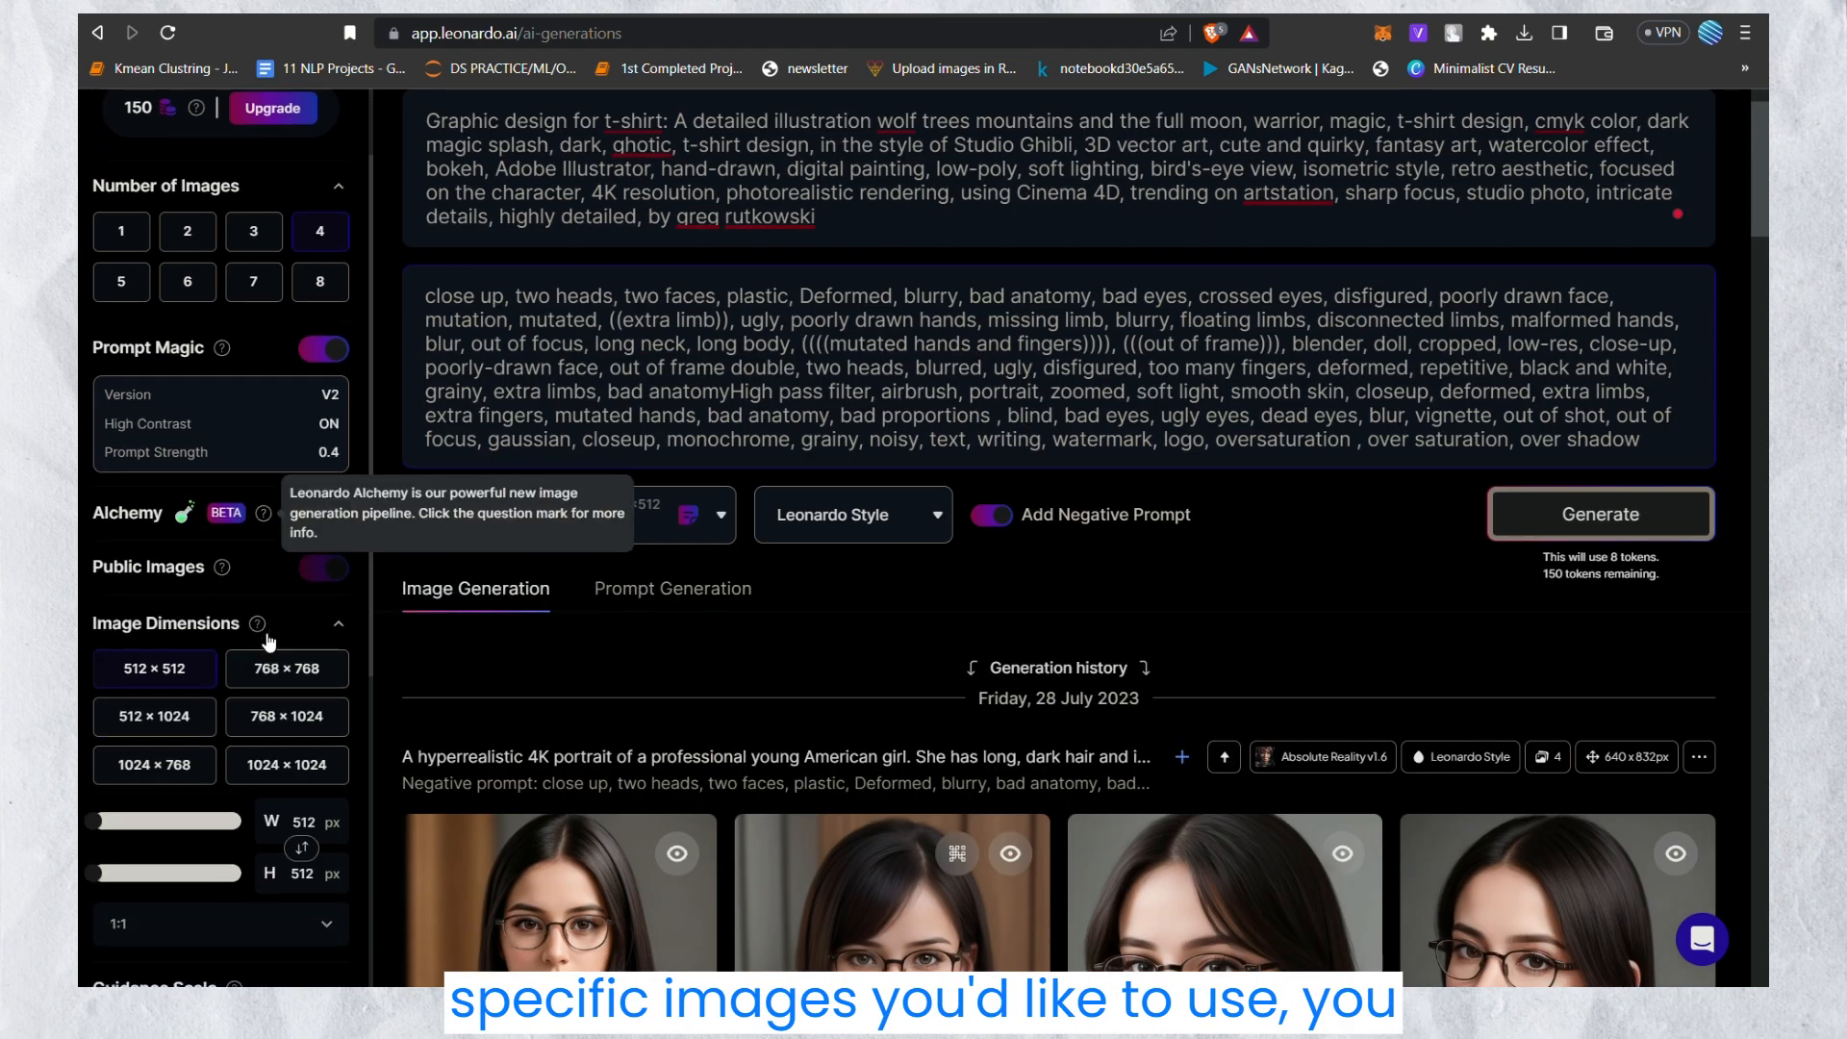
{"action": "scroll", "coordinate": [265, 639], "scroll_direction": "up", "scroll_amount": 1}
{"action": "scroll", "coordinate": [269, 643], "scroll_direction": "down", "scroll_amount": 2}
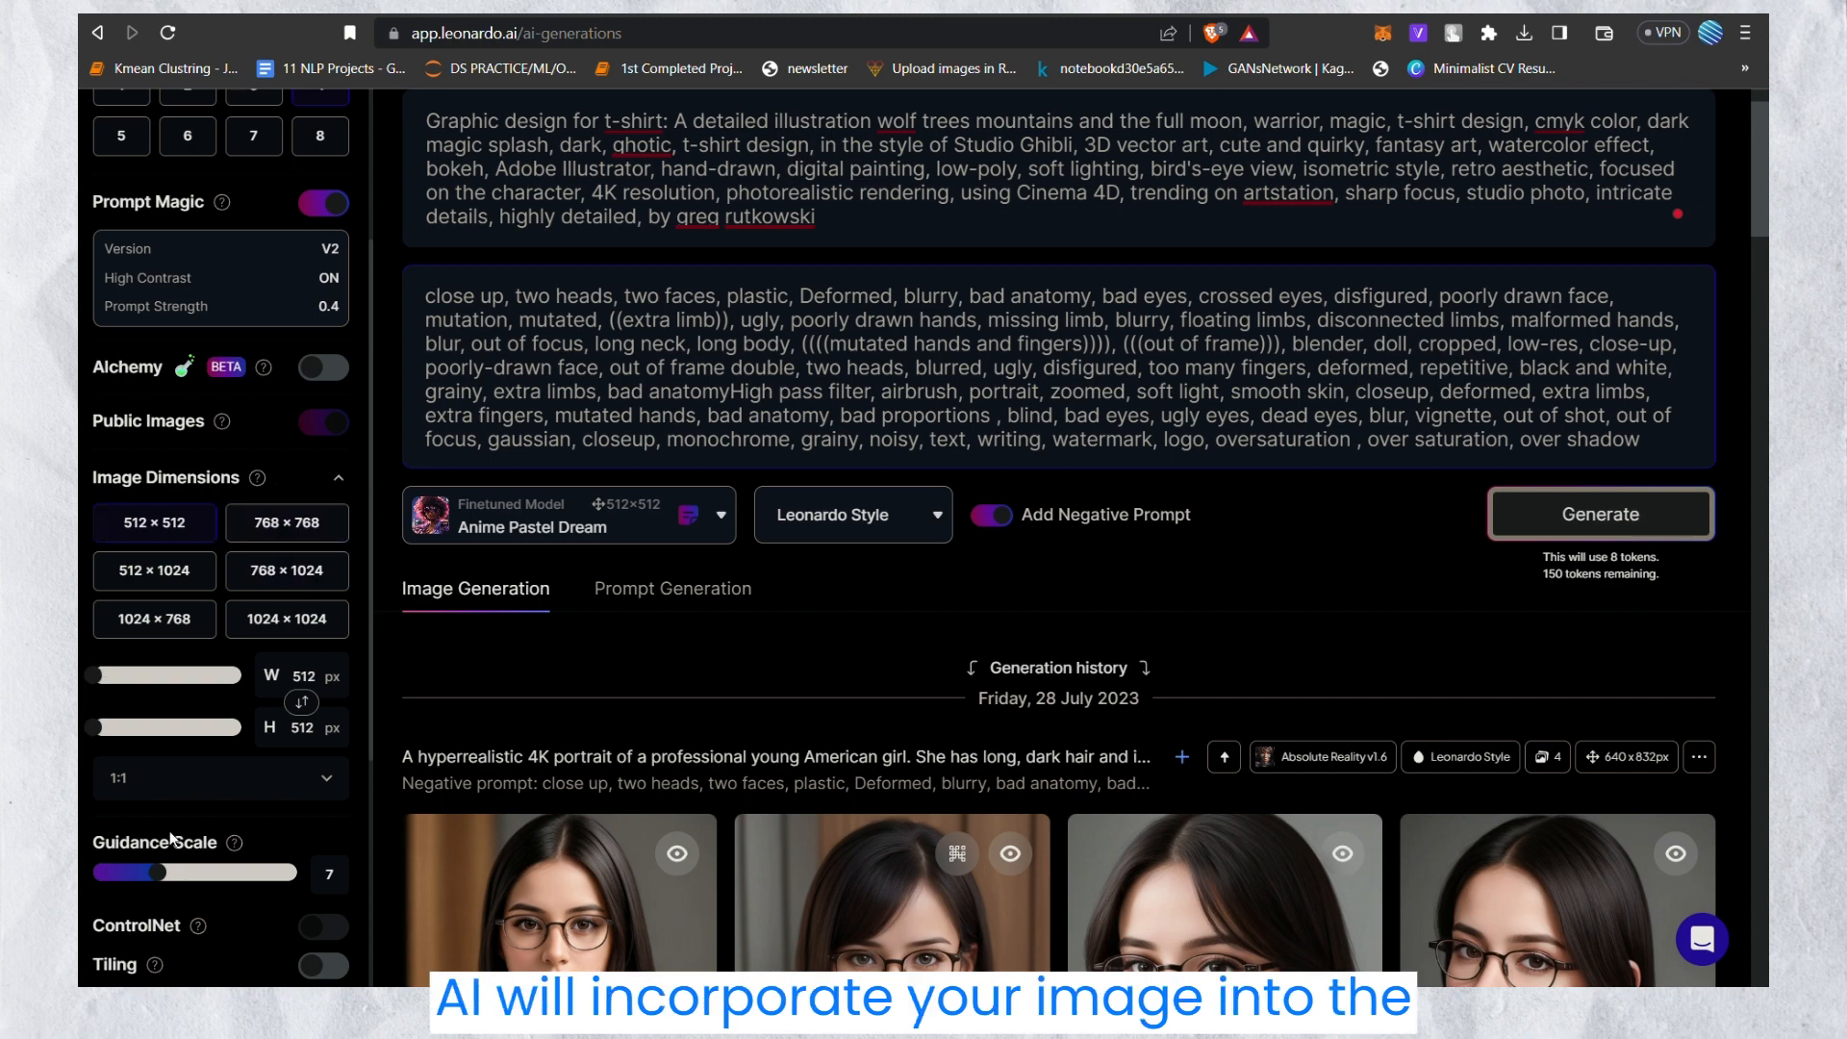
{"action": "scroll", "coordinate": [266, 532], "scroll_direction": "down", "scroll_amount": 1}
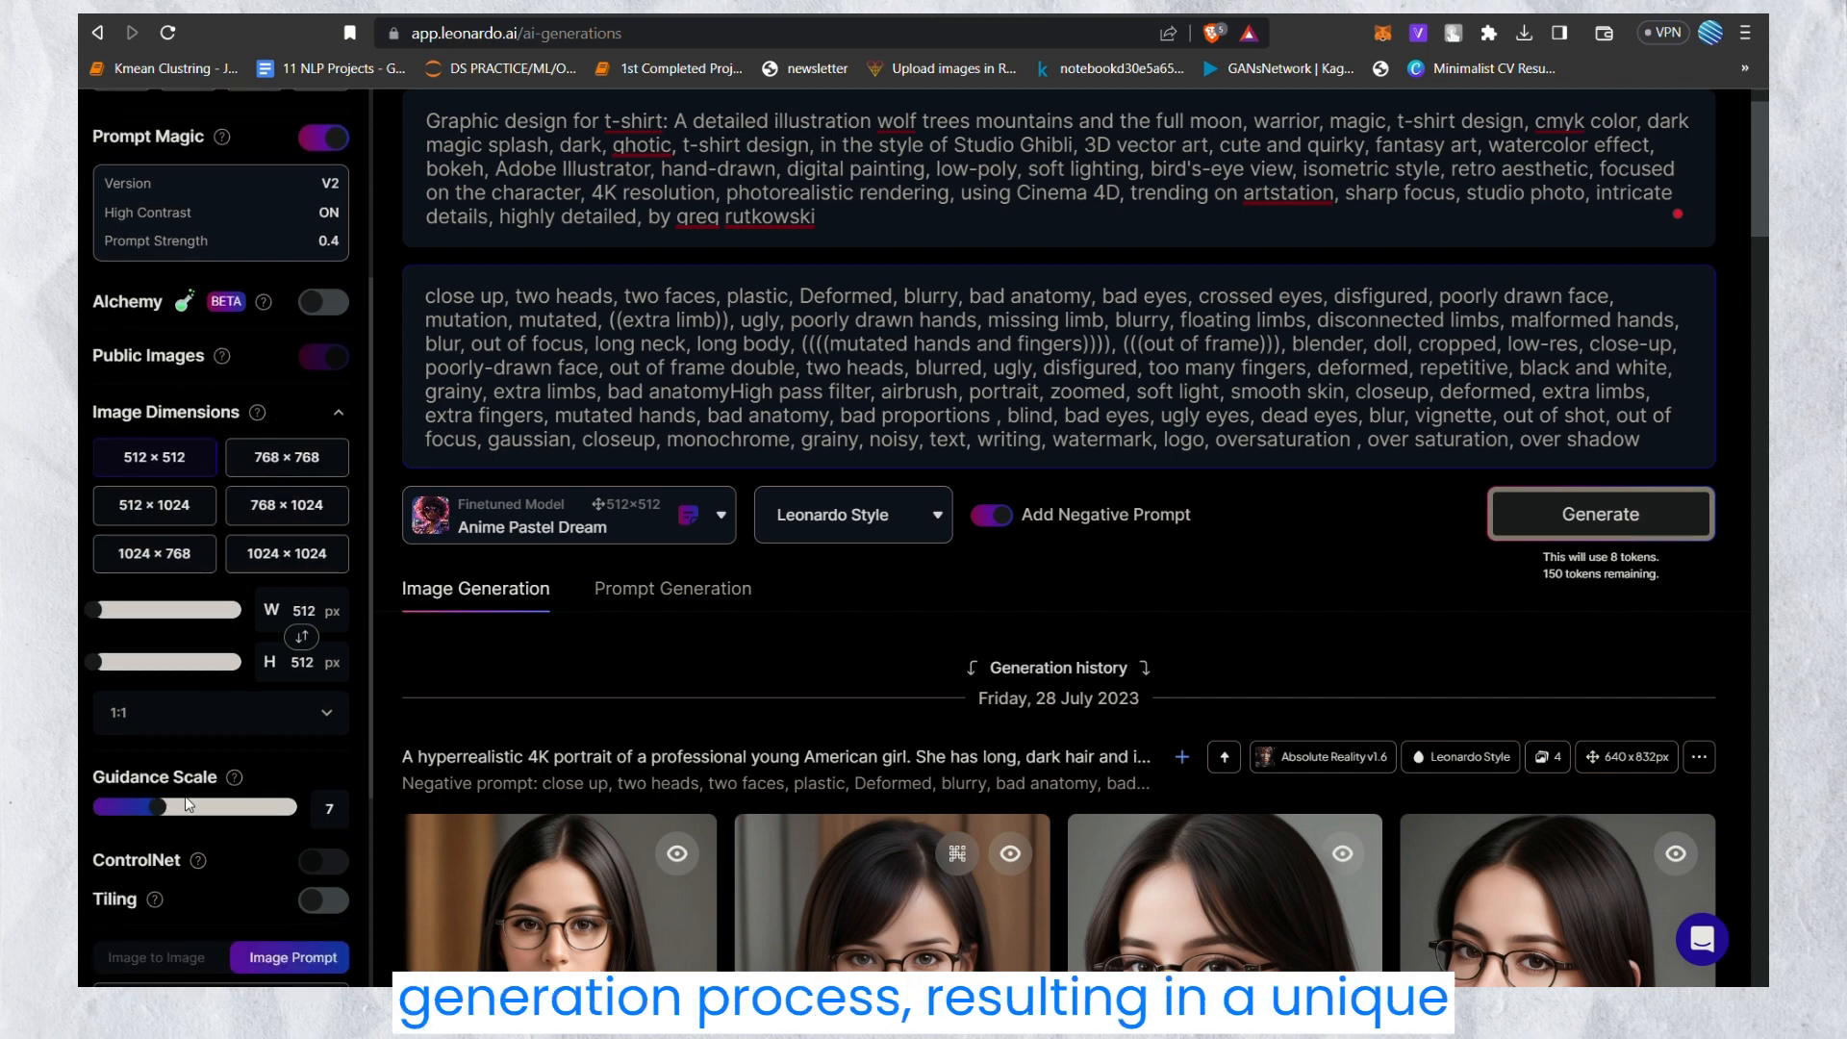
{"action": "scroll", "coordinate": [194, 748], "scroll_direction": "down", "scroll_amount": 3}
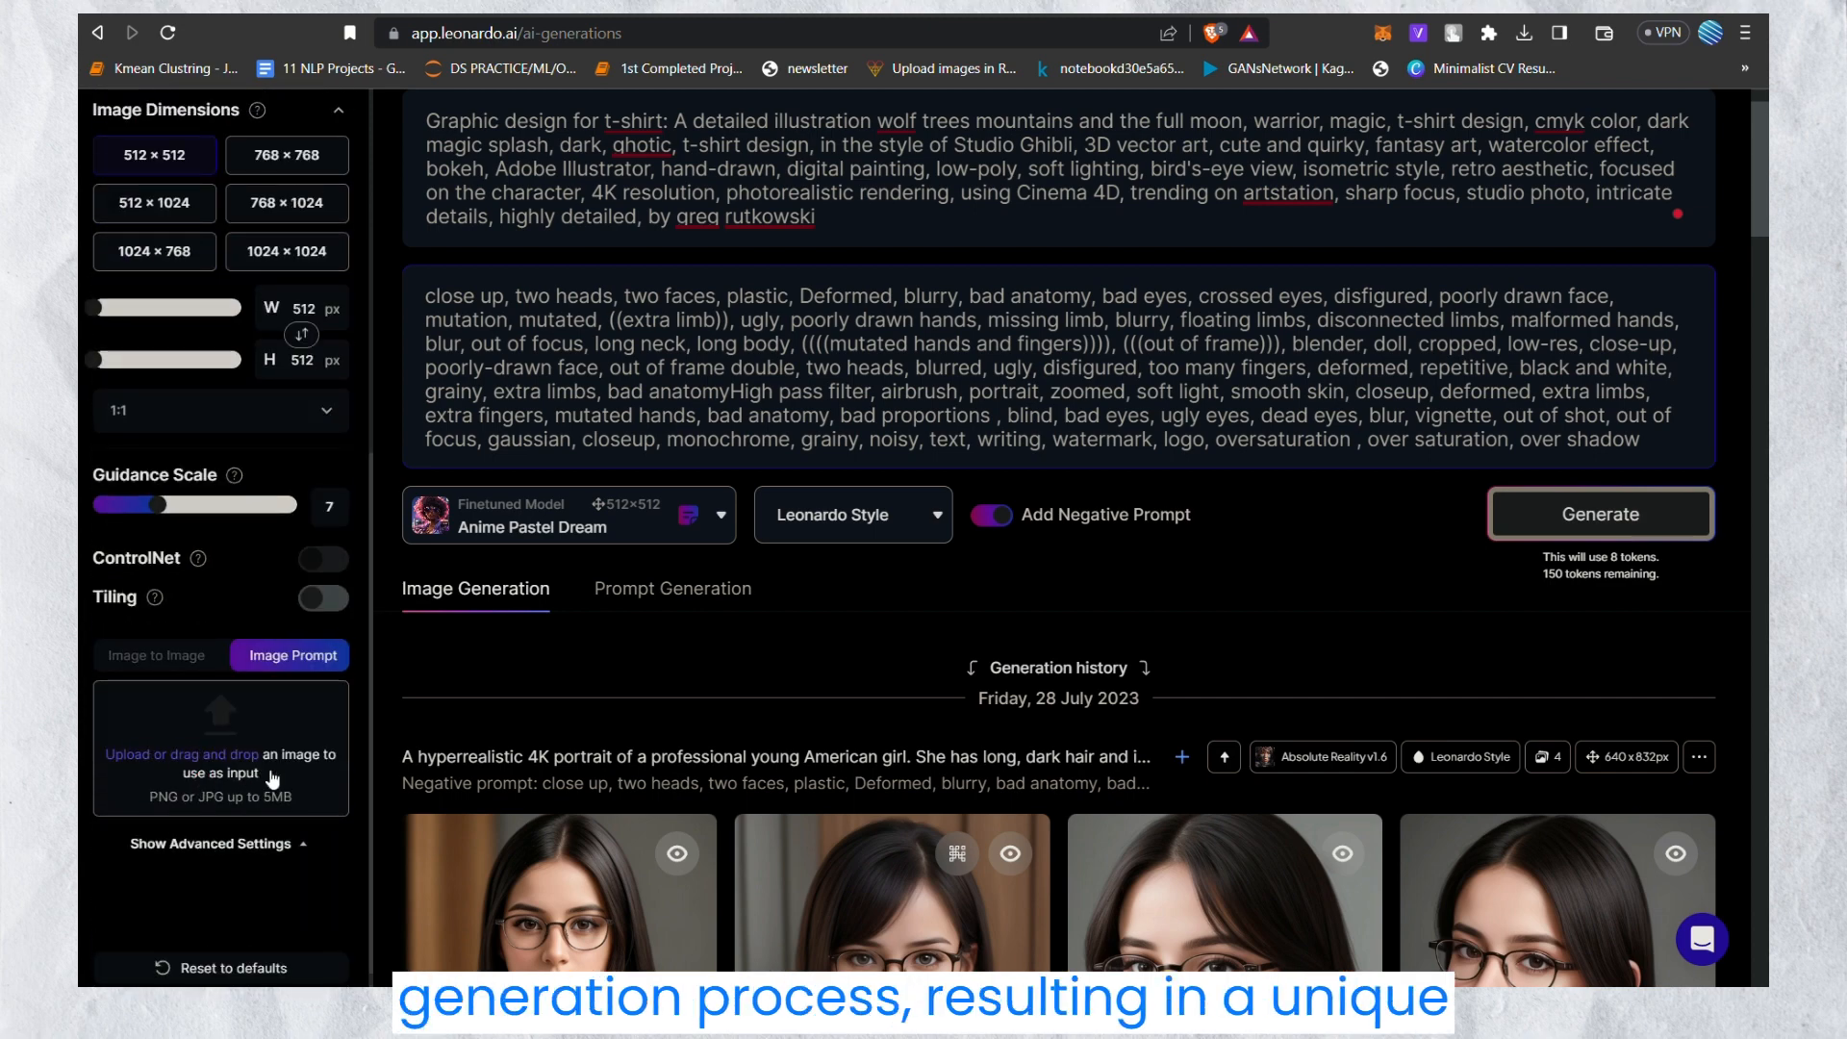
{"action": "scroll", "coordinate": [241, 702], "scroll_direction": "up", "scroll_amount": 7}
{"action": "scroll", "coordinate": [605, 325], "scroll_direction": "up", "scroll_amount": 1}
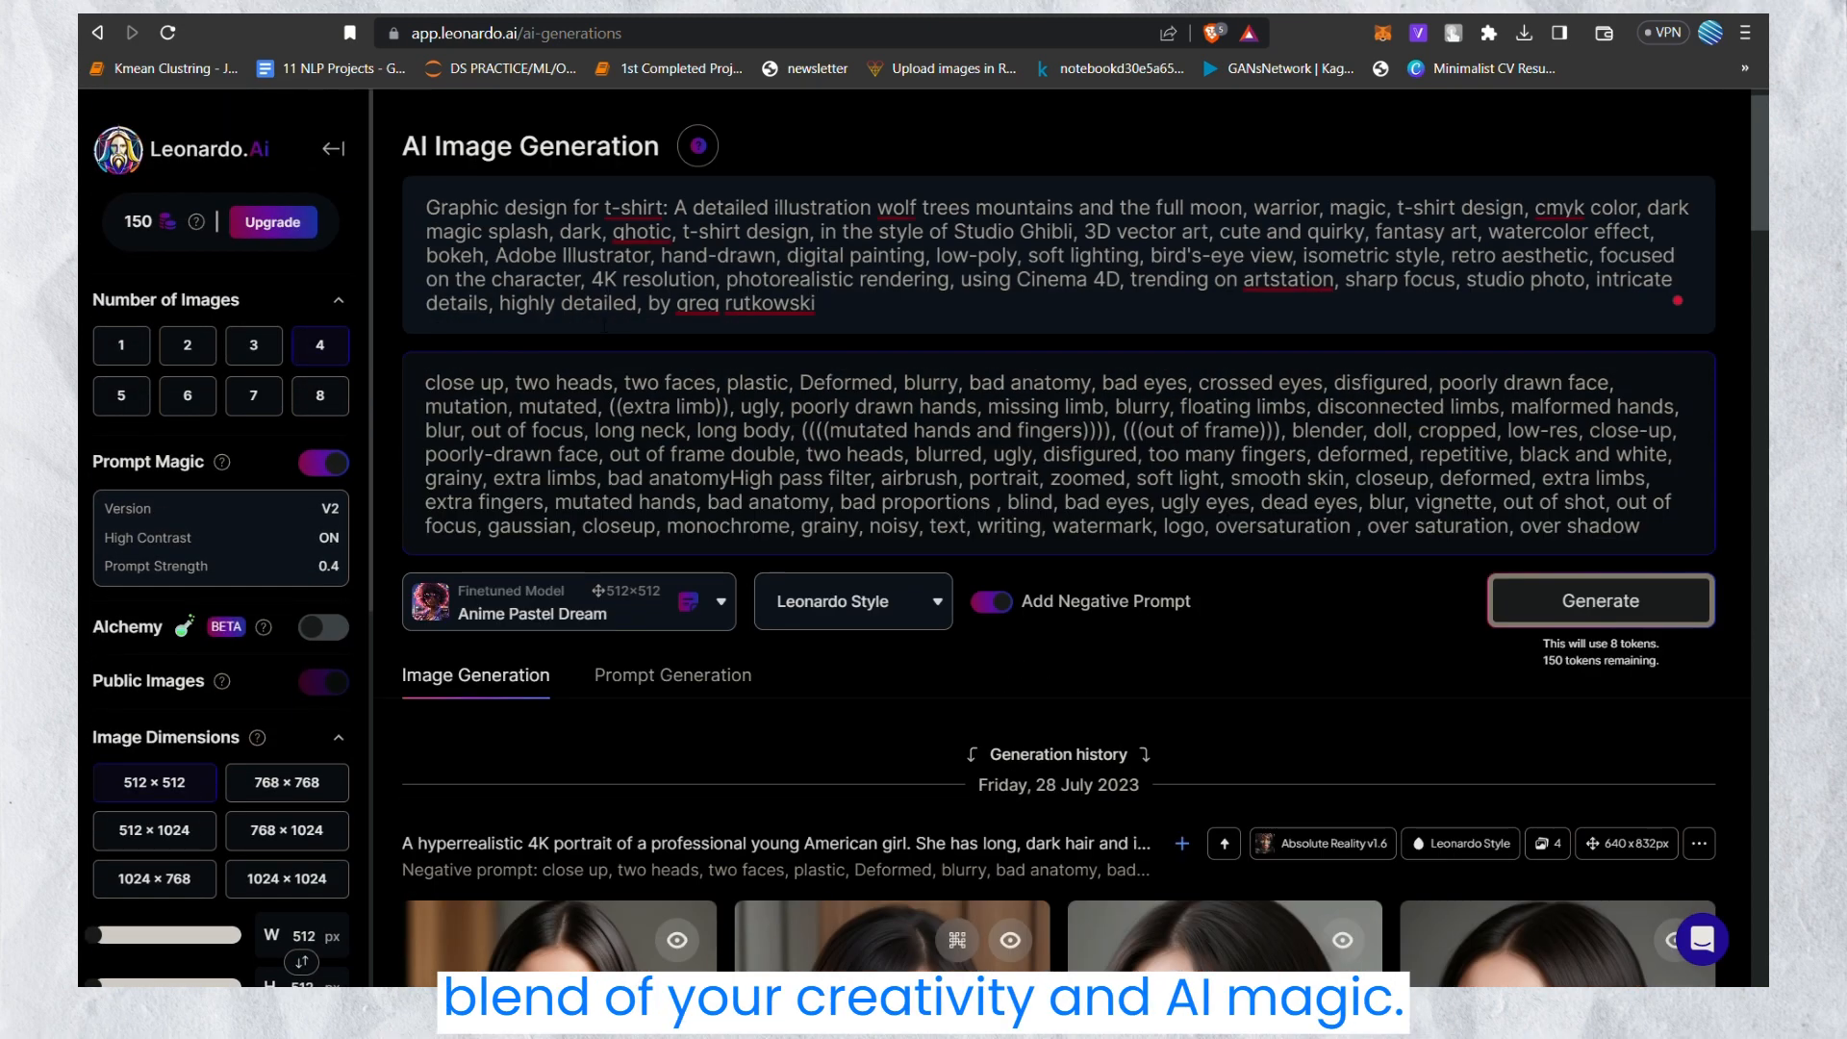
- Generate four 512 × 512 images from the wolf t-shirt prompt with the Anime Pastel Dream model
{"action": "left_click_drag", "start_coordinate": [604, 325], "coordinate": [538, 232]}
{"action": "left_click", "coordinate": [538, 231]}
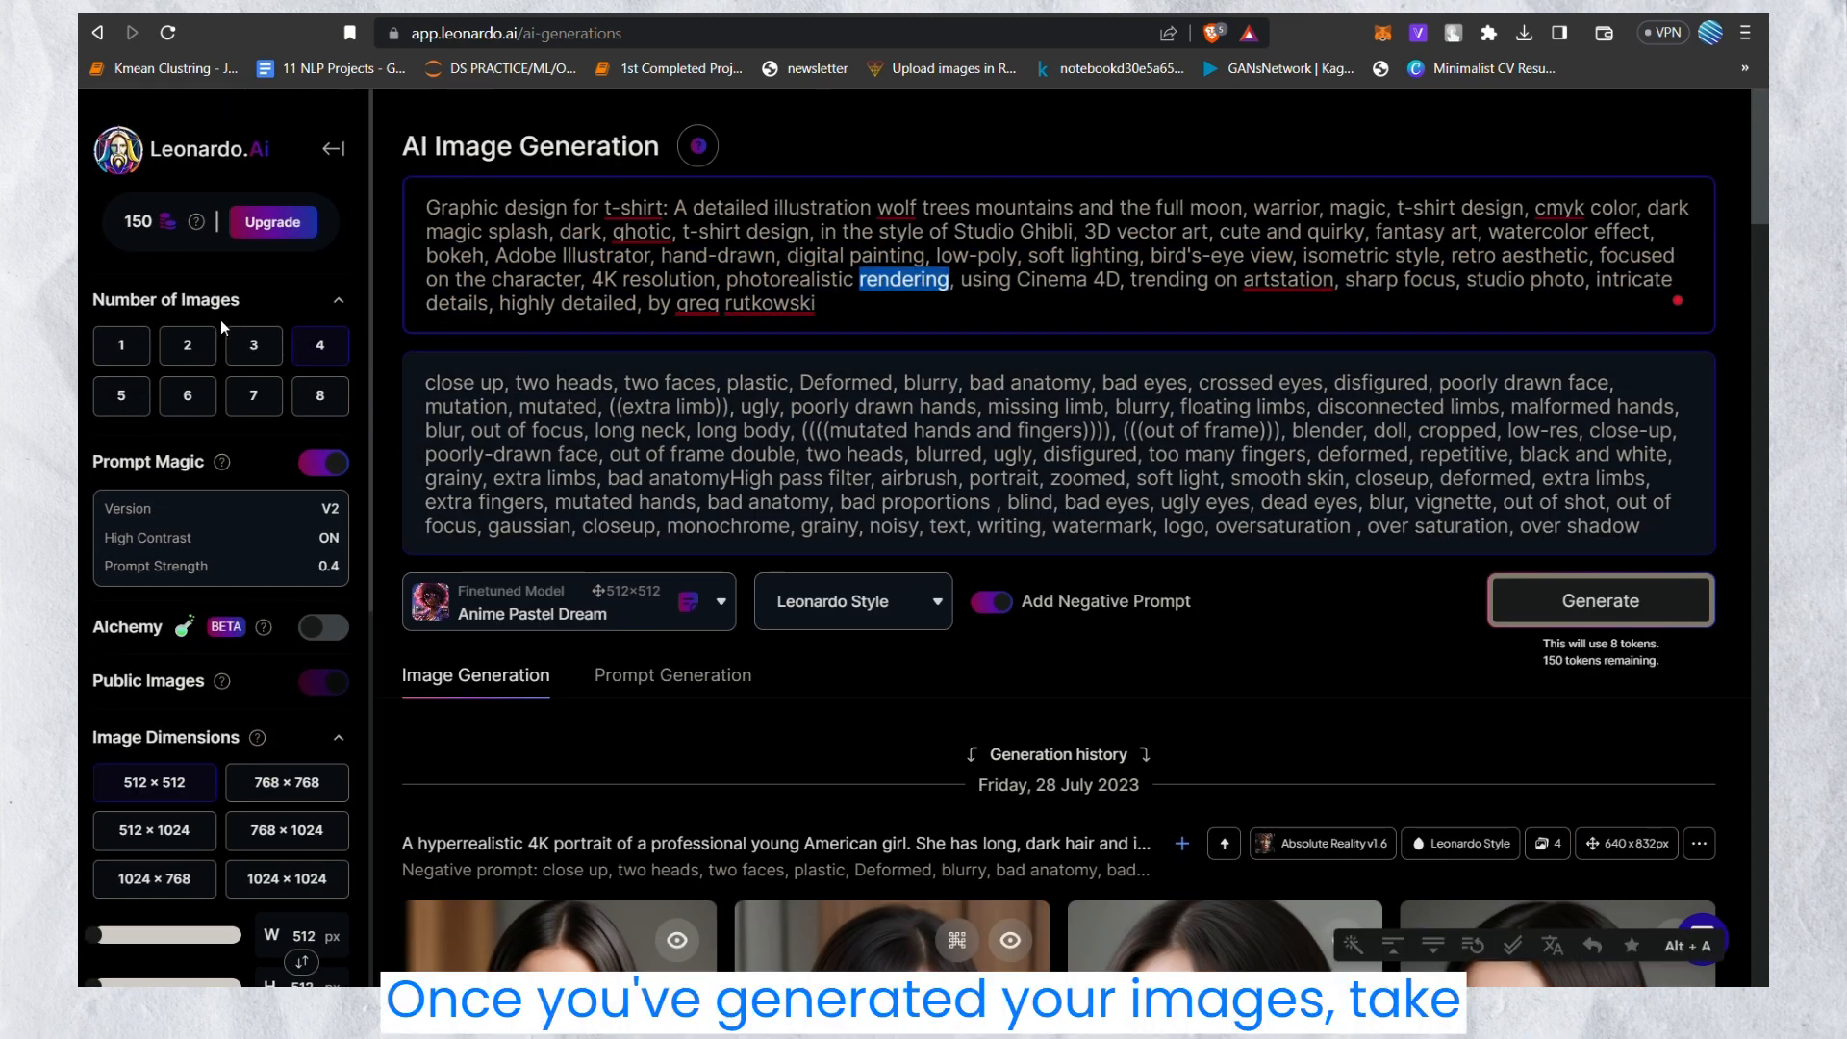
{"action": "left_click", "coordinate": [268, 356]}
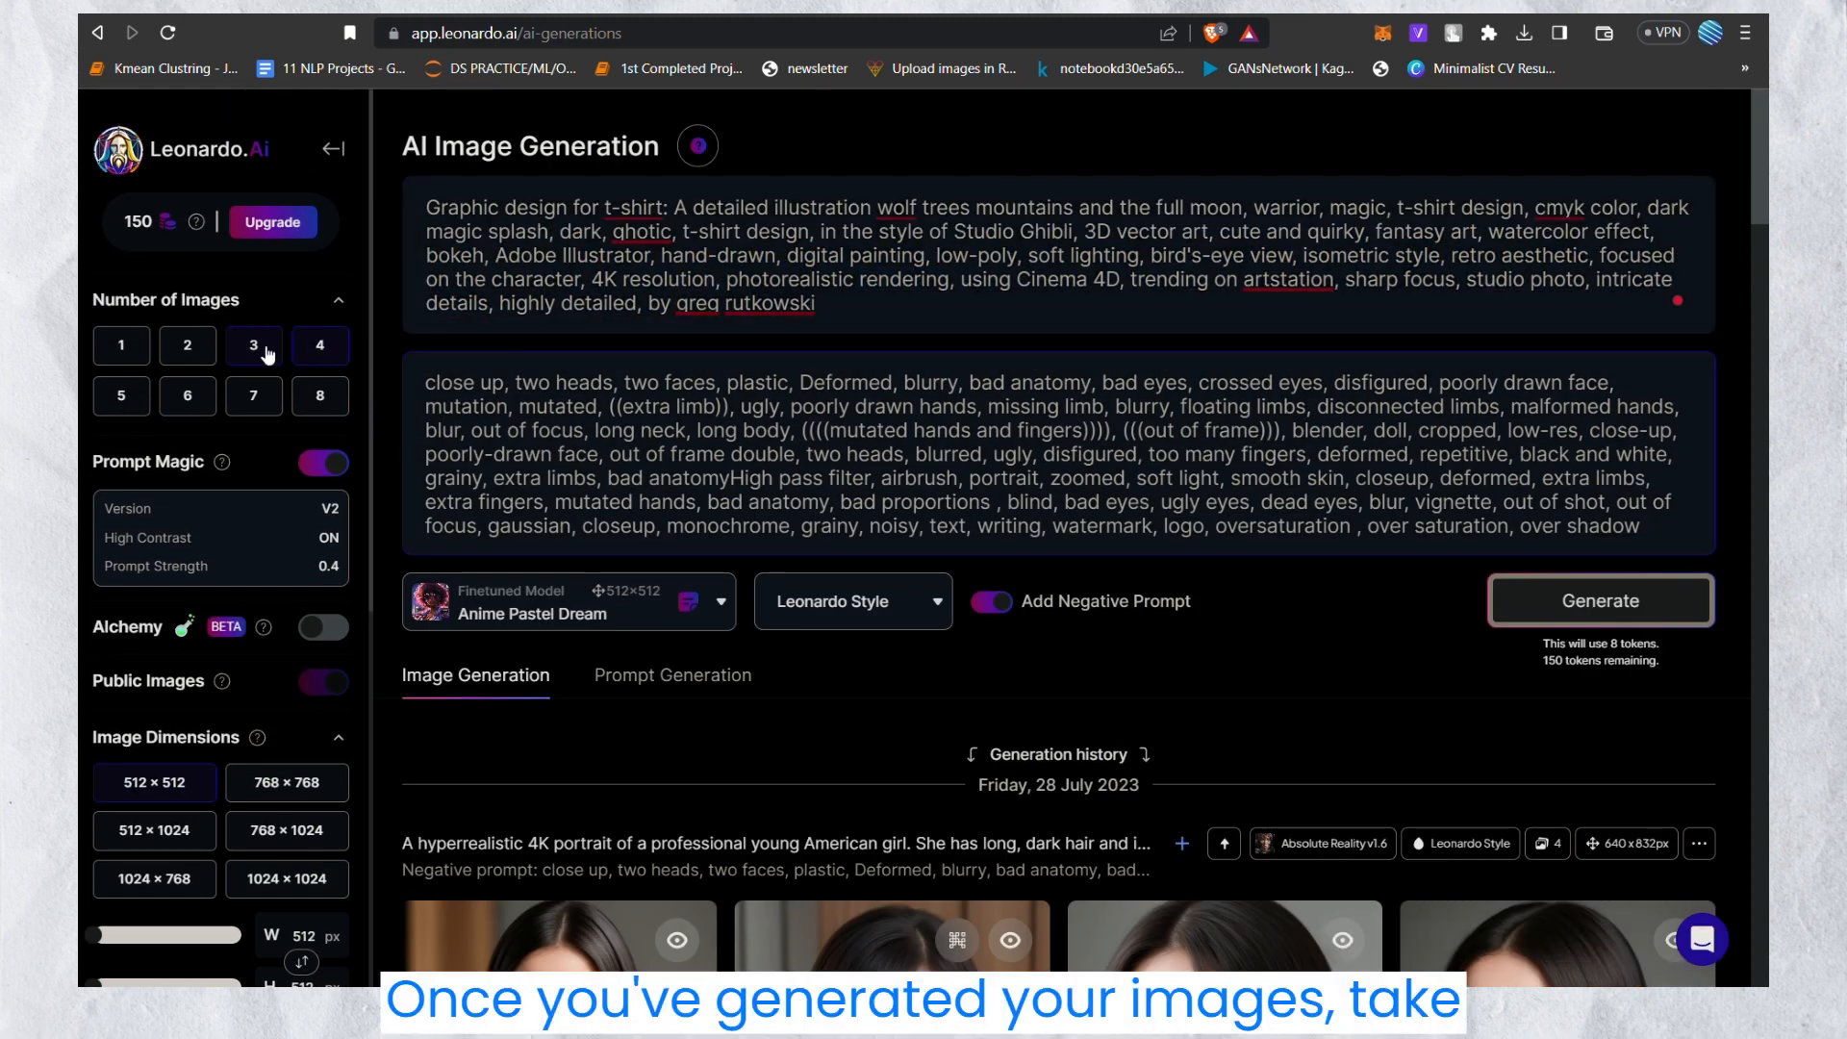
{"action": "left_click", "coordinate": [1542, 601]}
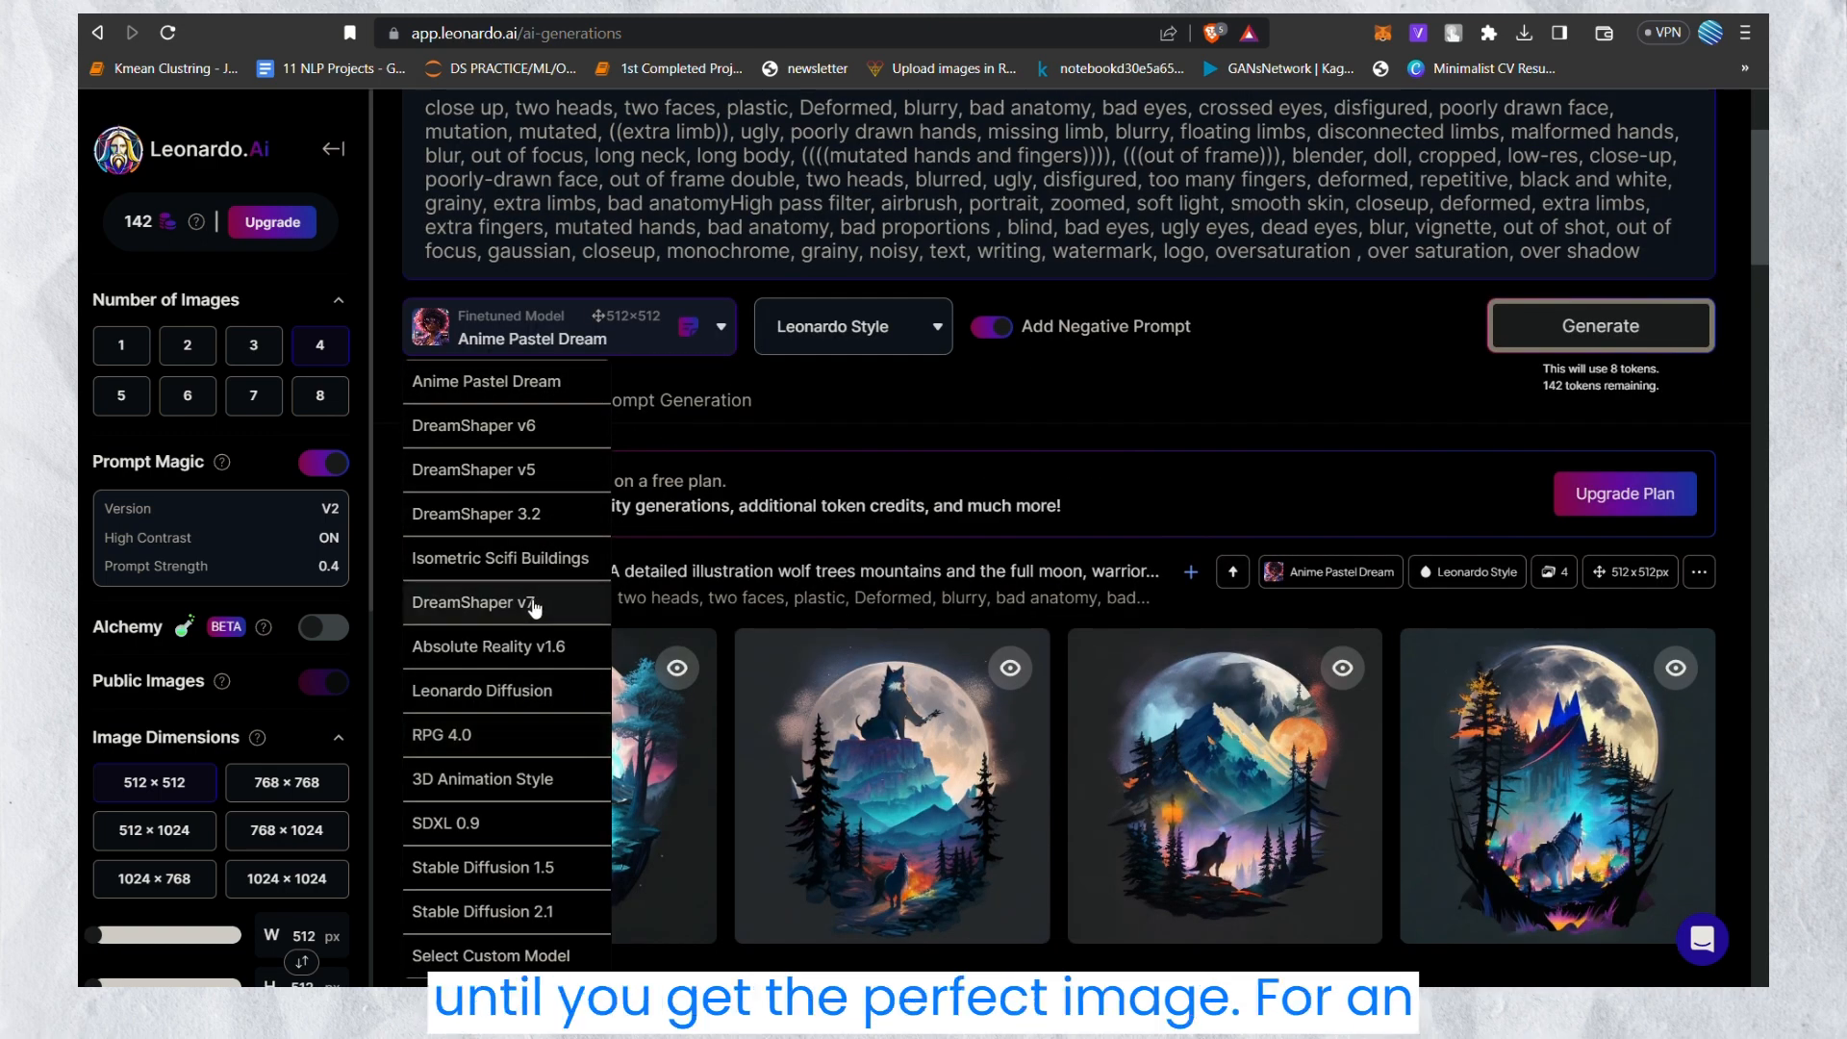
- Generate the wolf t-shirt design again with DreamShaper v7 at 640 × 832, and open the fourth image
{"action": "left_click", "coordinate": [1565, 333]}
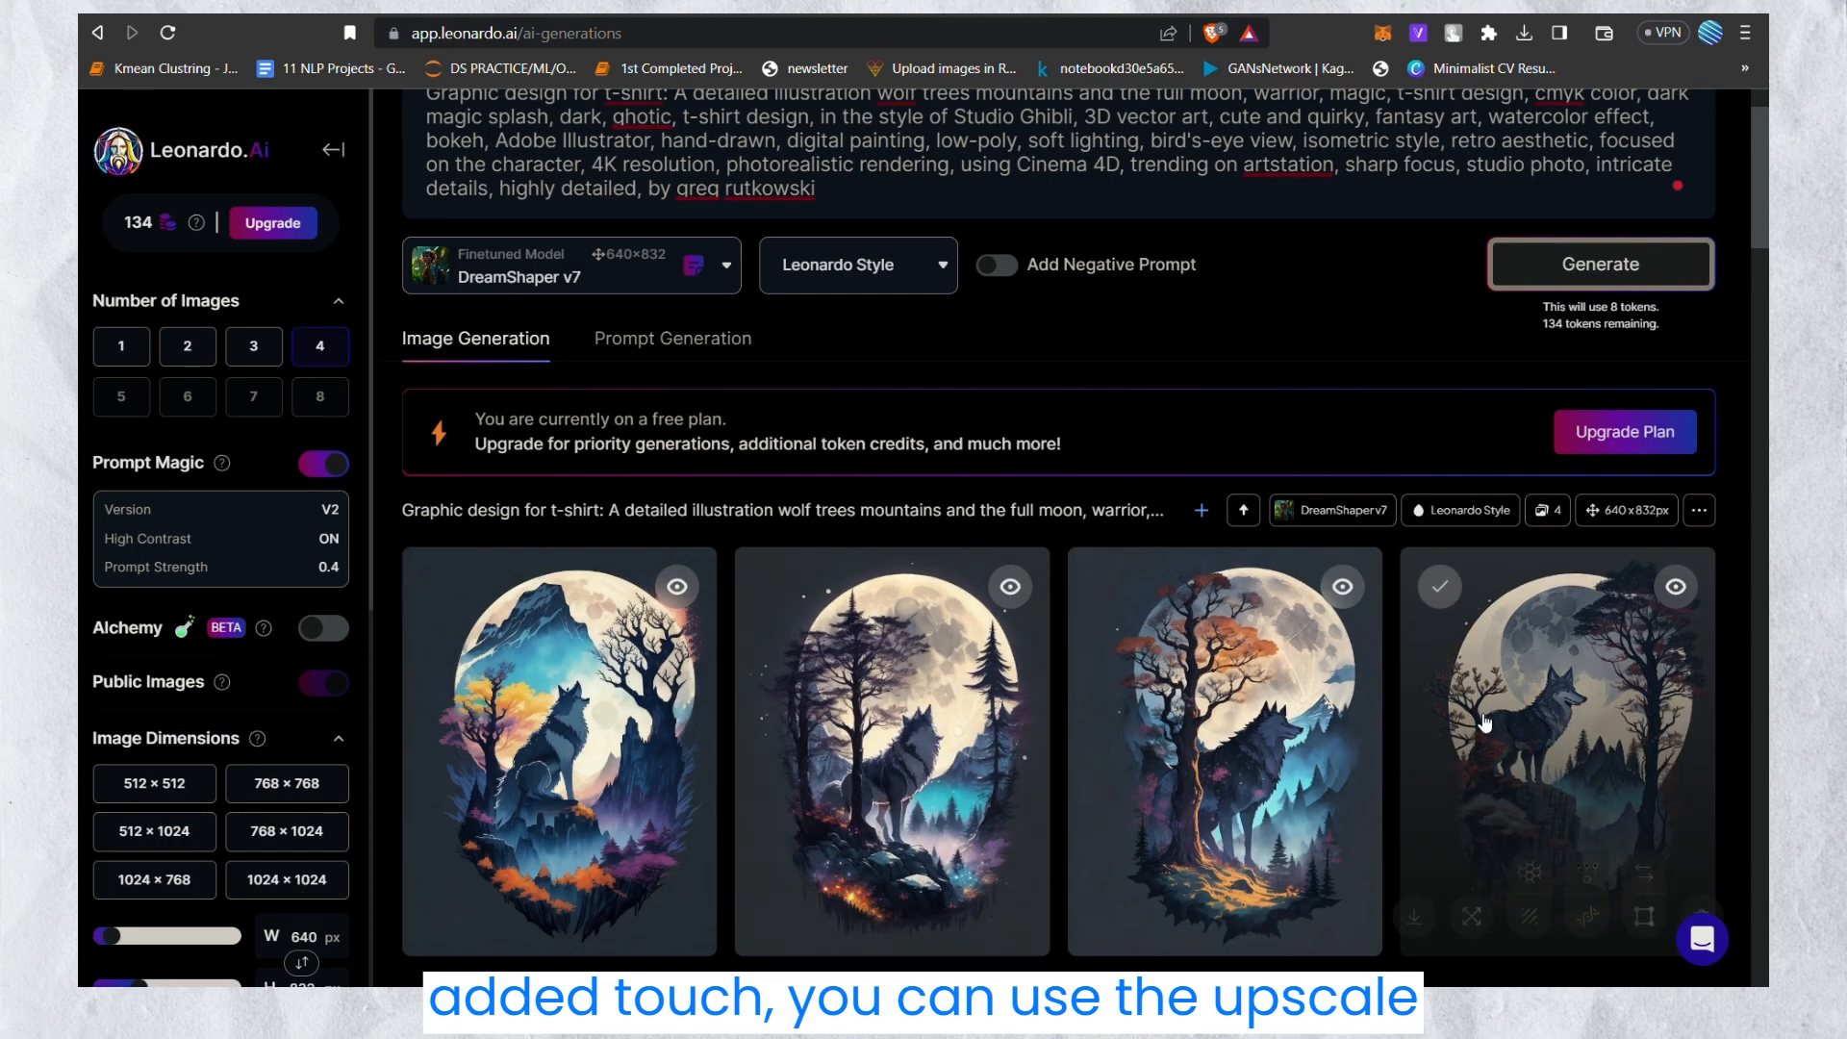
{"action": "left_click", "coordinate": [1556, 769]}
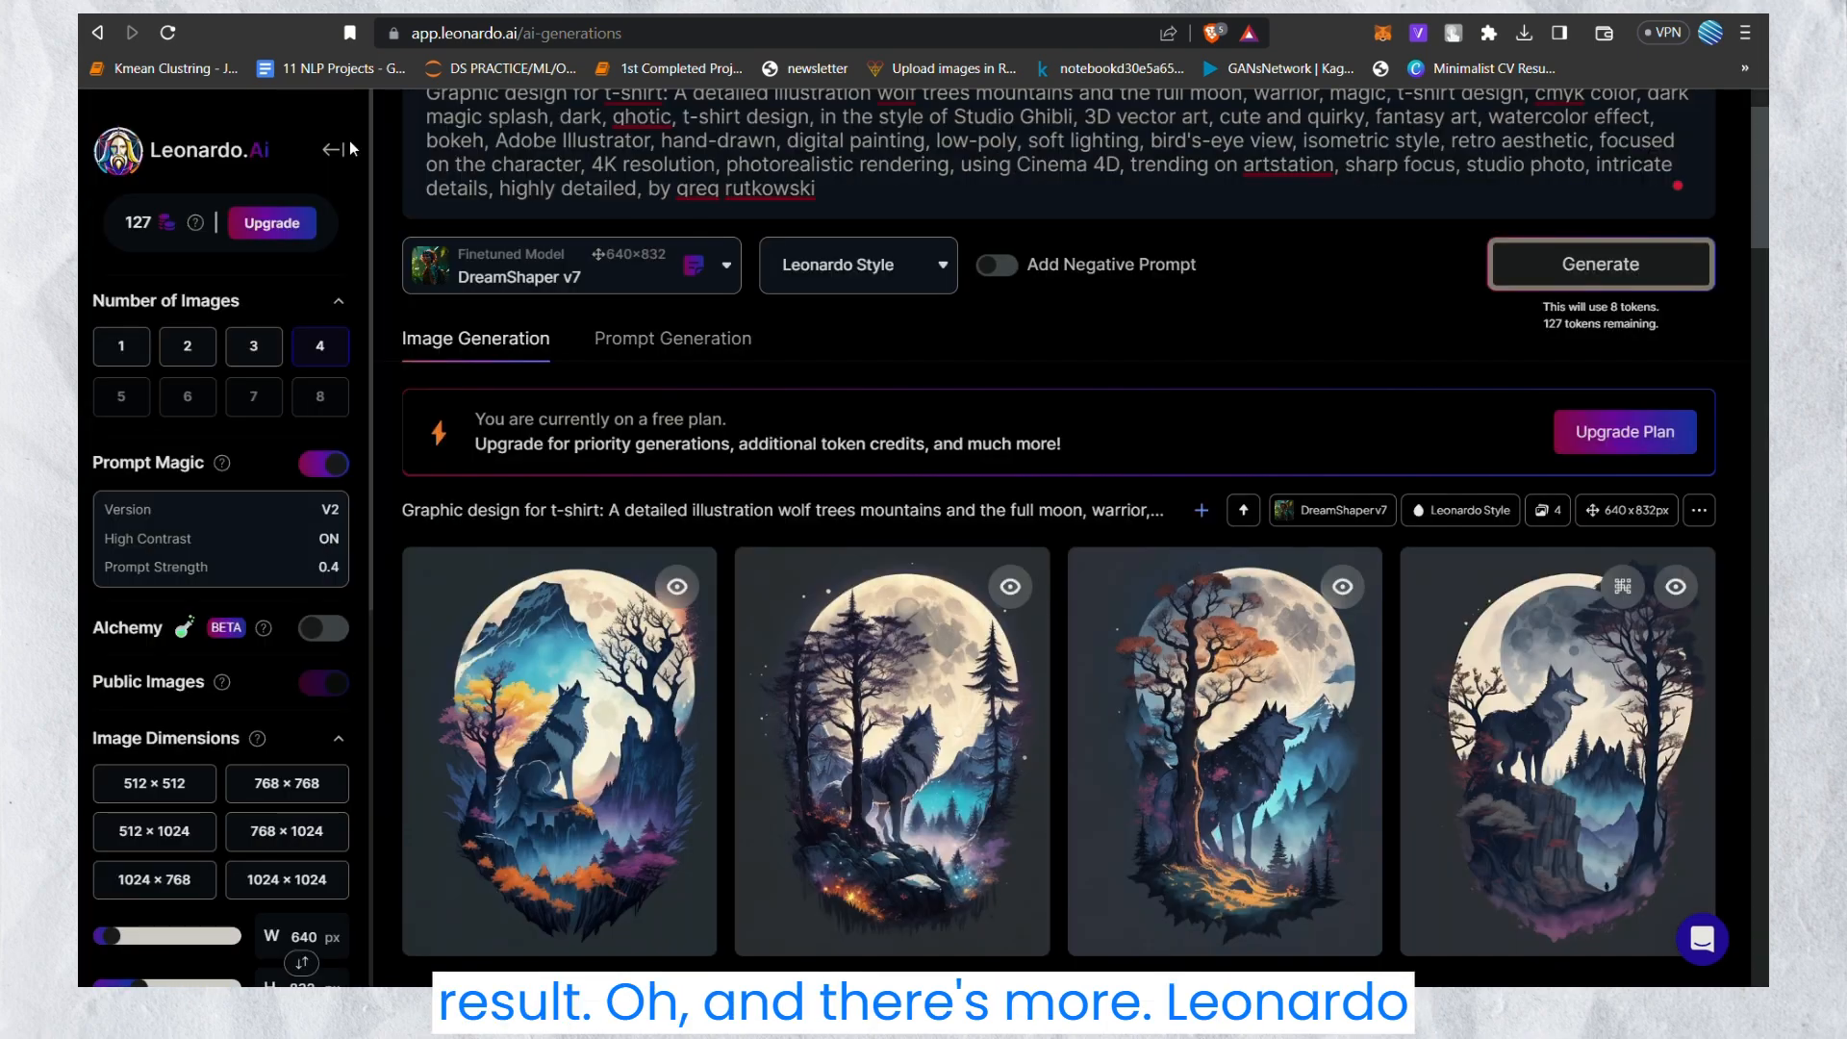
- Place the wolf image in AI Canvas and outpaint beyond its left edge with the t-shirt design prompt
{"action": "left_click", "coordinate": [339, 151]}
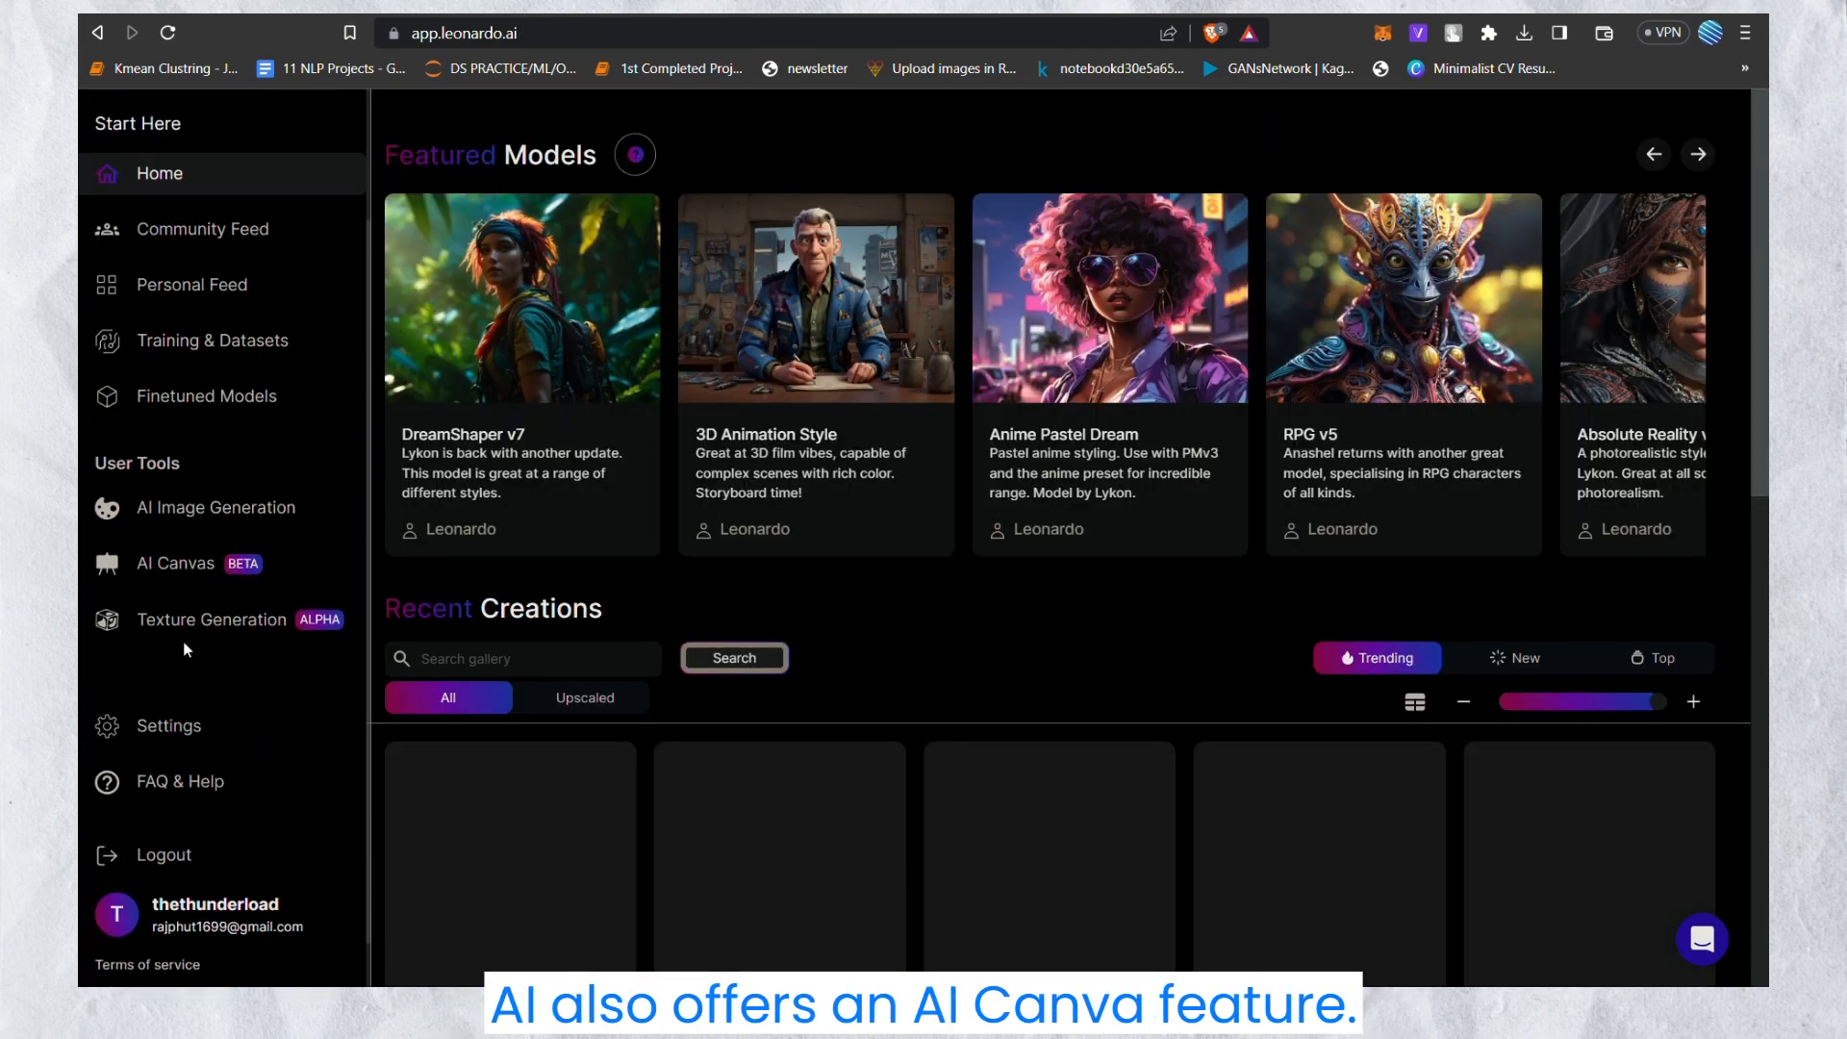
{"action": "left_click", "coordinate": [169, 560]}
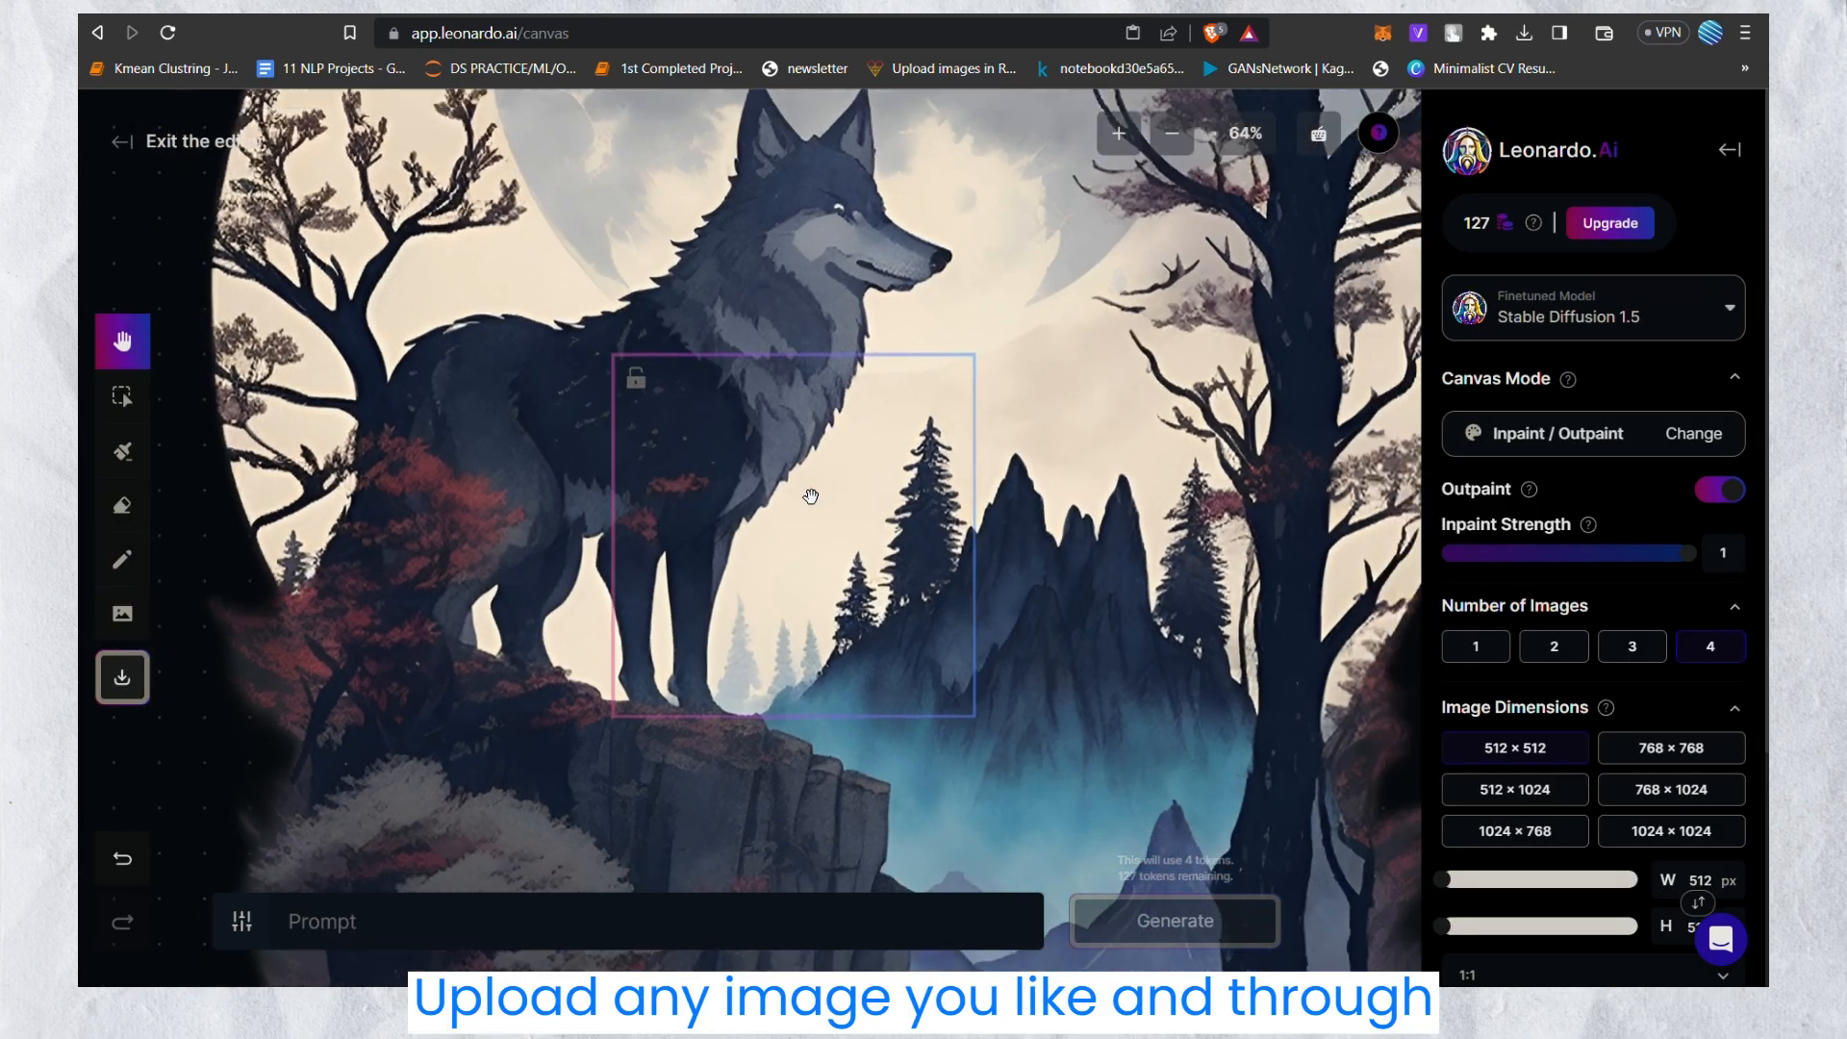
{"action": "scroll", "coordinate": [811, 496], "scroll_direction": "down", "scroll_amount": 10}
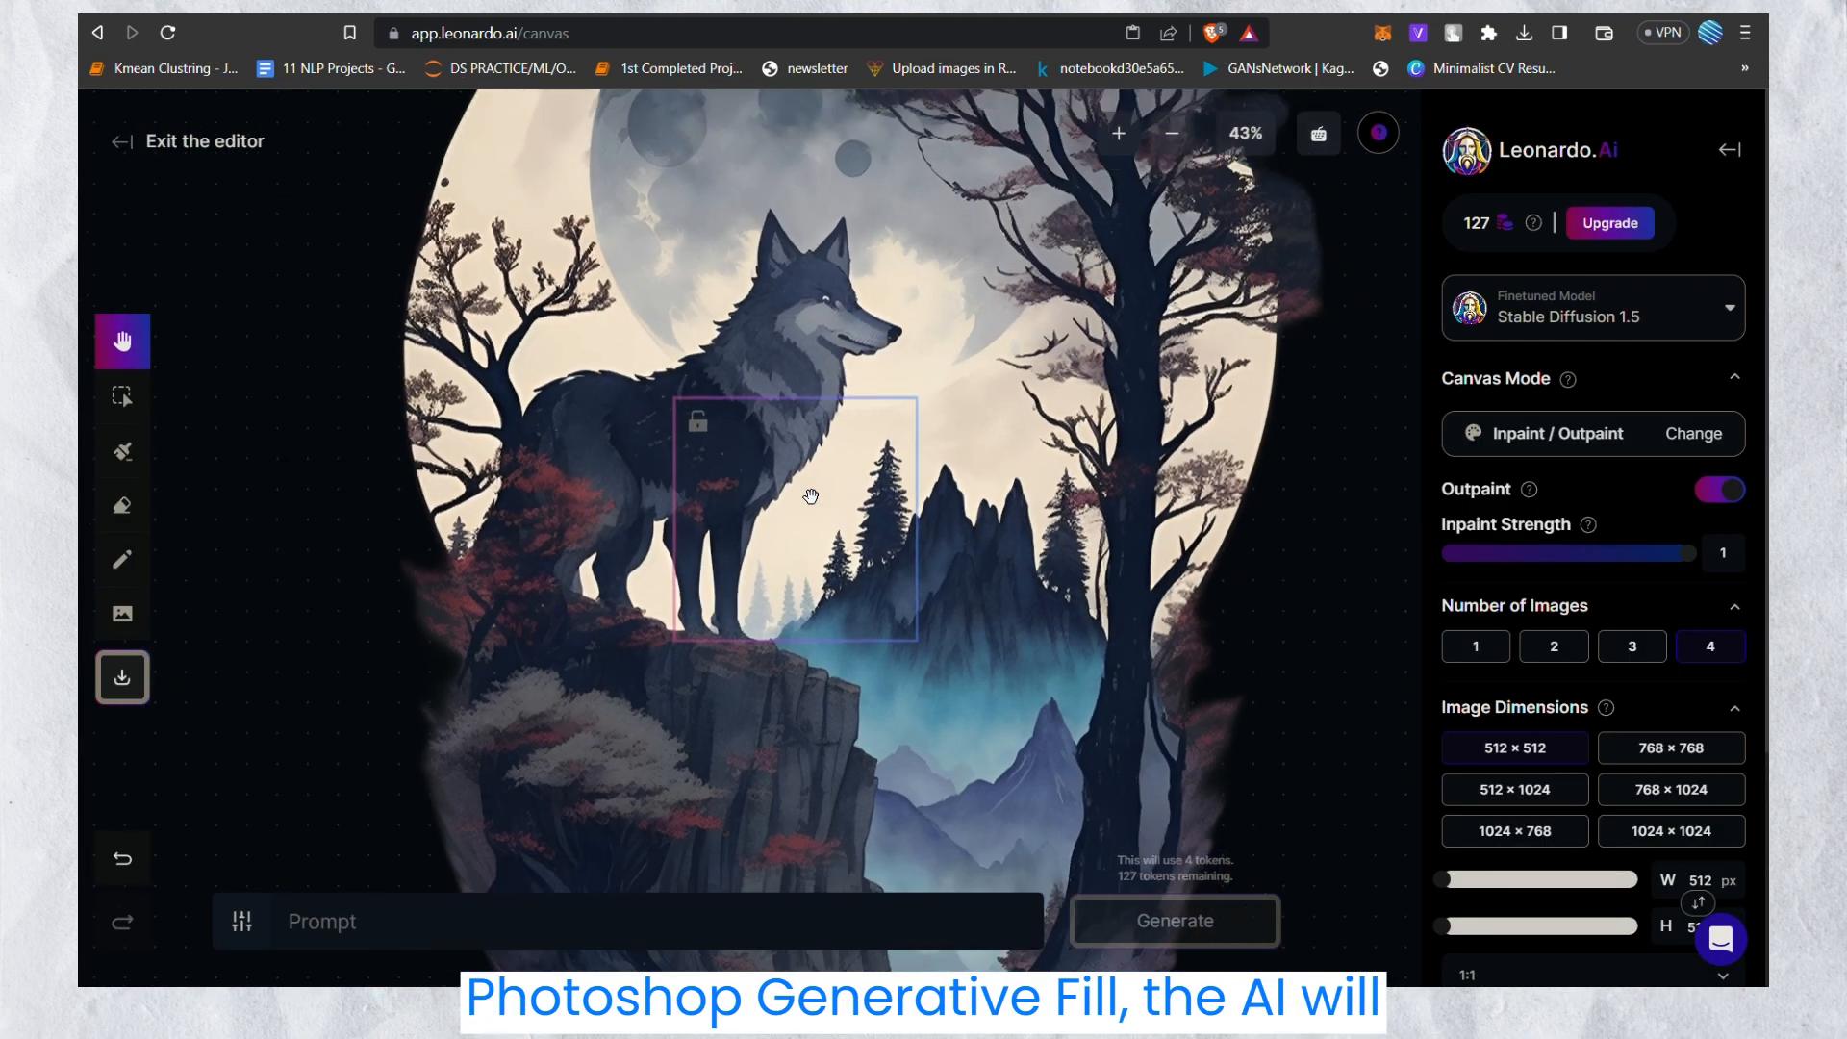
{"action": "left_click", "coordinate": [122, 396]}
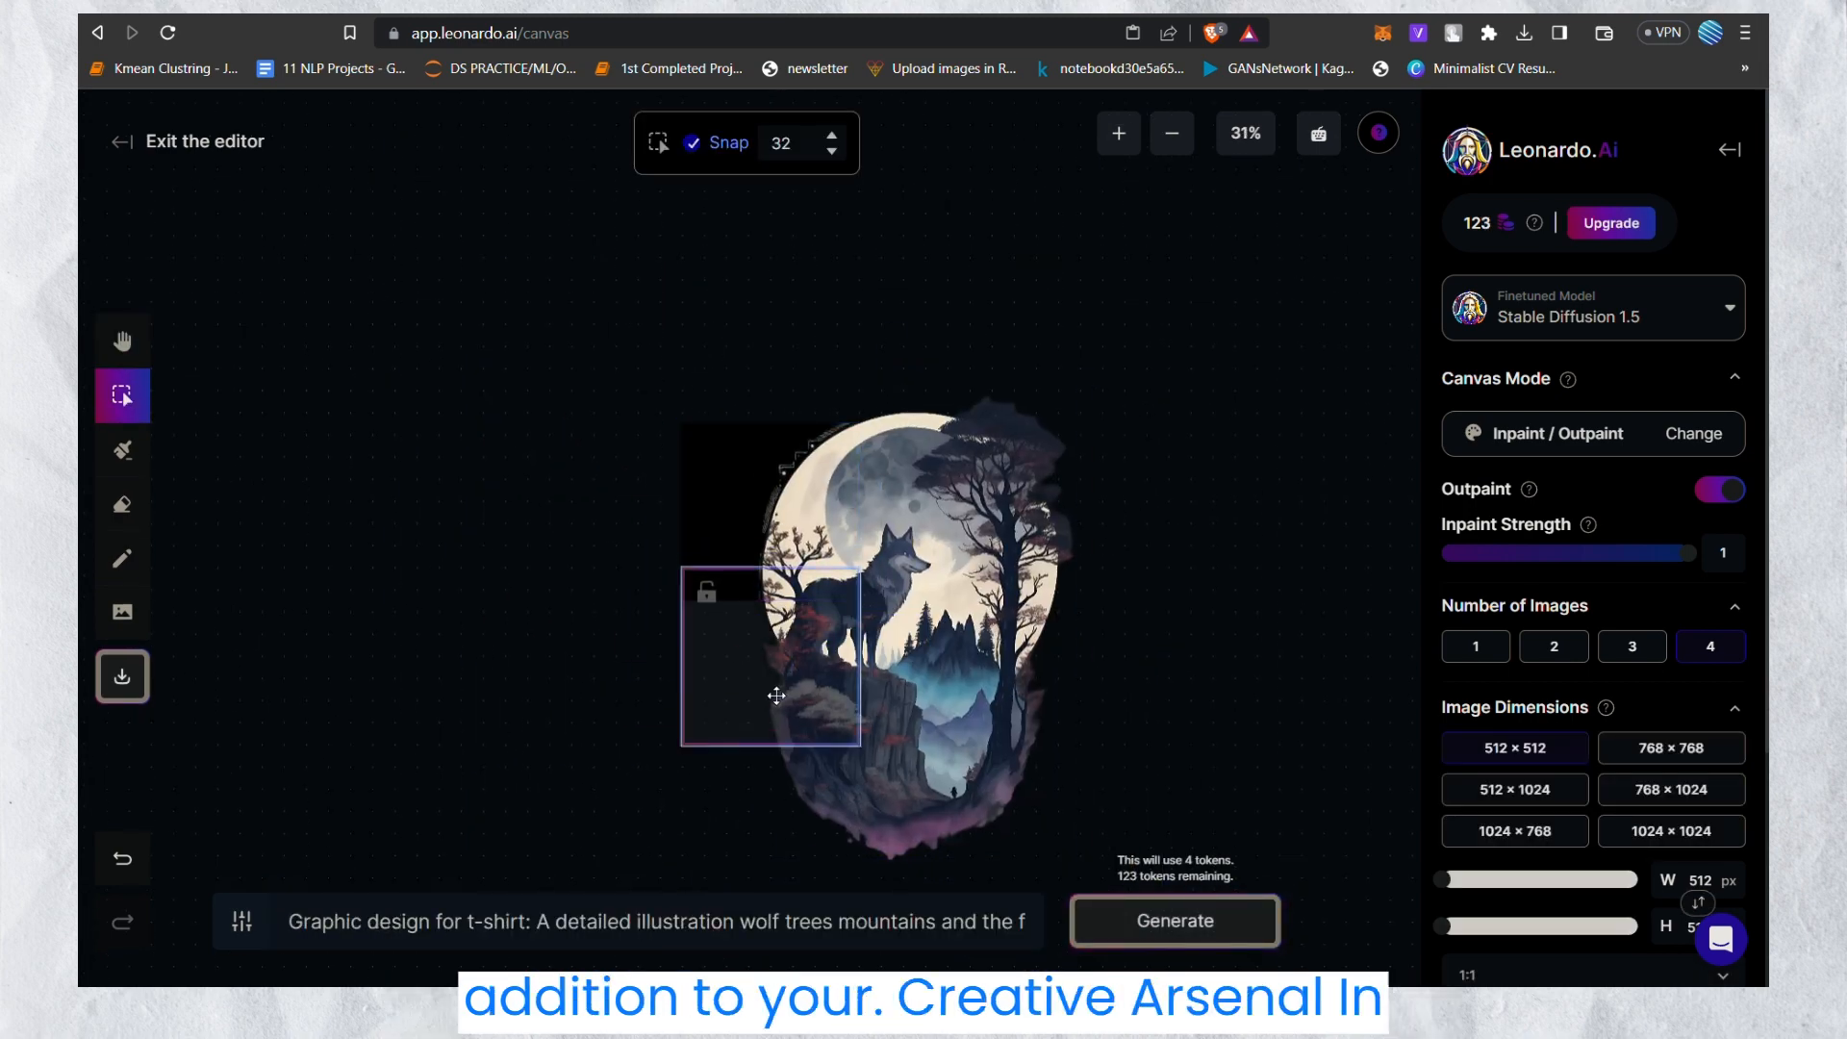
- Exit the canvas editor without keeping the changes and return to the home page
{"action": "left_click", "coordinate": [129, 151]}
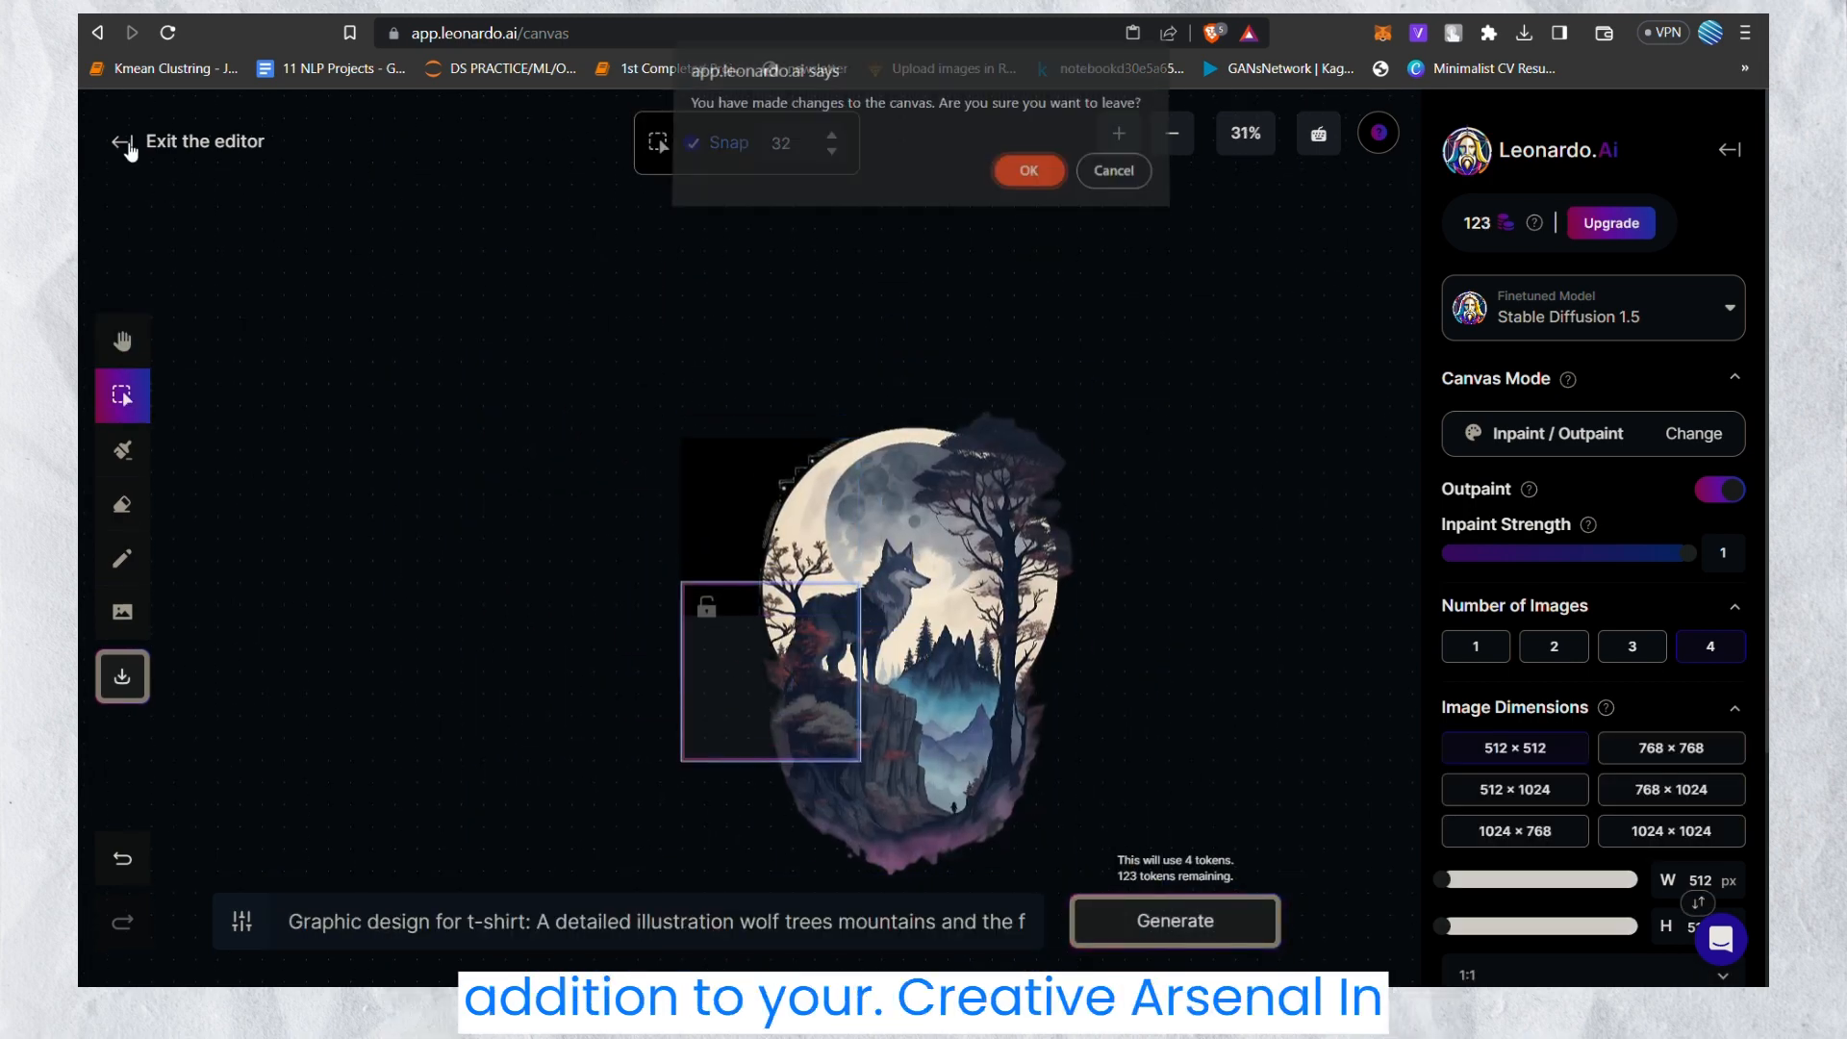
{"action": "left_click", "coordinate": [1048, 191]}
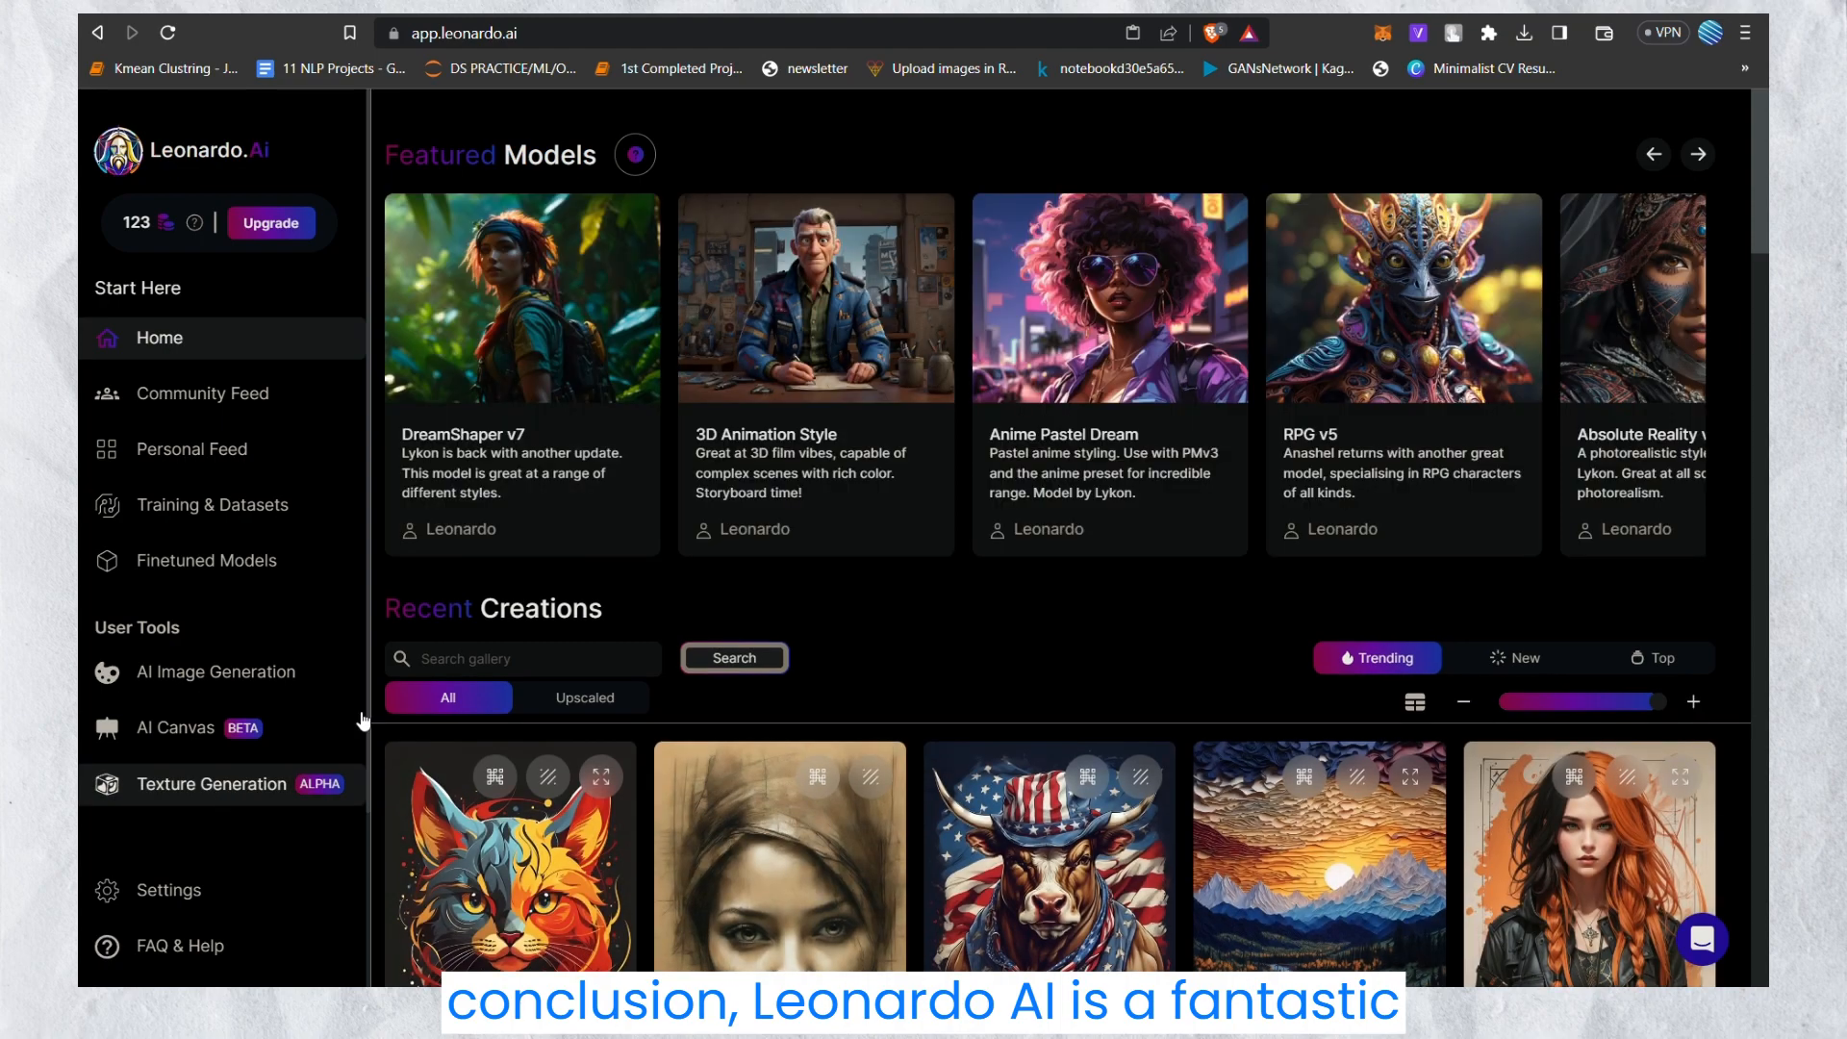
- Browse the trending Recent Creations, view the mountain waterfall image's details and return to the gallery
{"action": "scroll", "coordinate": [699, 619], "scroll_direction": "down", "scroll_amount": 1}
{"action": "scroll", "coordinate": [1346, 545], "scroll_direction": "down", "scroll_amount": 3}
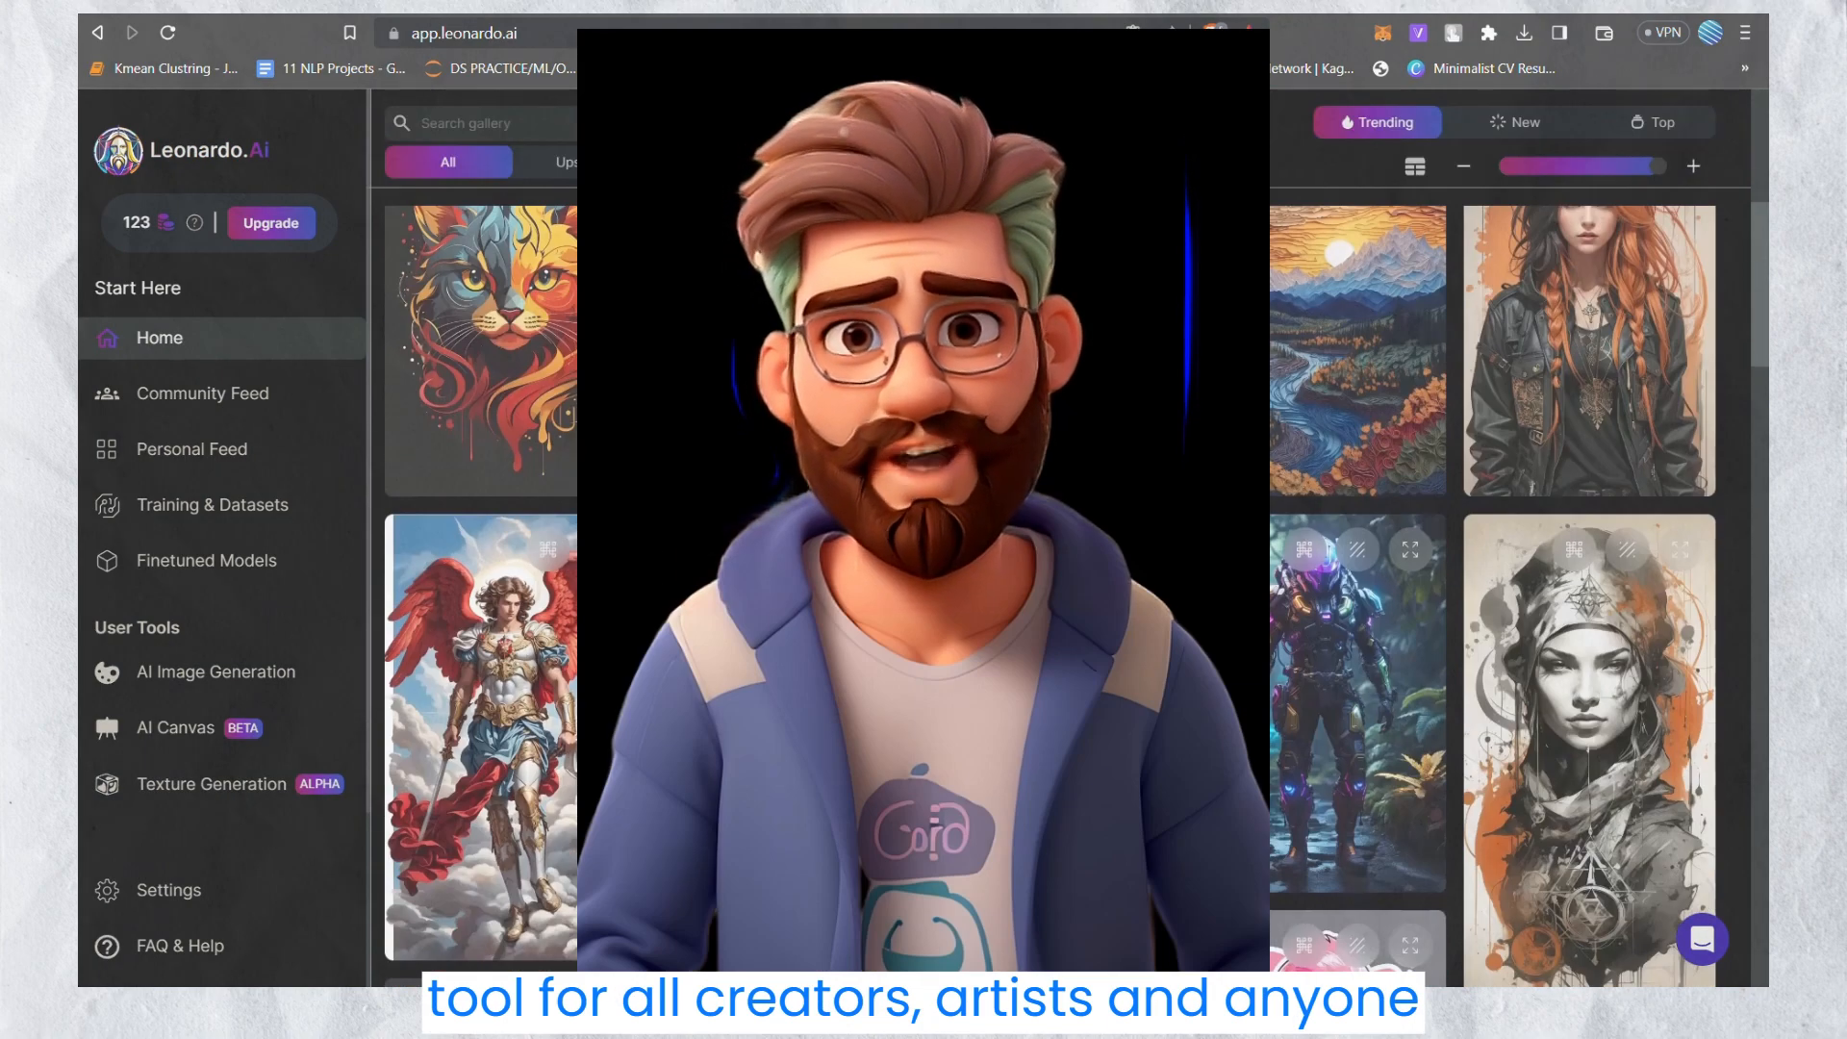
{"action": "scroll", "coordinate": [1347, 546], "scroll_direction": "down", "scroll_amount": 15}
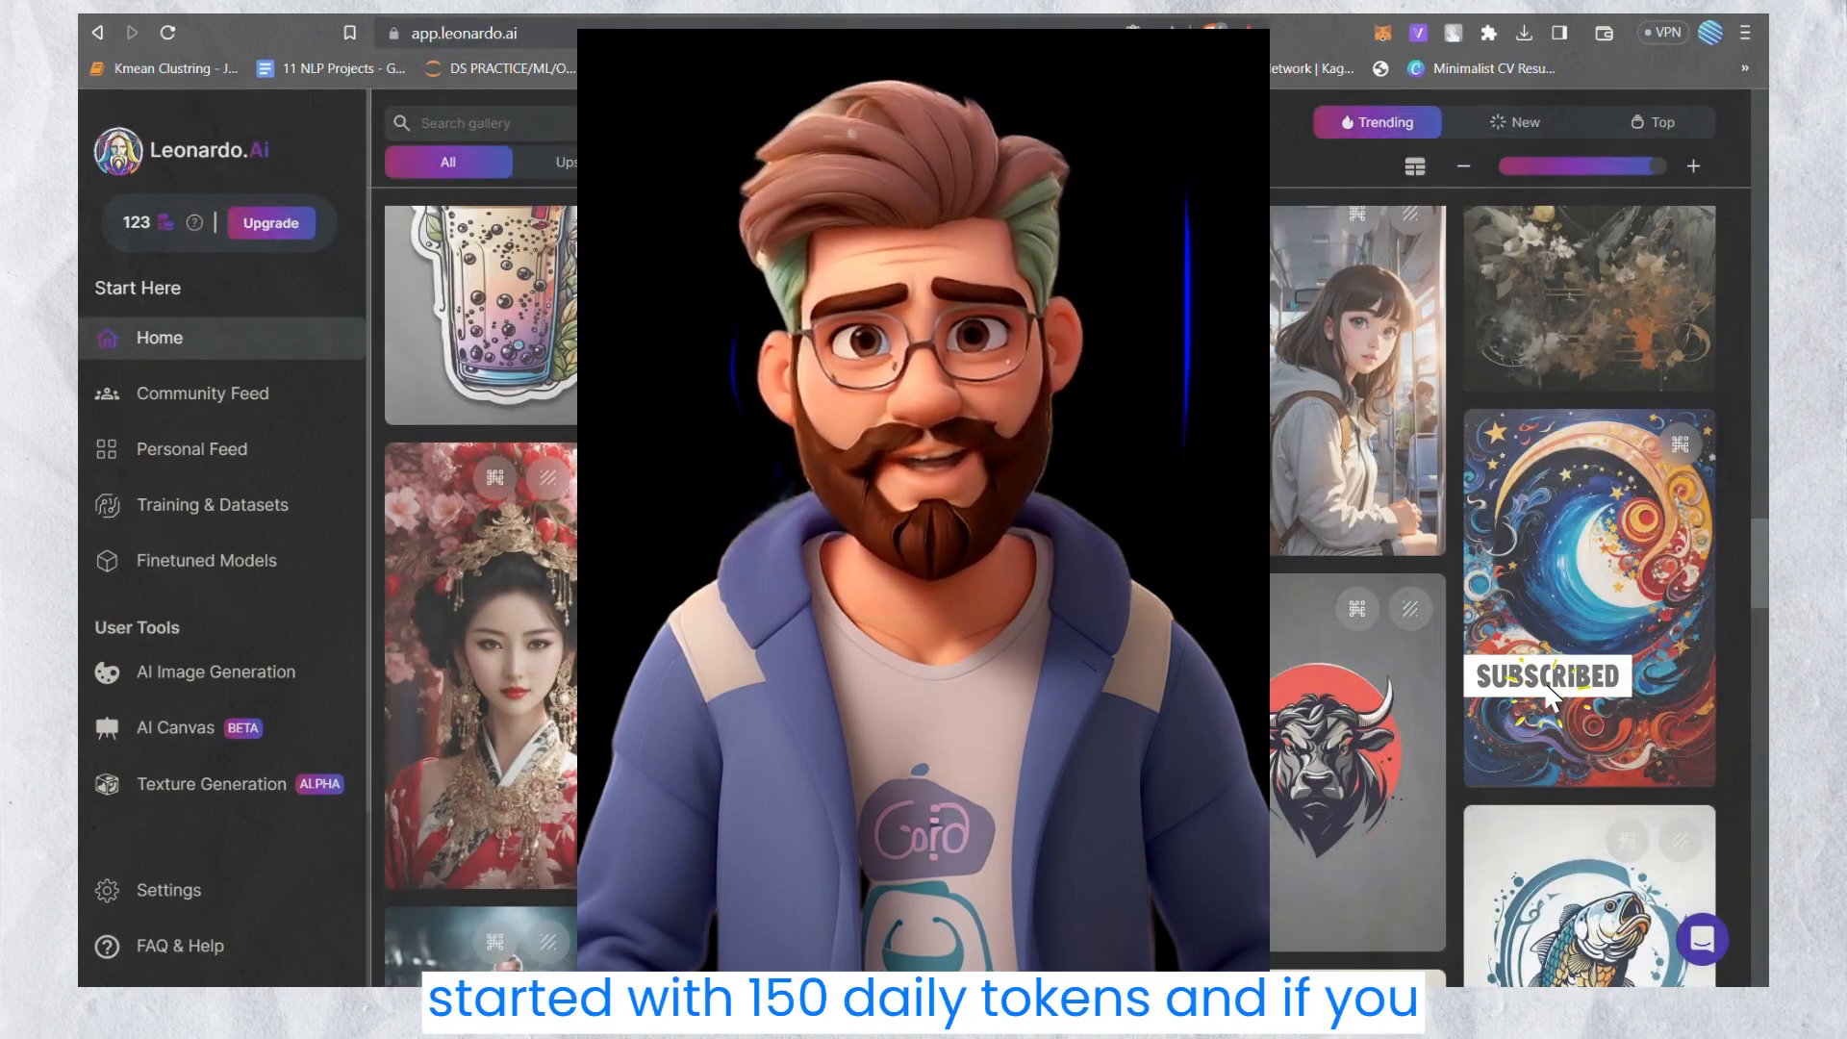
{"action": "scroll", "coordinate": [1347, 545], "scroll_direction": "down", "scroll_amount": 6}
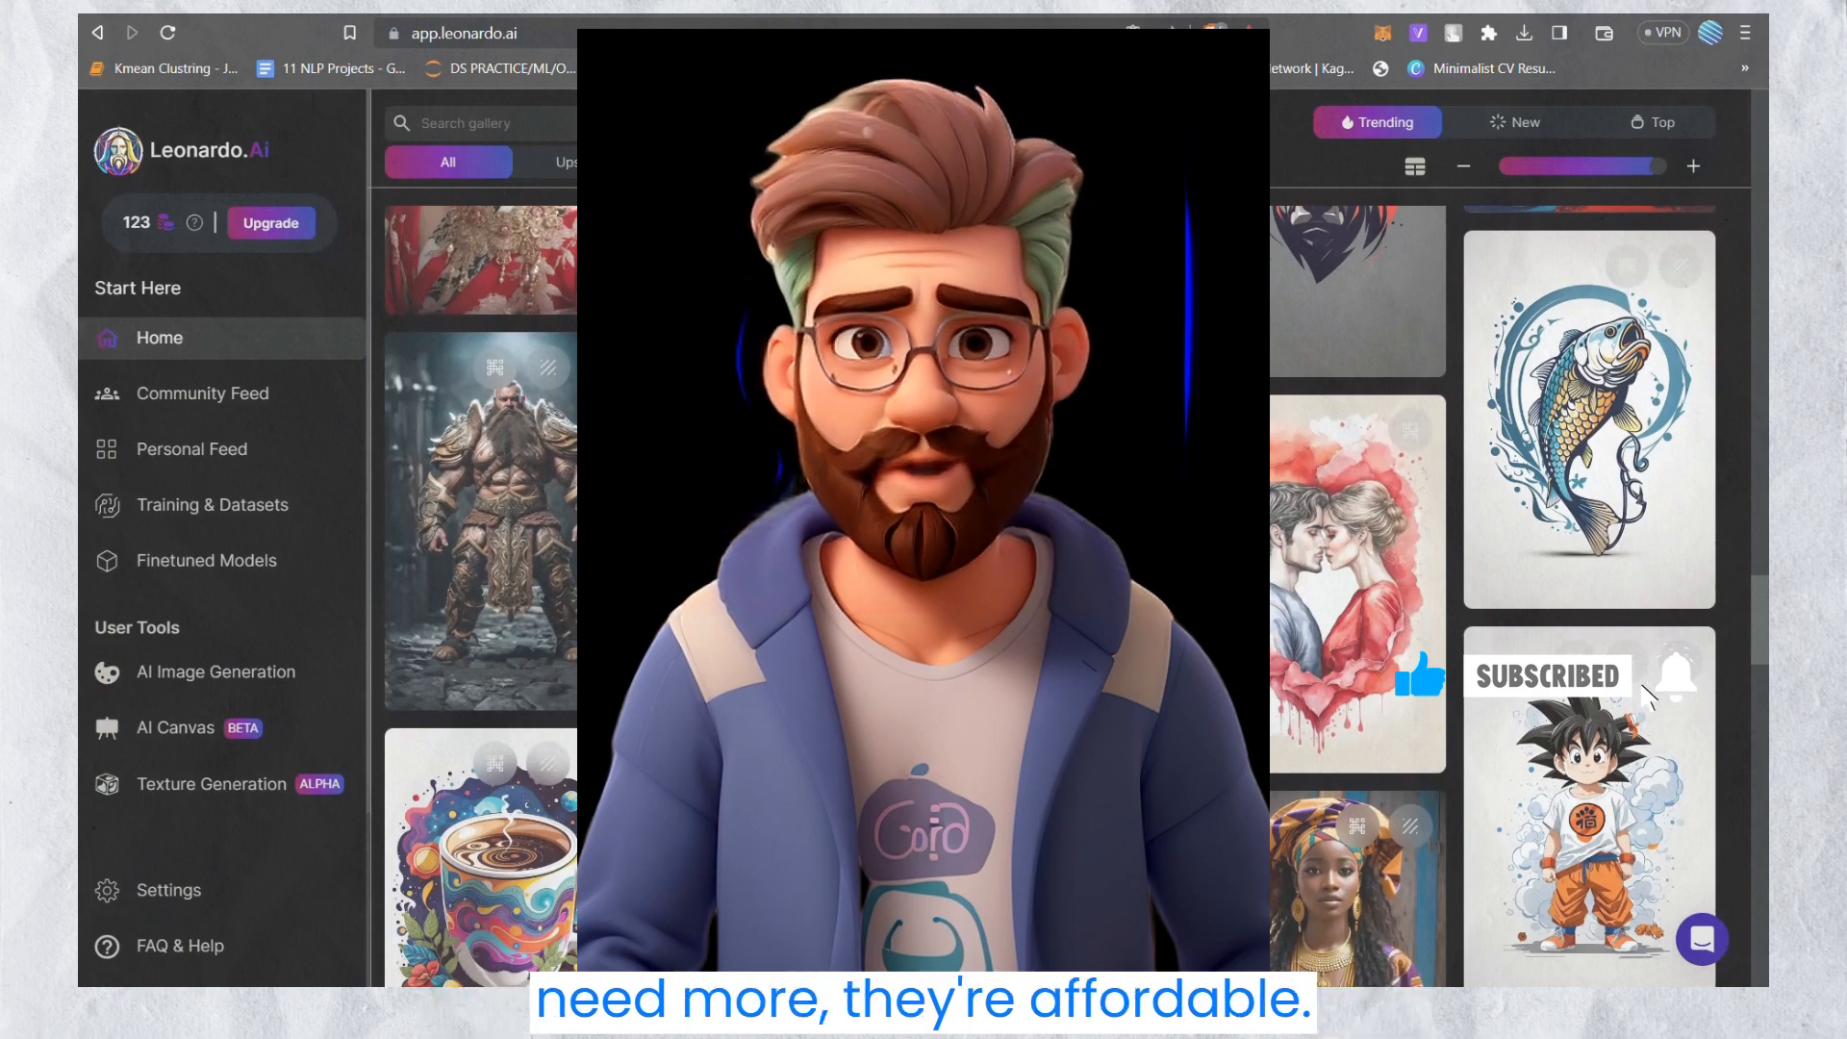
{"action": "scroll", "coordinate": [1347, 546], "scroll_direction": "down", "scroll_amount": 10}
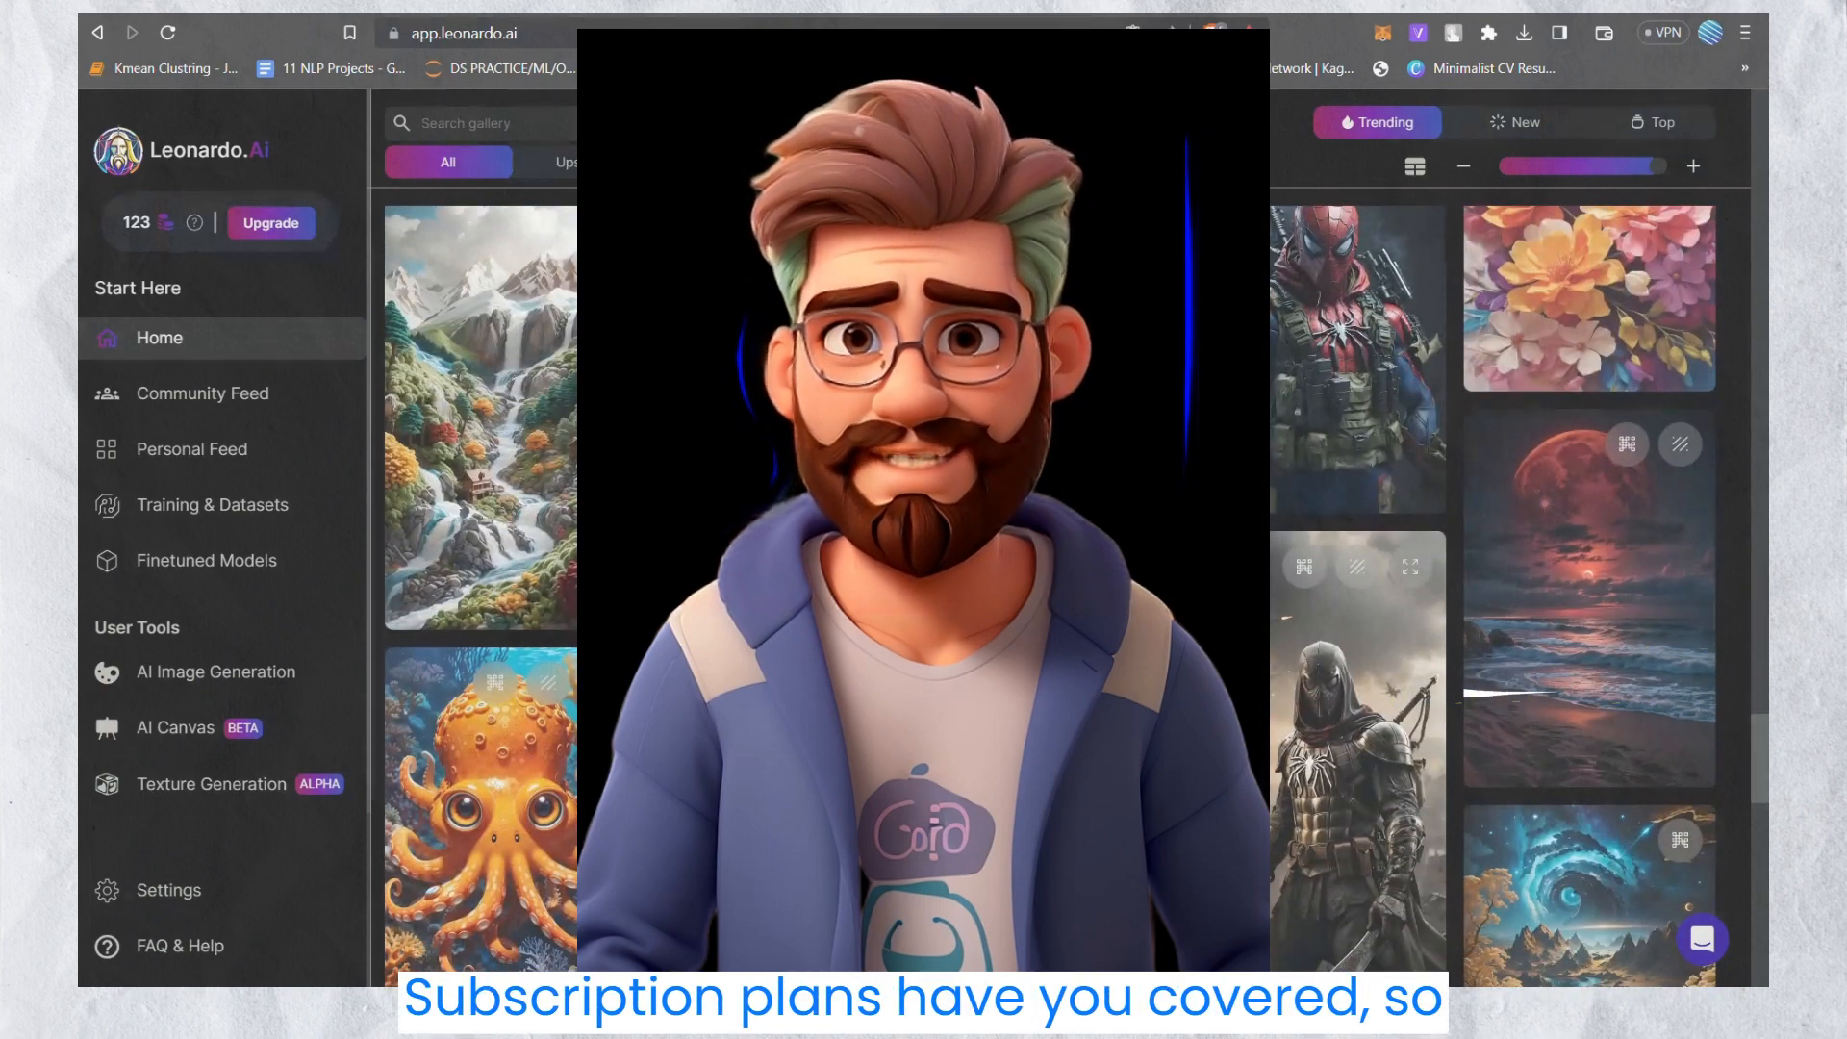
{"action": "left_click", "coordinate": [534, 374]}
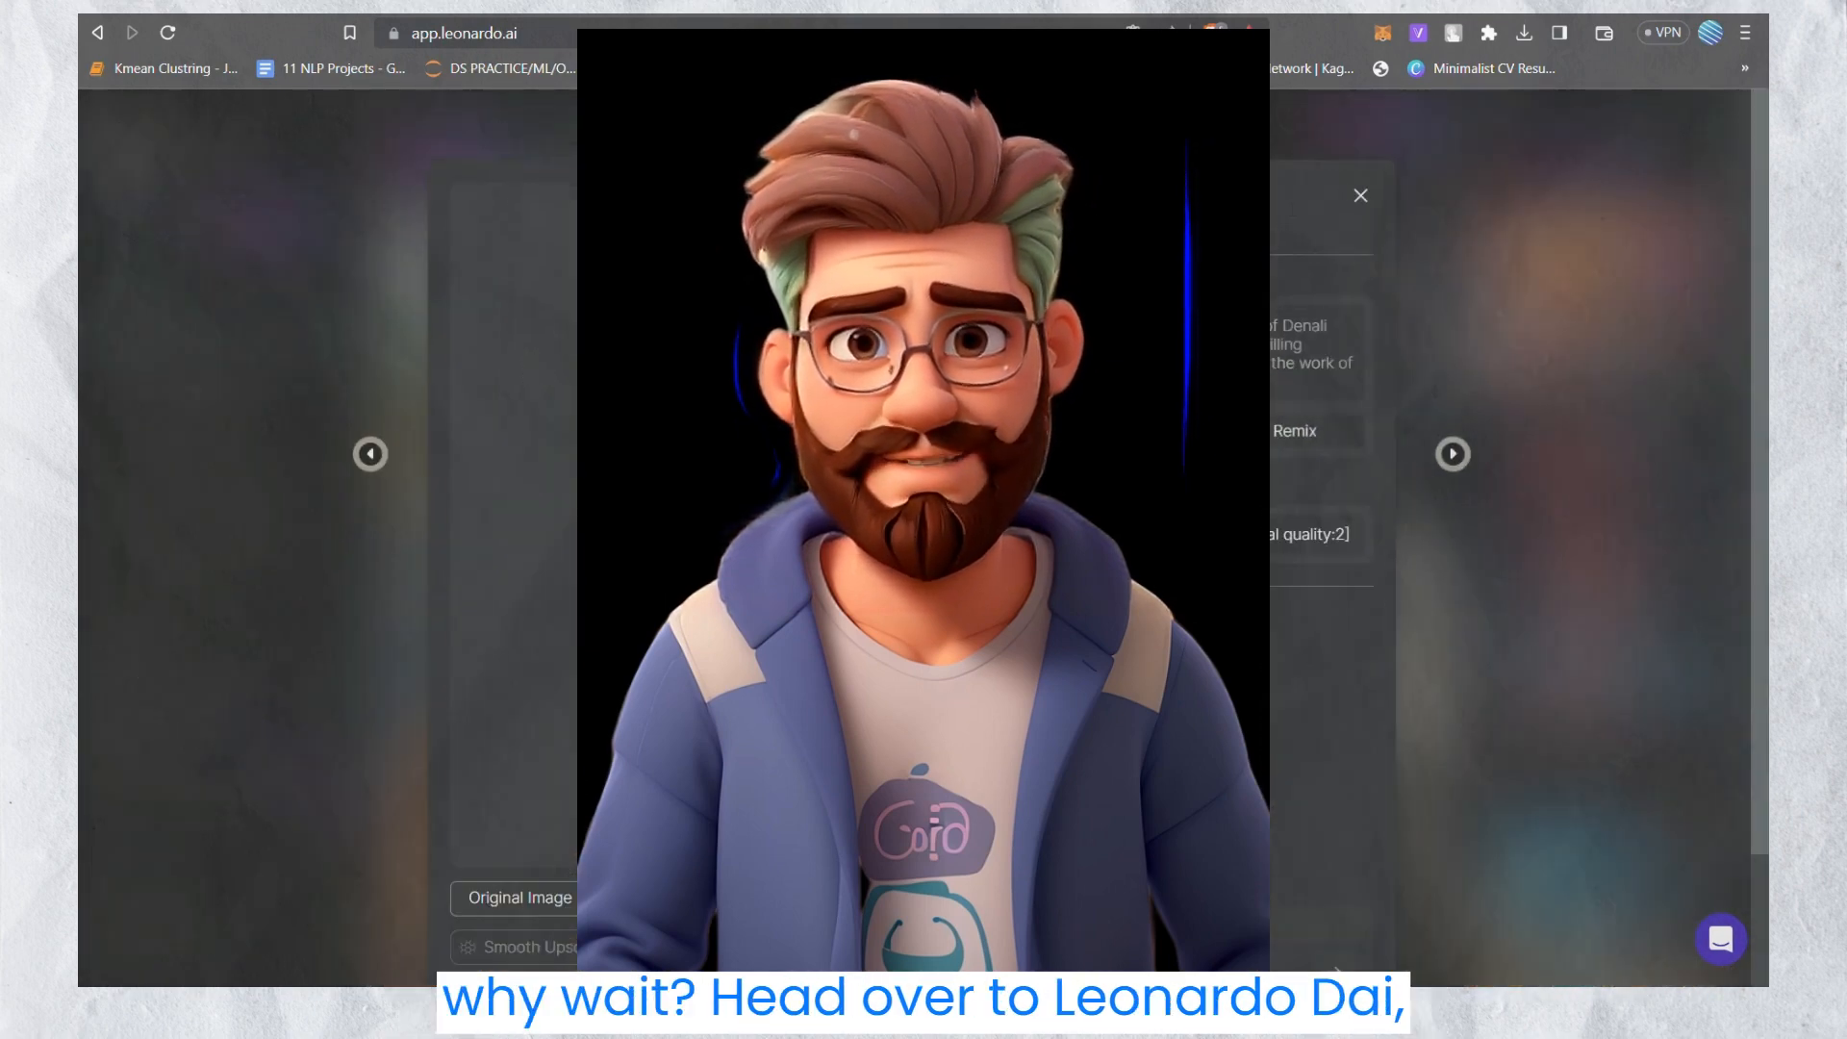
{"action": "left_click", "coordinate": [1361, 197]}
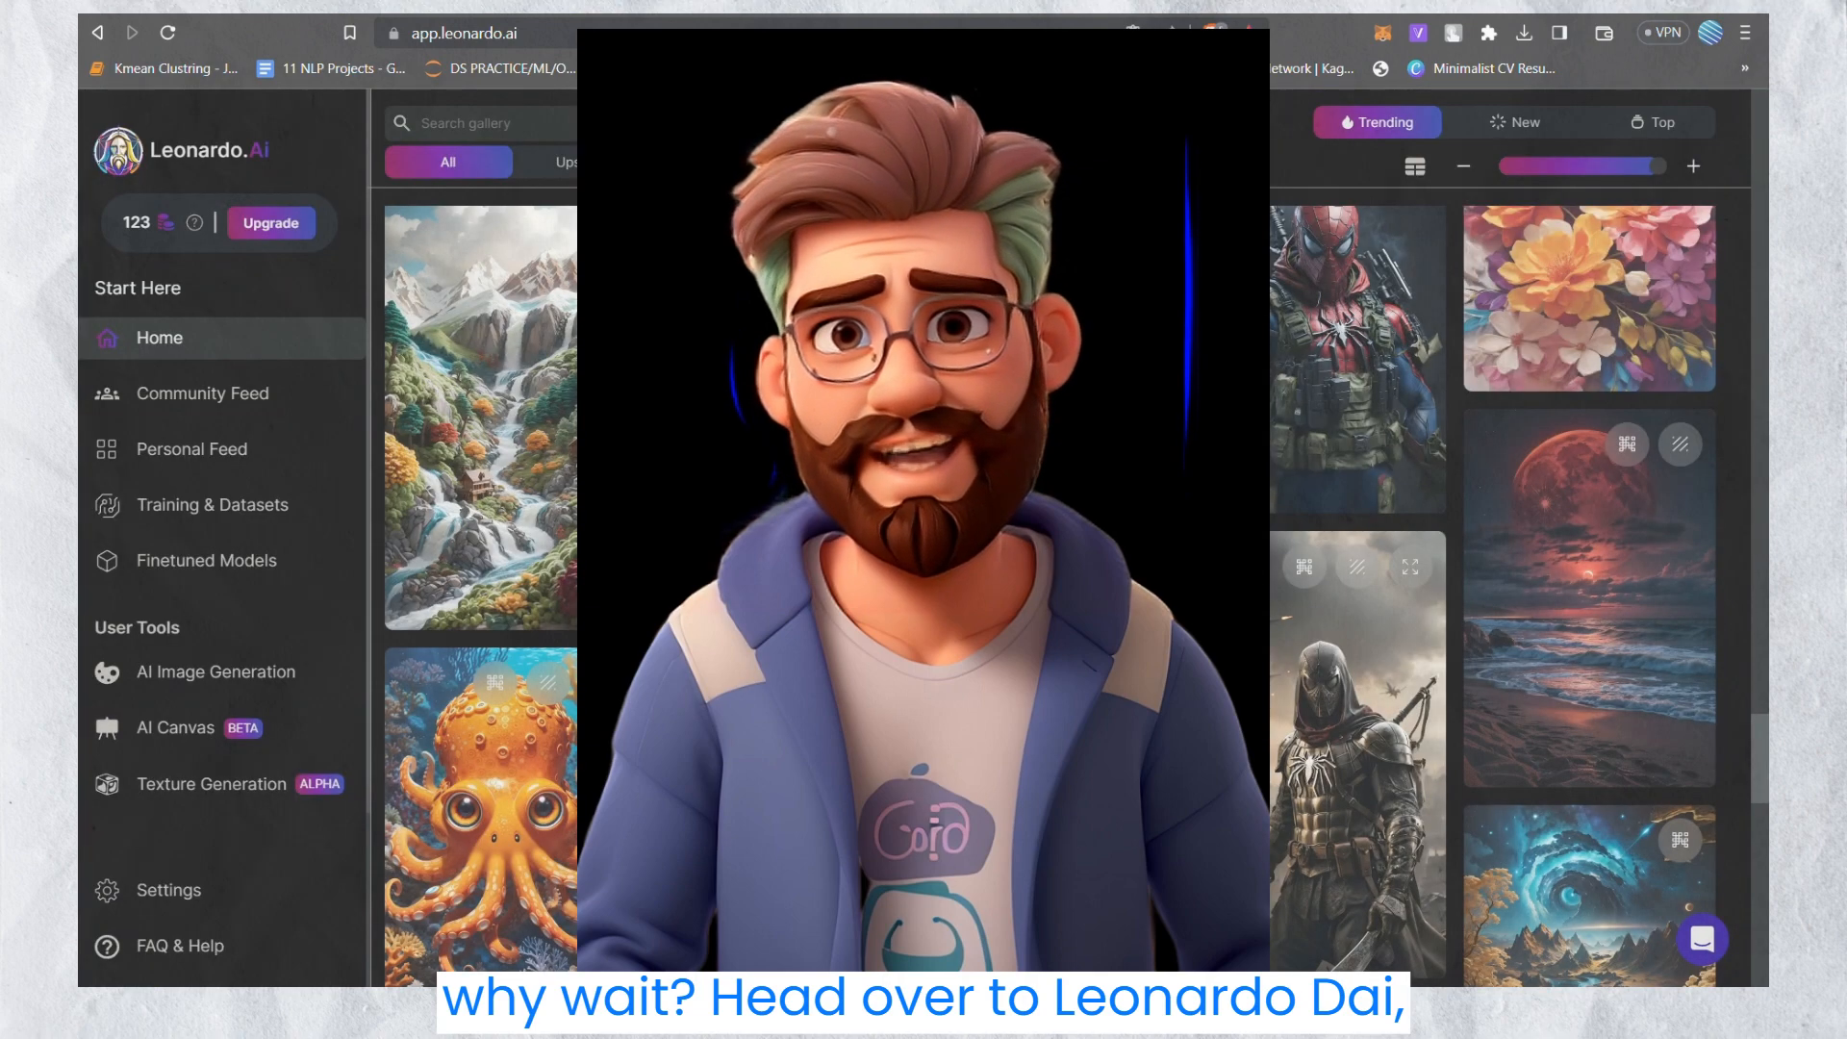
- Open the 3D Texture Generation page and go back to Home
{"action": "scroll", "coordinate": [923, 539], "scroll_direction": "up", "scroll_amount": 10}
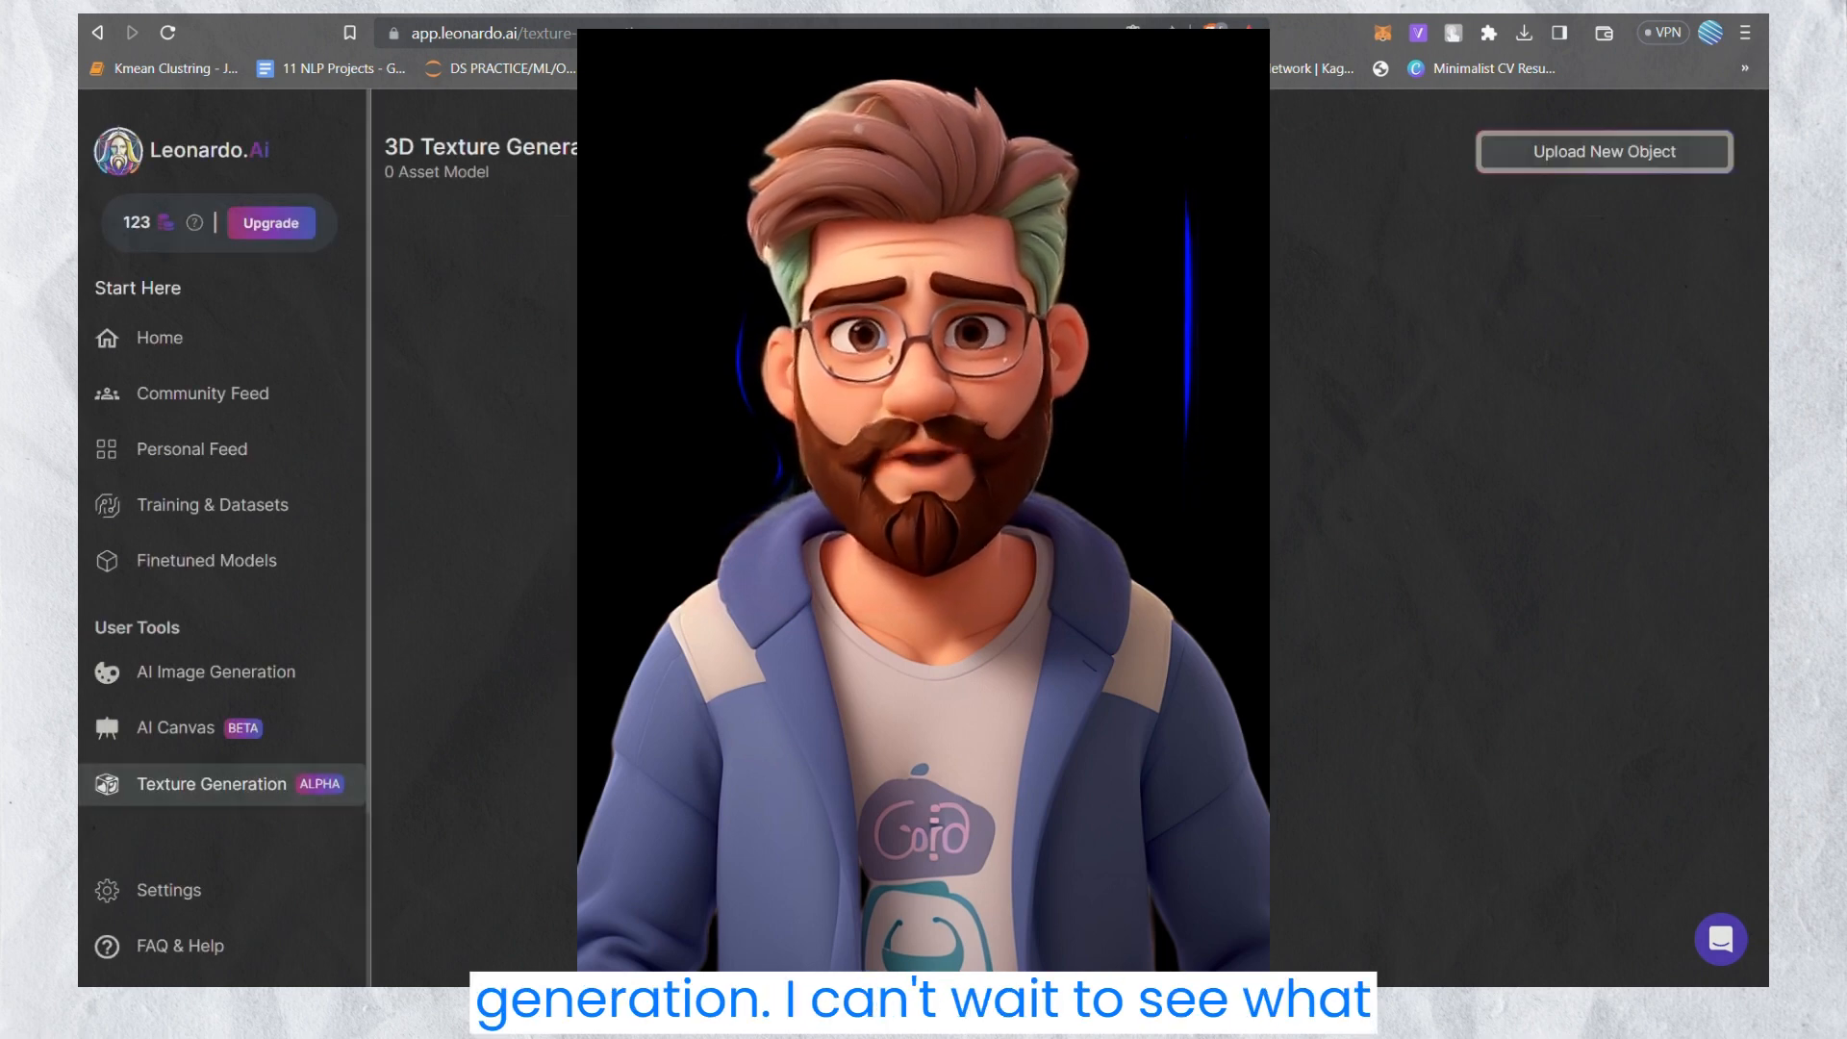
{"action": "left_click", "coordinate": [276, 331]}
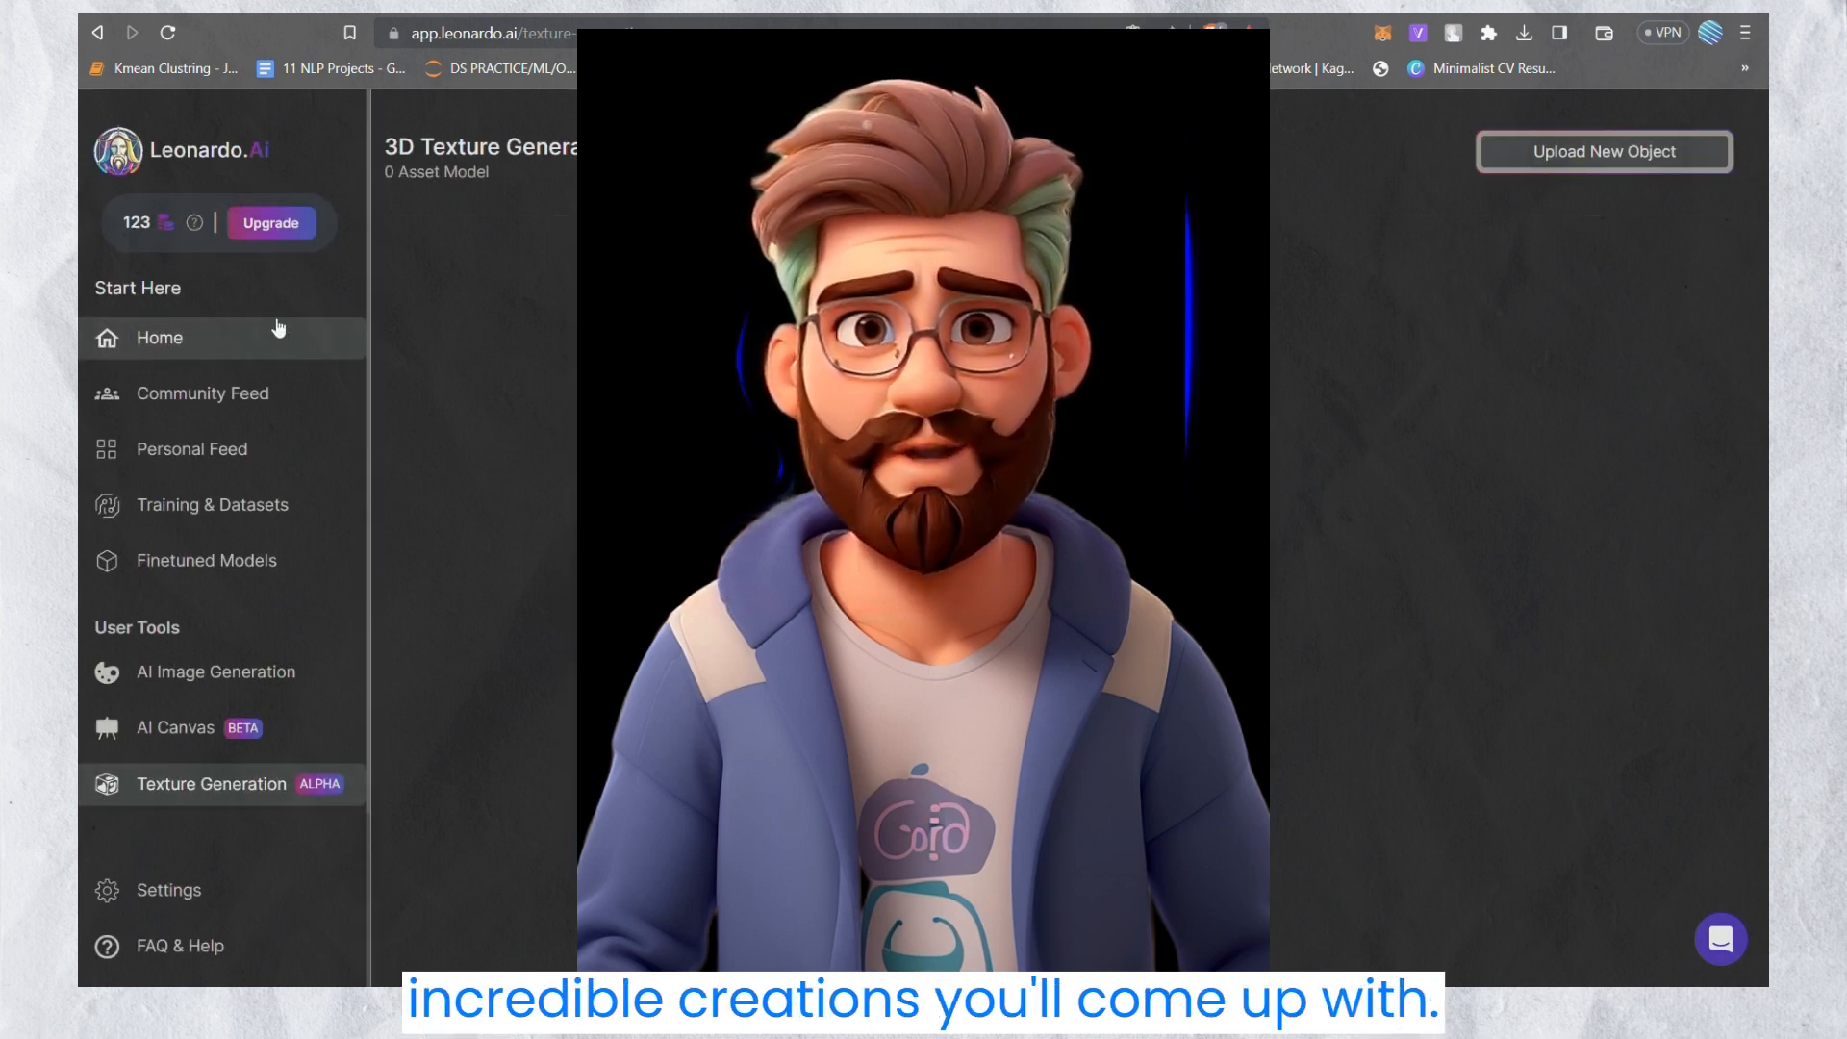